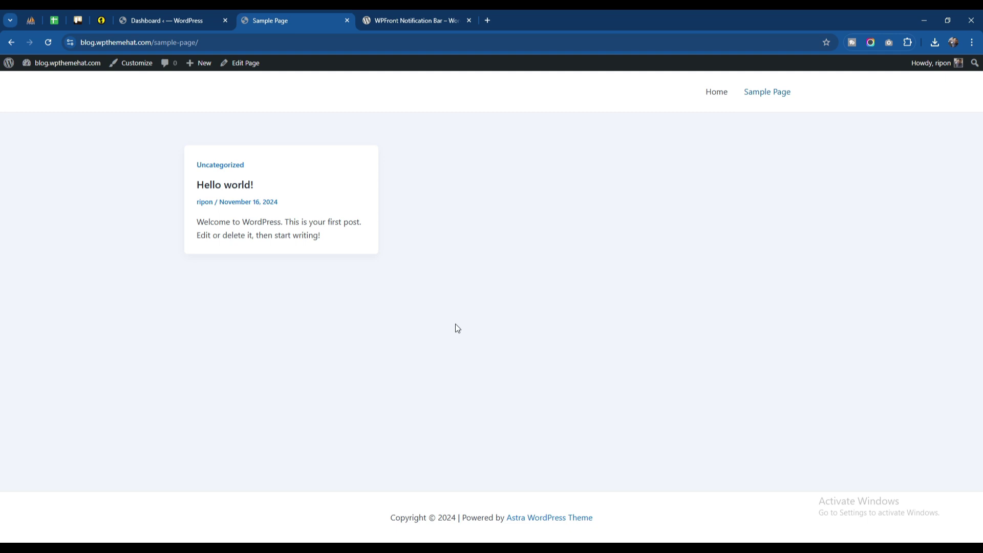
# Examine the WPFront Notification Bar plugin page's description, features, ratings and installation figures, comparing with the blog's sample page
pyautogui.click(413, 20)
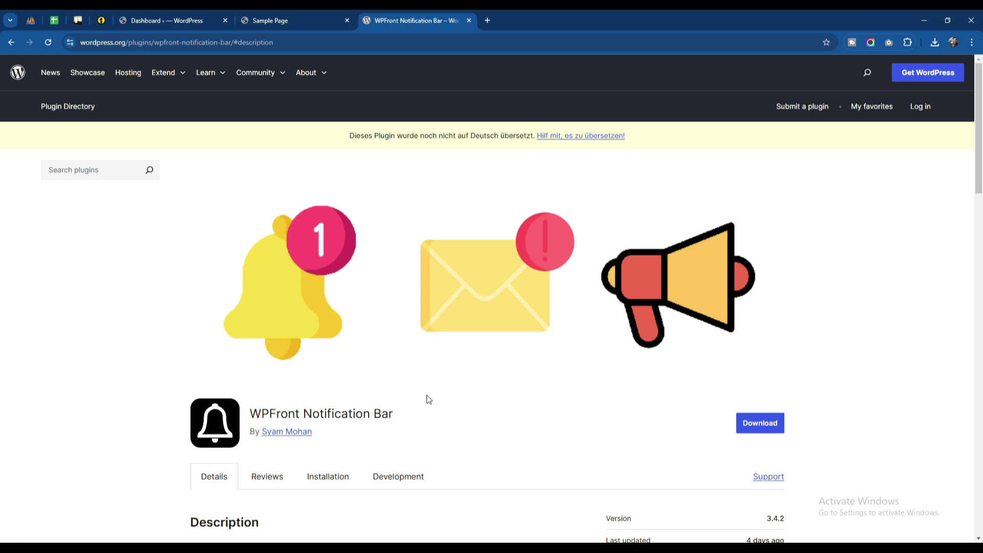
pyautogui.scroll(-5, 429, 400)
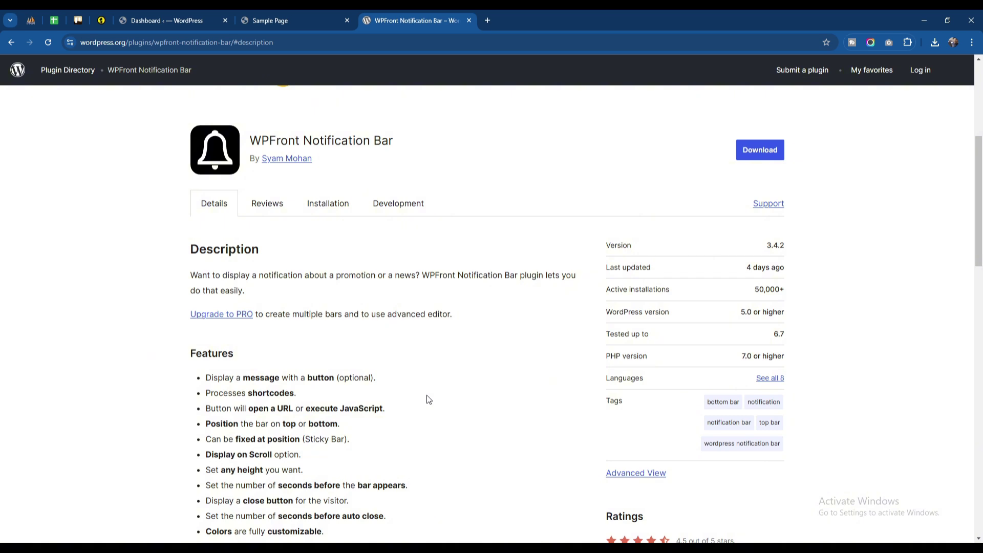
pyautogui.click(261, 20)
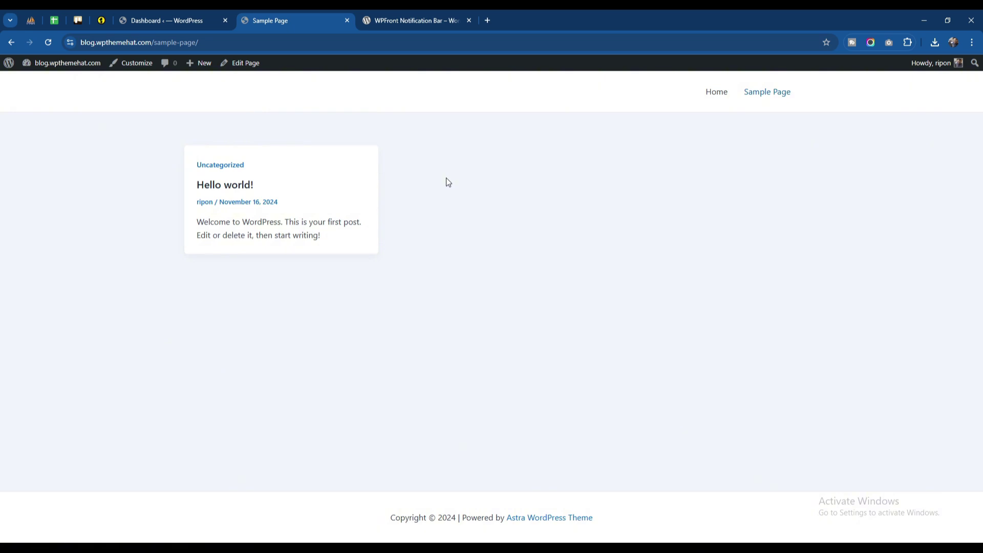
pyautogui.click(412, 22)
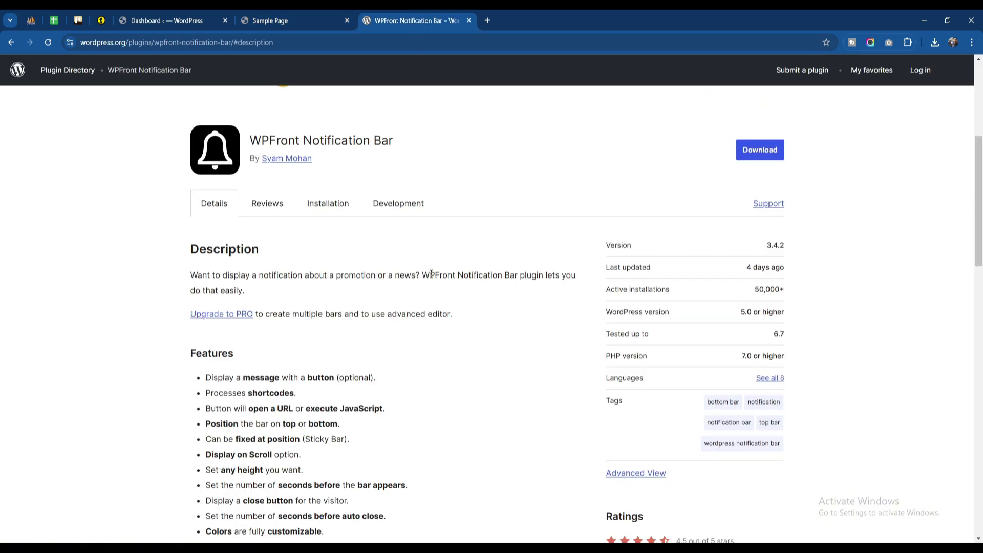
pyautogui.click(323, 19)
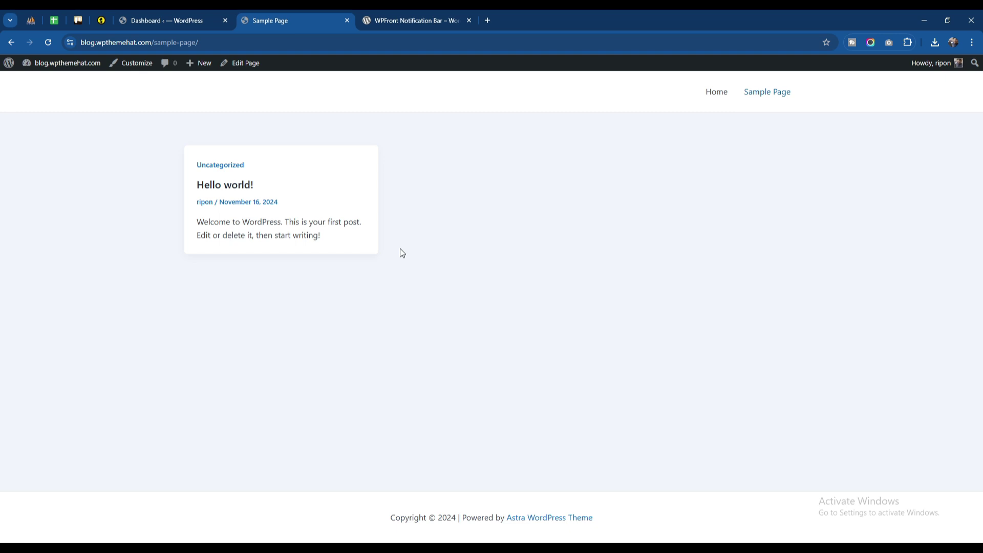
pyautogui.click(403, 16)
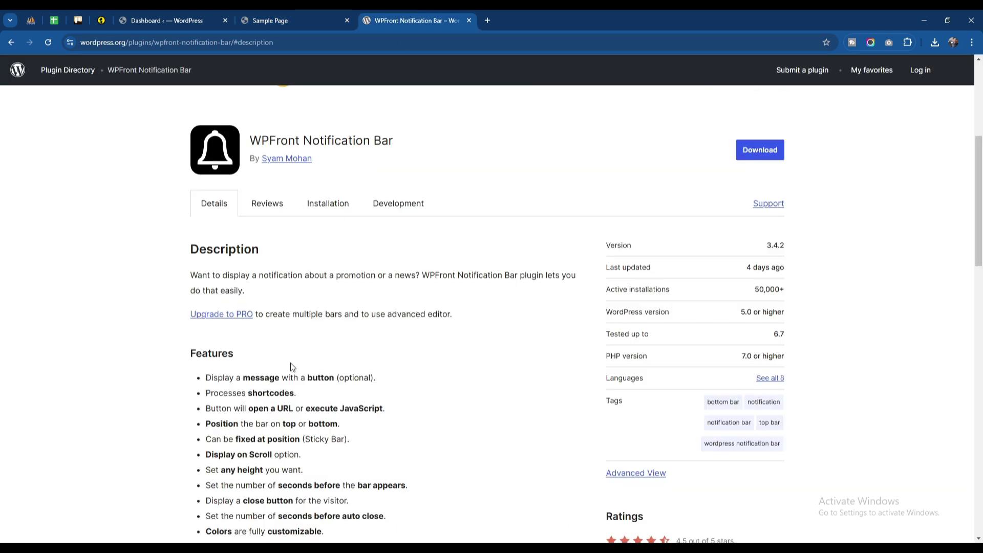
pyautogui.scroll(5, 290, 362)
pyautogui.scroll(-3, 253, 399)
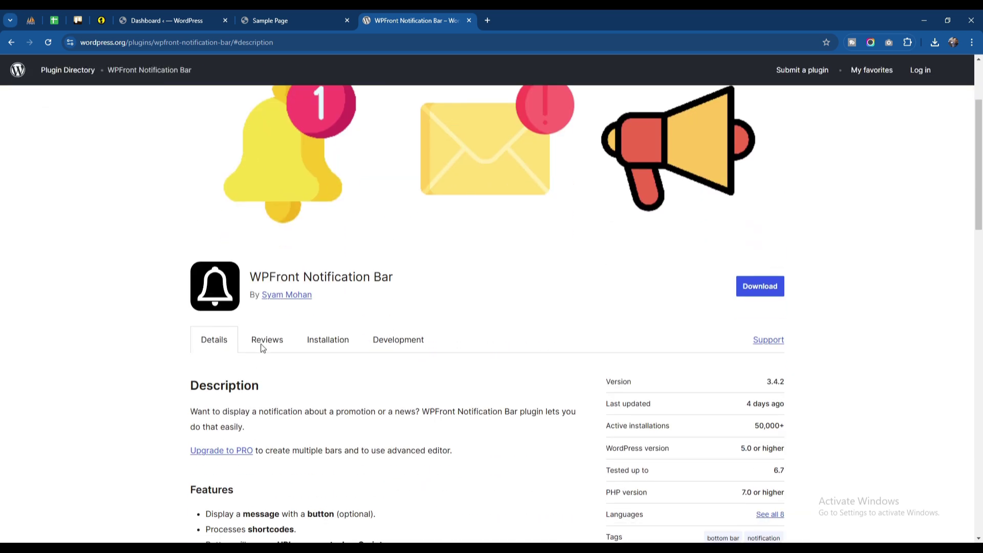
pyautogui.moveTo(251, 277); pyautogui.dragTo(414, 276)
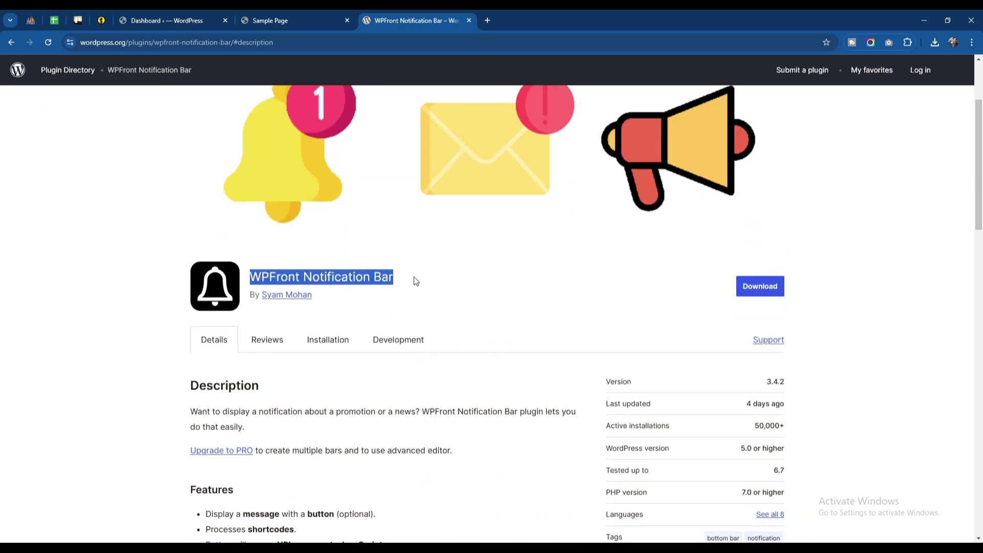
pyautogui.click(414, 277)
pyautogui.scroll(-5, 415, 342)
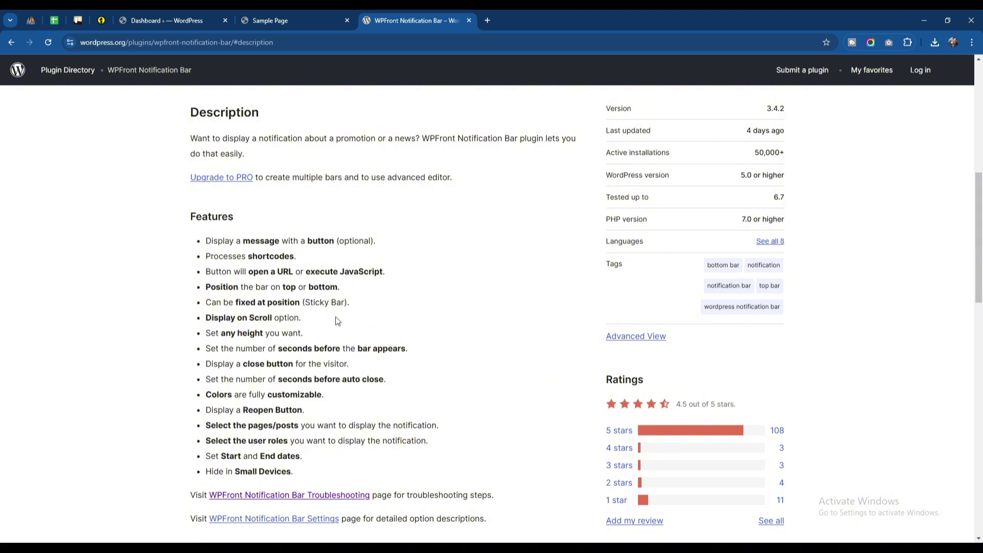
pyautogui.scroll(-10, 336, 316)
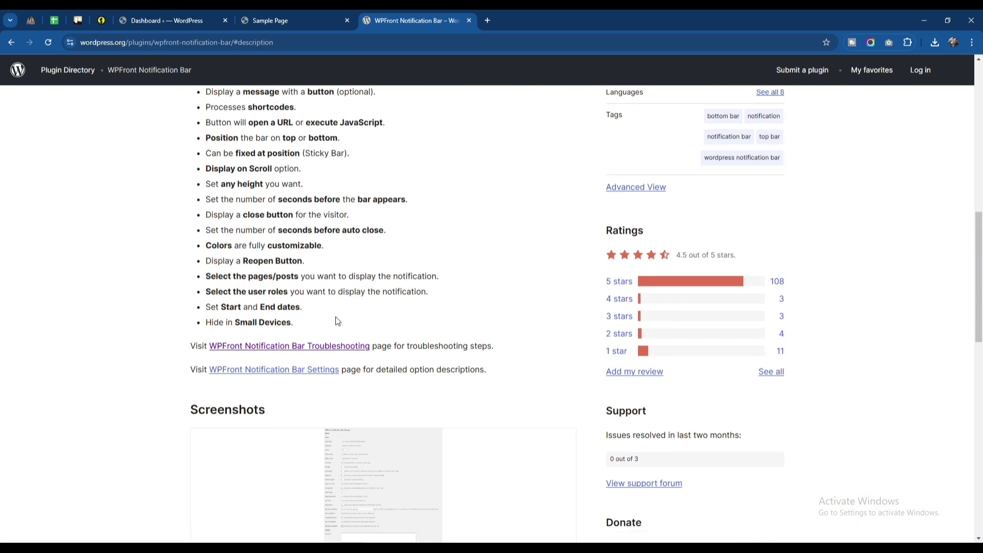
pyautogui.scroll(-5, 336, 321)
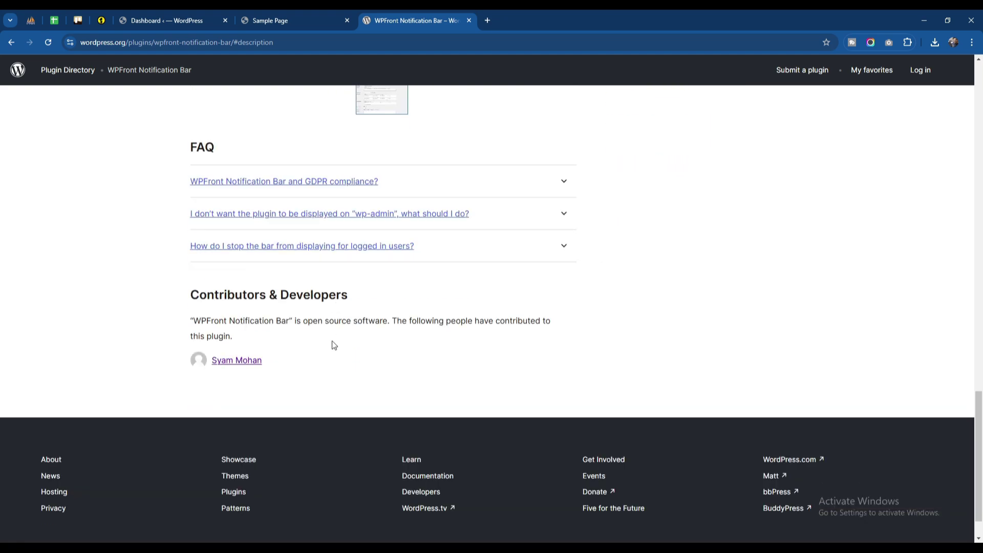
pyautogui.scroll(8, 332, 343)
pyautogui.scroll(12, 510, 326)
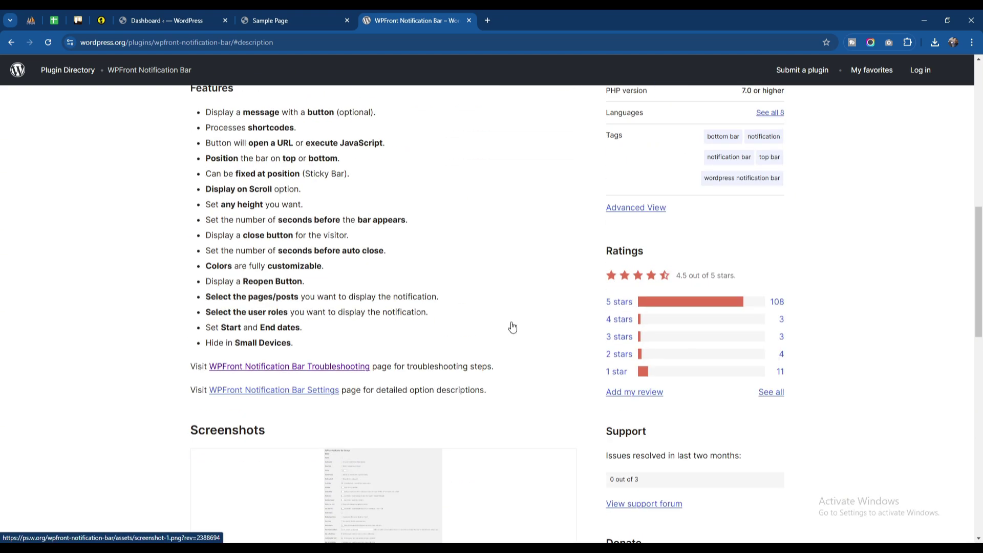
pyautogui.scroll(-3, 687, 331)
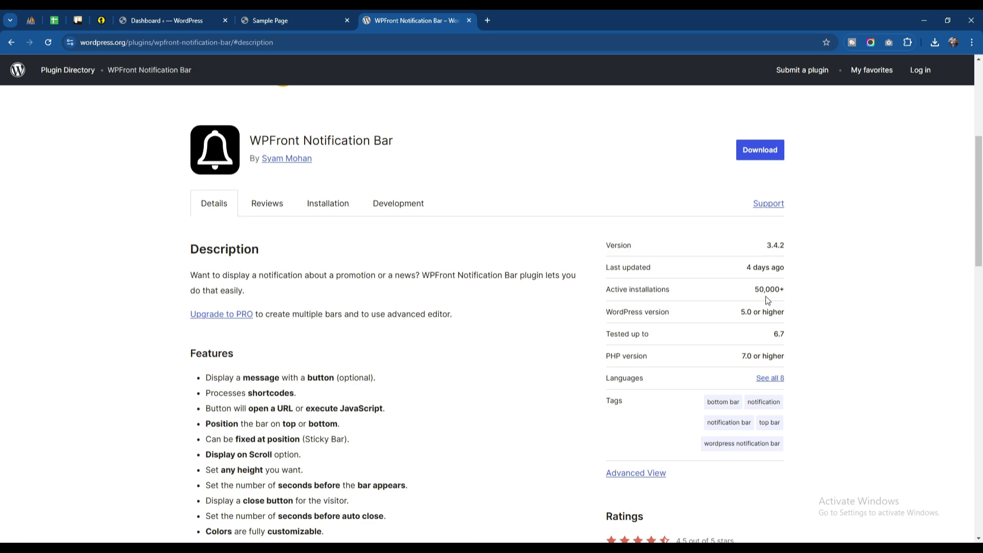
# Copy the plugin name "WPFront Notification Bar" from its plugin directory page
pyautogui.scroll(3, 566, 328)
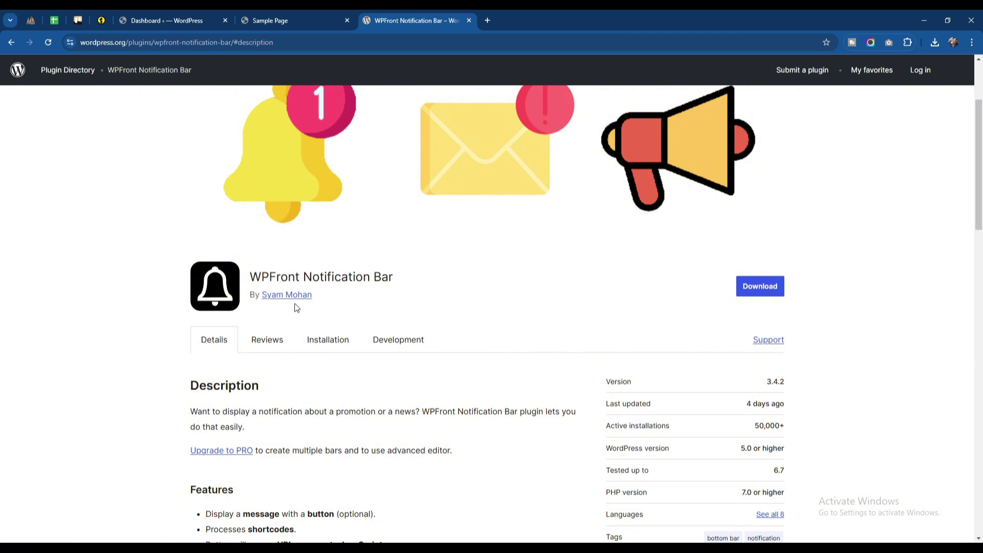
pyautogui.moveTo(257, 276); pyautogui.dragTo(432, 283)
pyautogui.hotkey('ctrl', 'c')
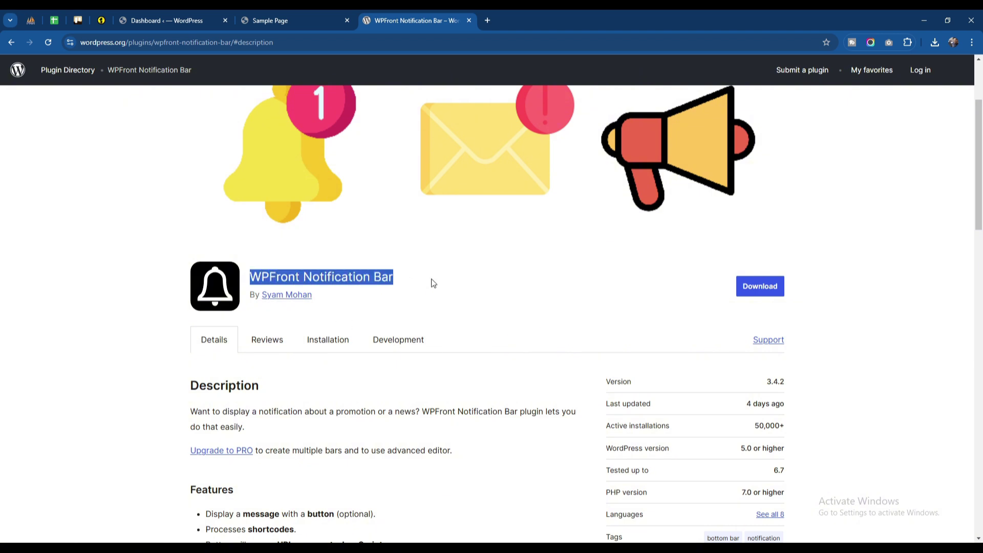
# Find WPFront Notification Bar among the new plugins in the blog's WordPress admin, then install and activate it
pyautogui.click(174, 20)
pyautogui.moveTo(34, 256)
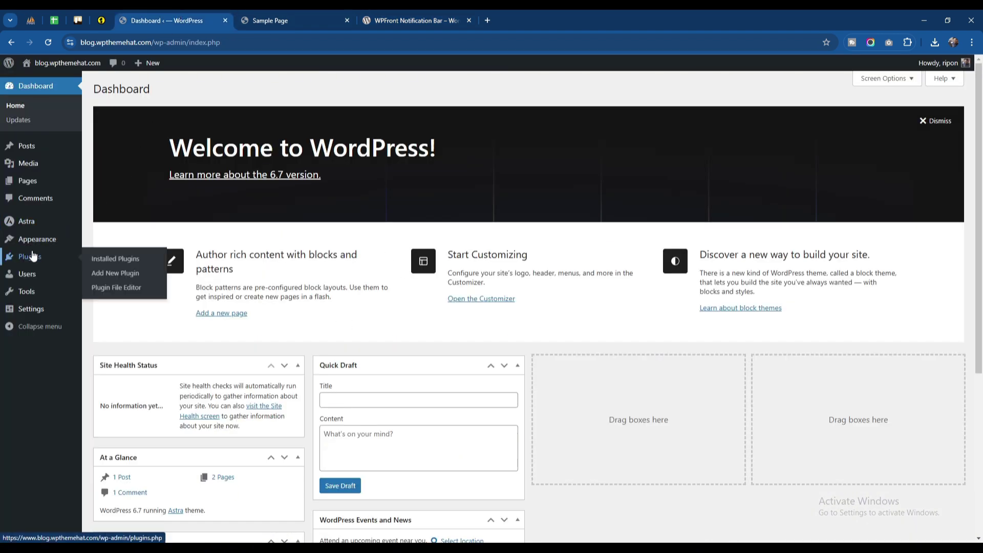
pyautogui.click(110, 273)
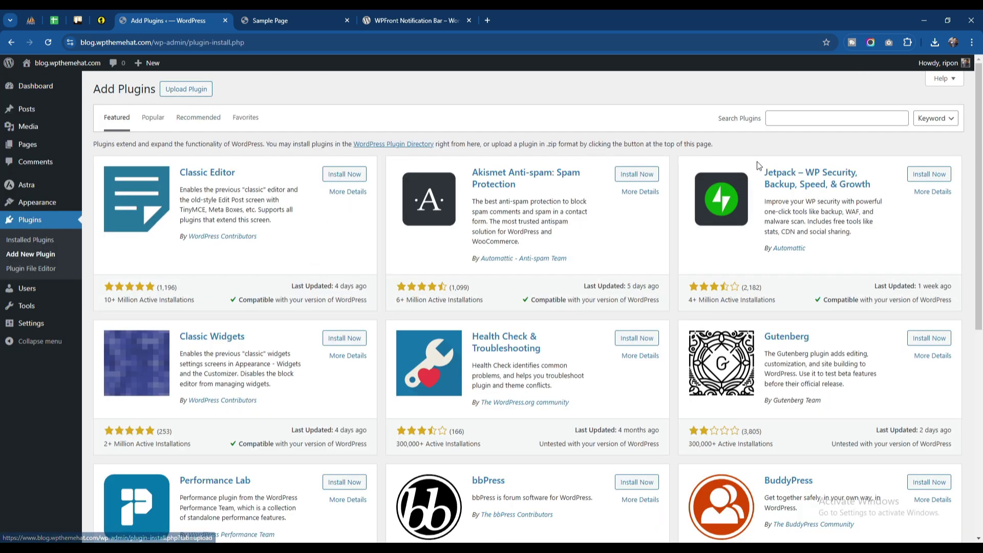
pyautogui.click(799, 119)
pyautogui.hotkey('ctrl', 'v')
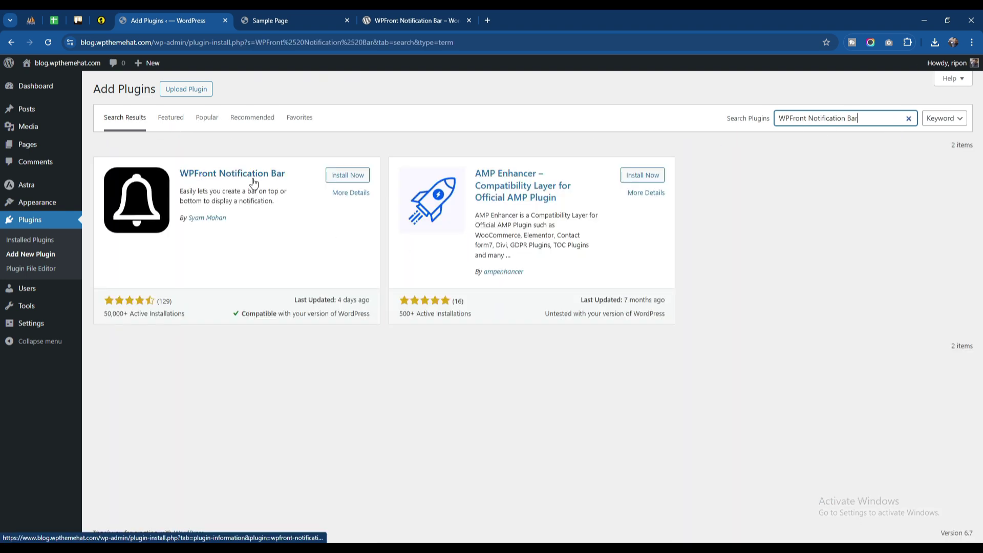
pyautogui.click(342, 179)
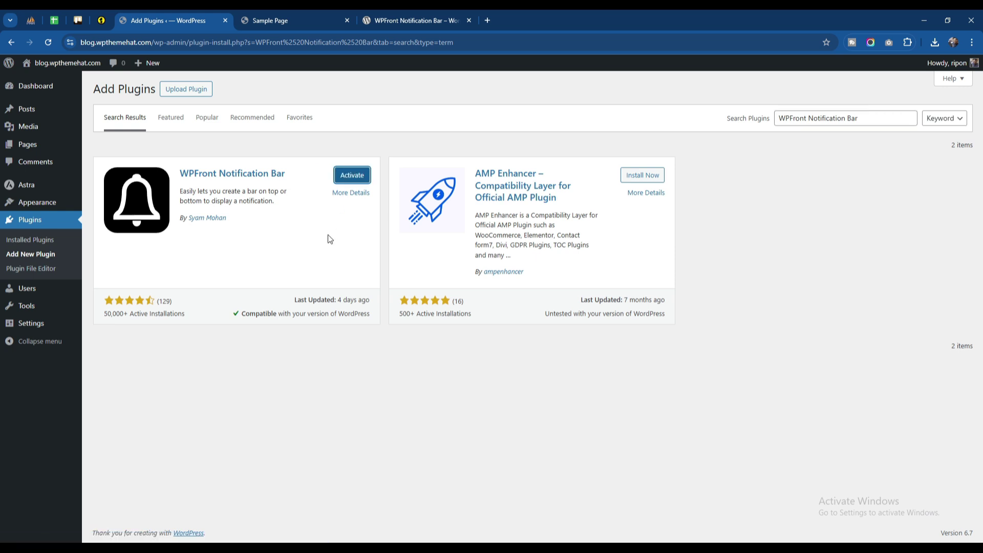
pyautogui.click(346, 175)
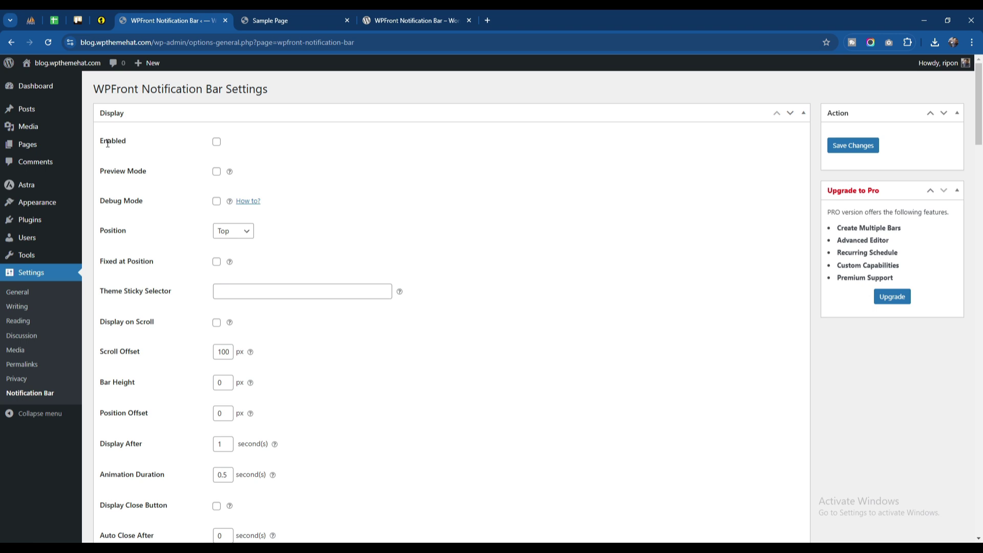
# Enable the notification bar, save the settings, and reload the sample page to check the bar
pyautogui.click(217, 142)
pyautogui.click(865, 151)
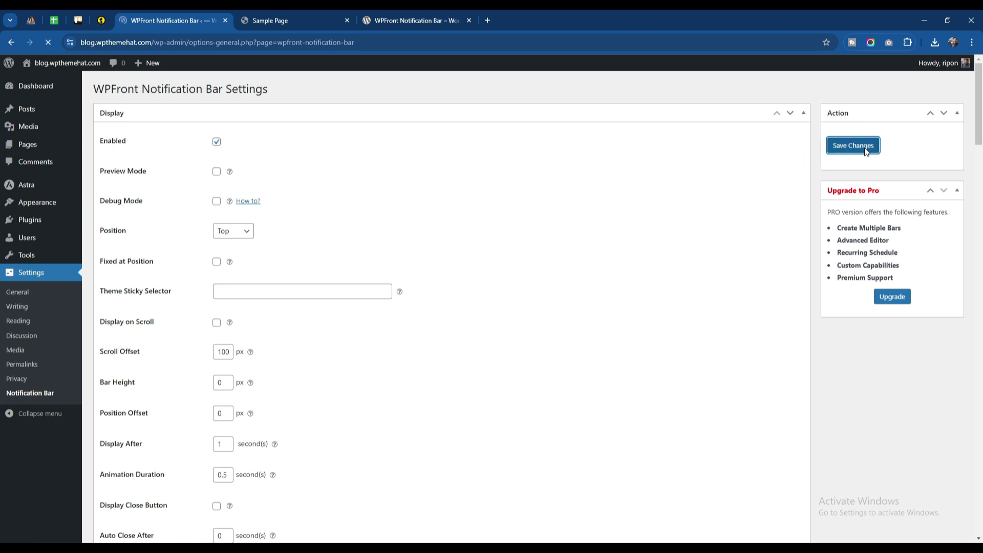
pyautogui.click(270, 21)
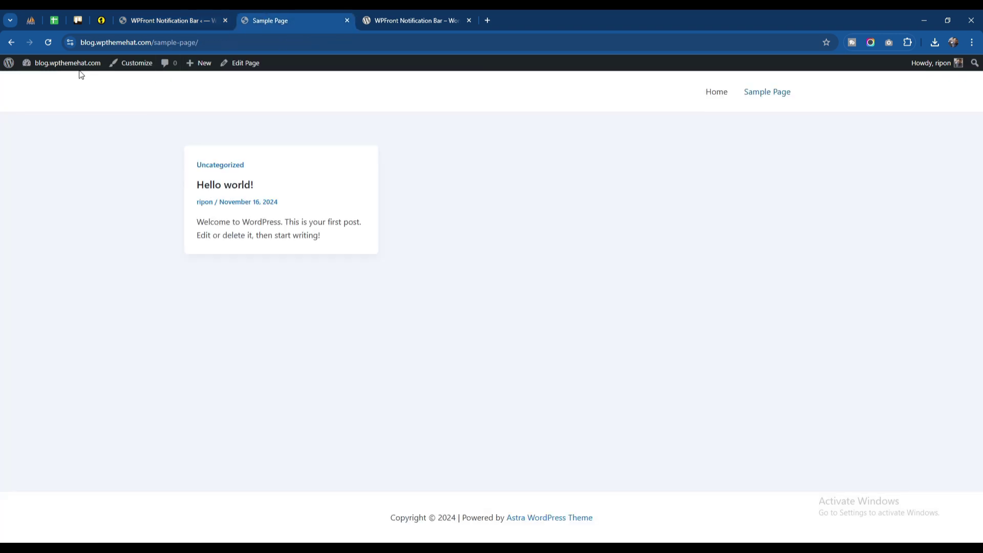
pyautogui.click(48, 42)
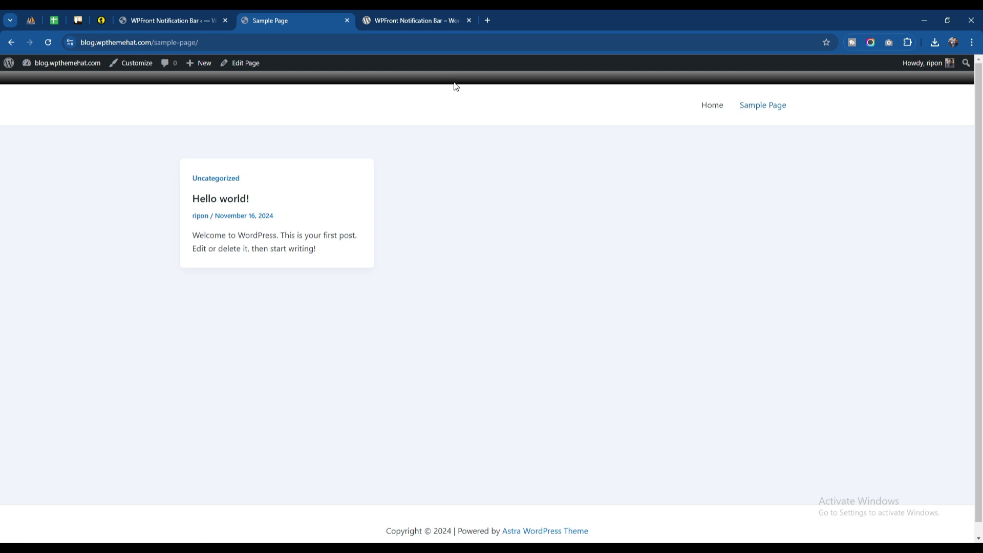
# Turn on Preview Mode in the notification bar settings and keep the bar's position at Top
pyautogui.click(168, 13)
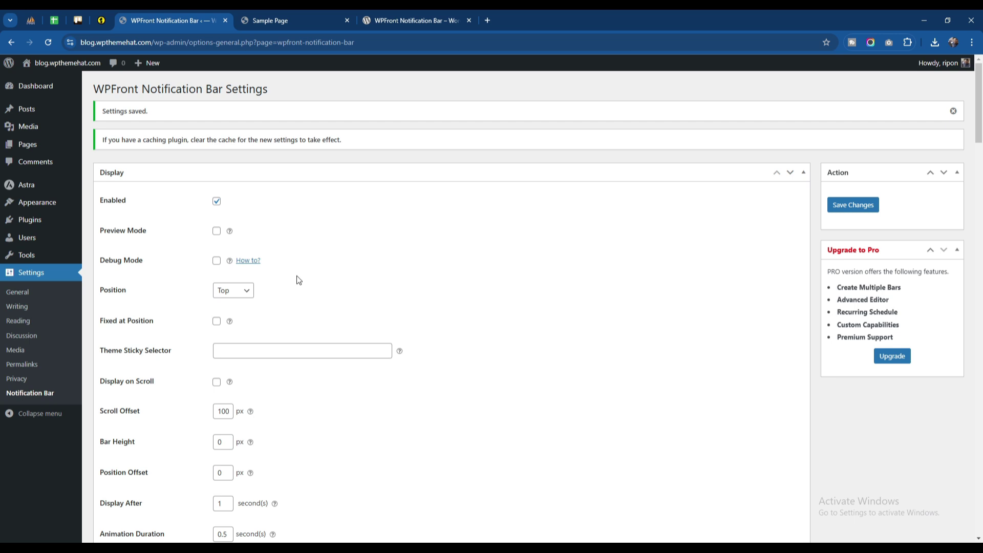
pyautogui.click(216, 232)
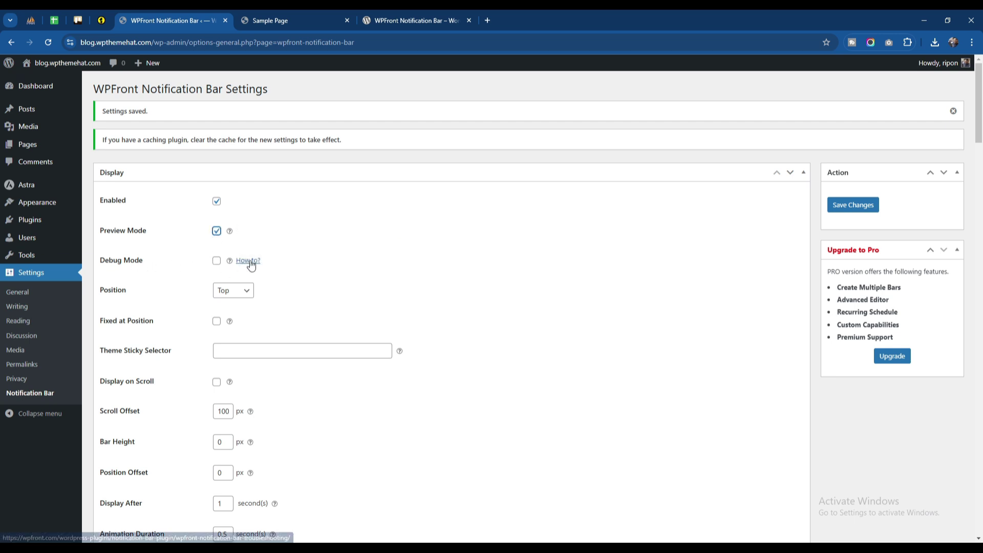
pyautogui.click(235, 293)
pyautogui.click(285, 24)
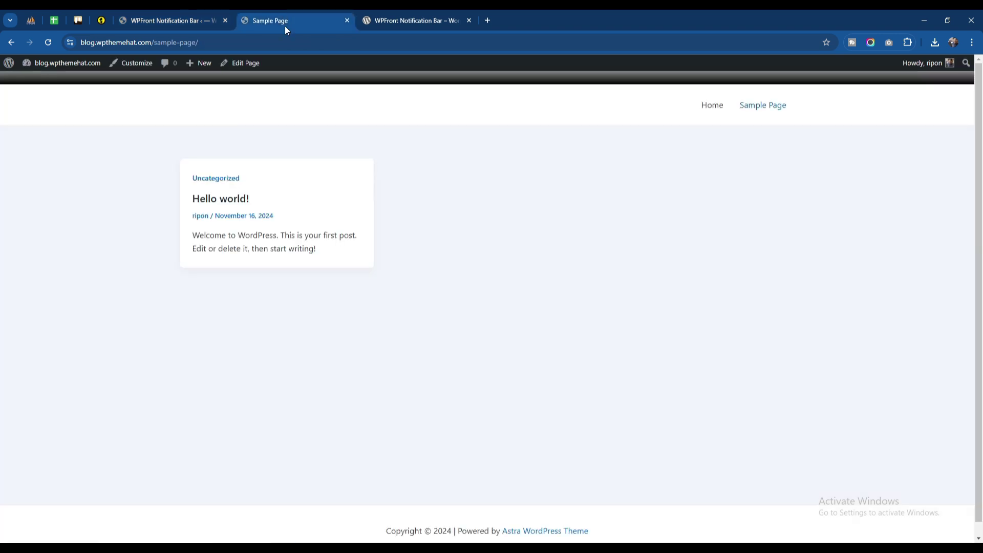
pyautogui.click(169, 21)
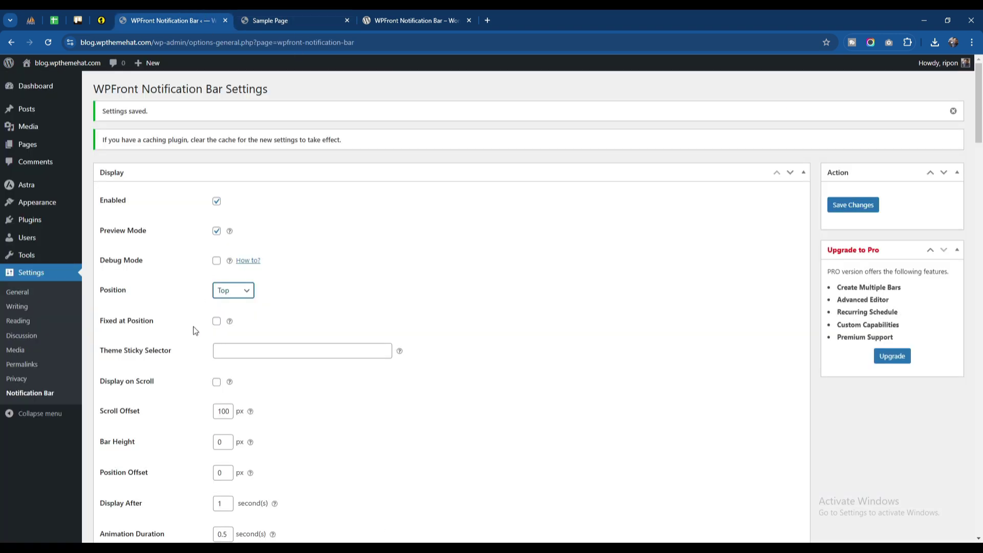
pyautogui.click(232, 292)
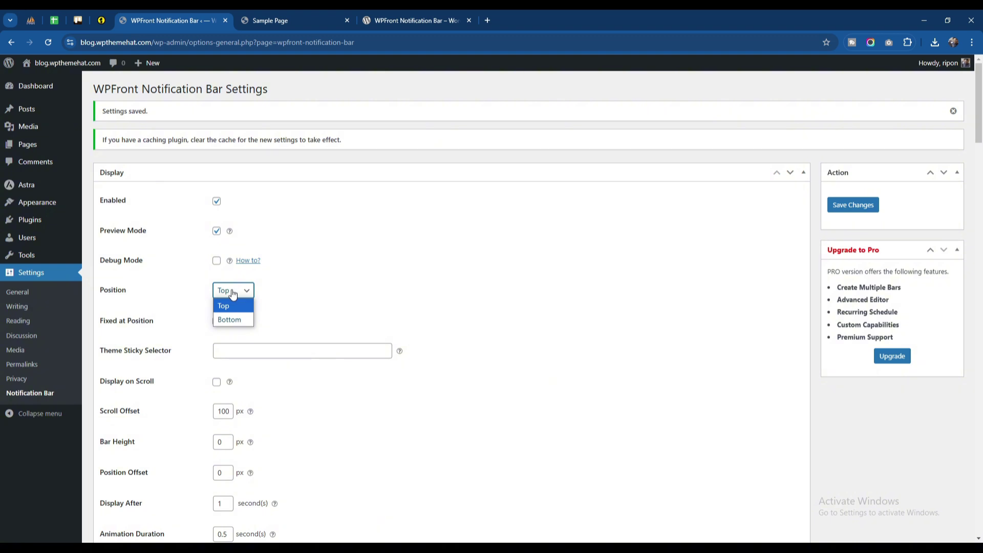
pyautogui.click(227, 289)
pyautogui.click(307, 301)
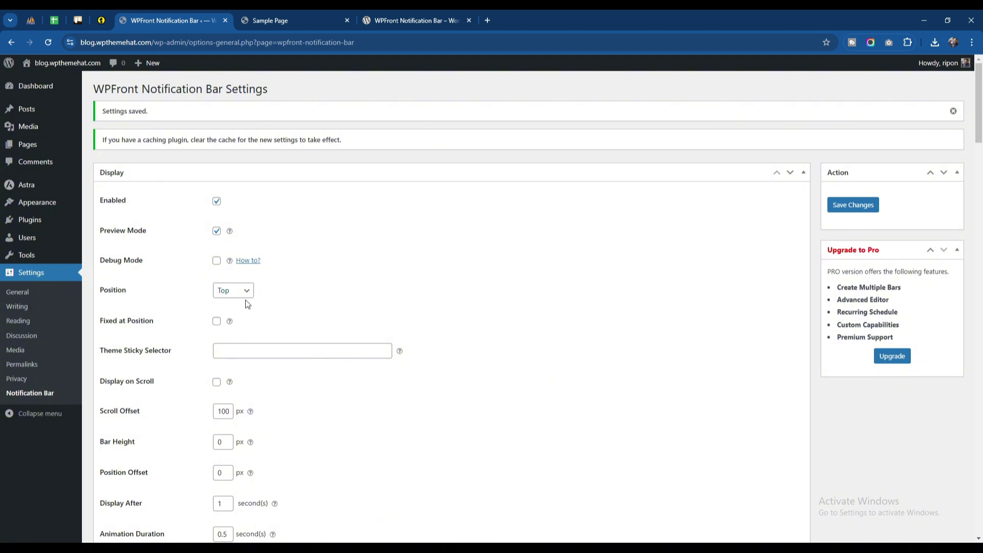
# Enable Fixed at Position for the bar, save the settings, and reload the sample page
pyautogui.scroll(-3, 247, 304)
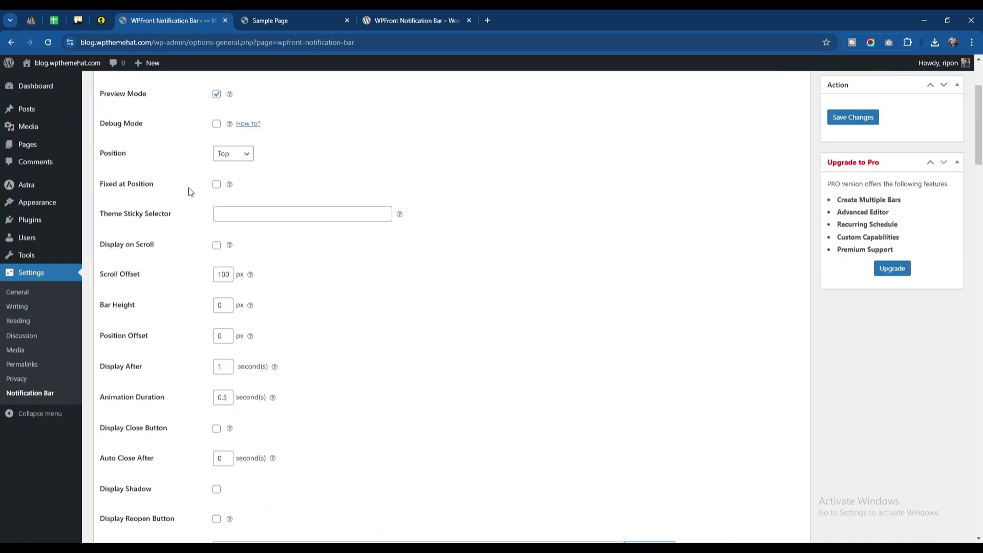
pyautogui.click(219, 187)
pyautogui.click(849, 122)
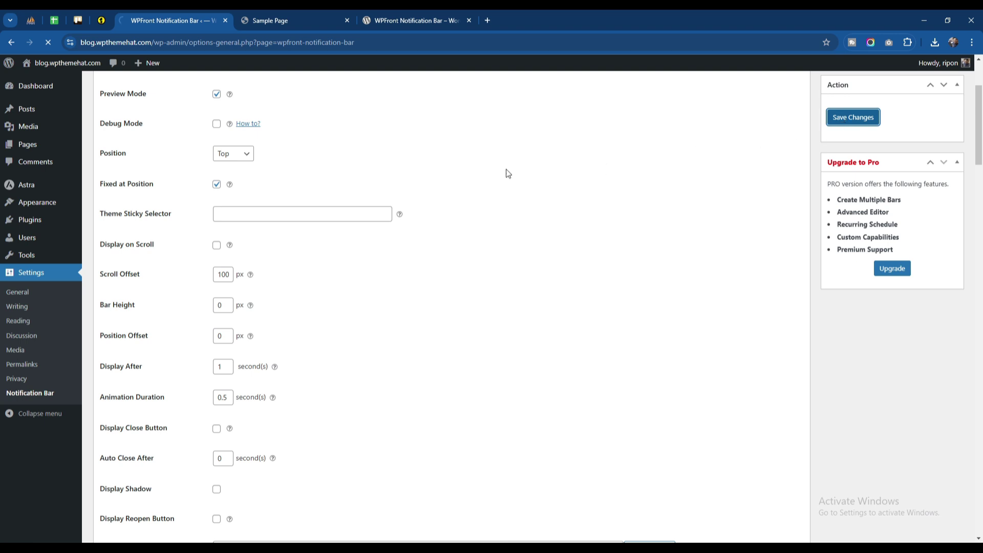
pyautogui.click(305, 23)
pyautogui.click(48, 42)
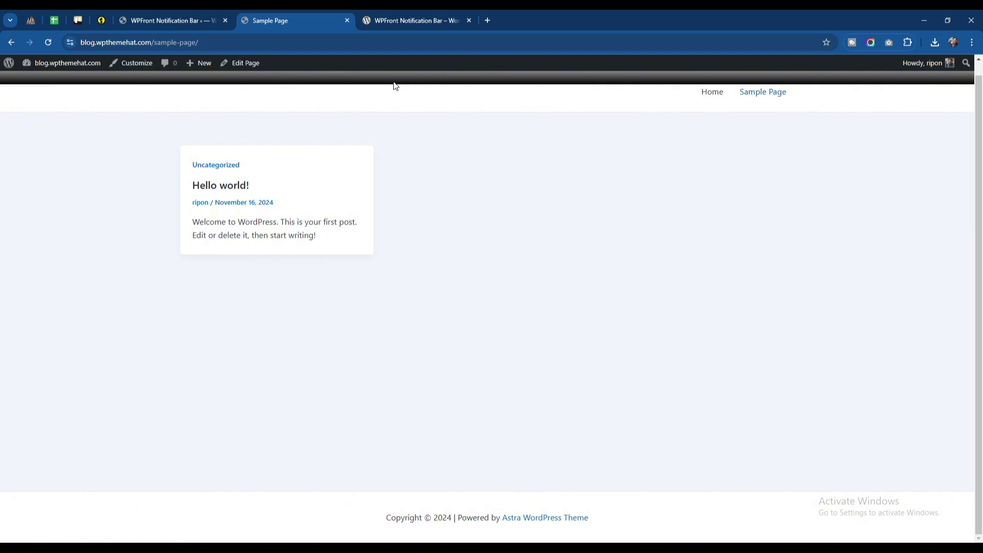
# Review the Fixed at Position help and the remaining display options, and check the bar's scrolling behaviour on the sample page
pyautogui.click(169, 20)
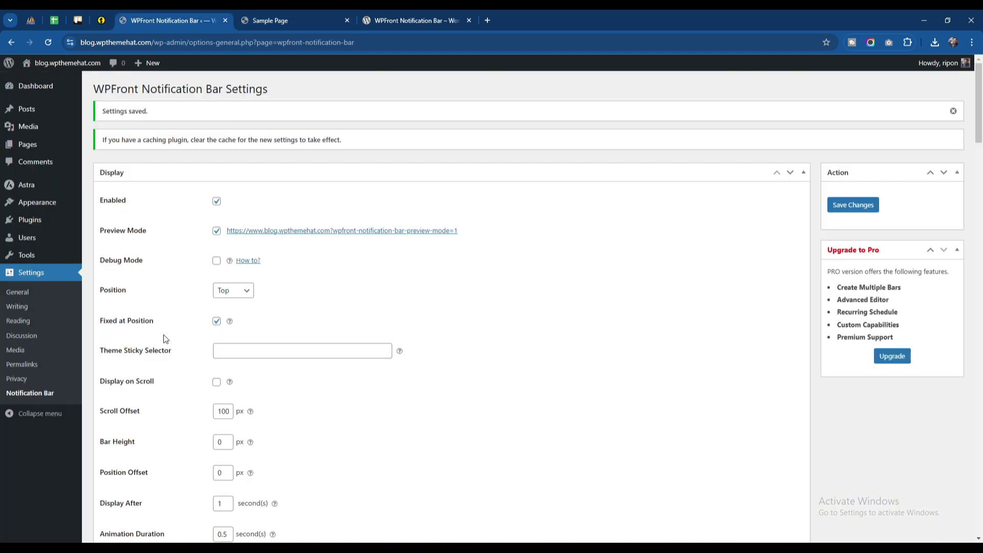
pyautogui.moveTo(232, 321)
pyautogui.scroll(-3, 234, 323)
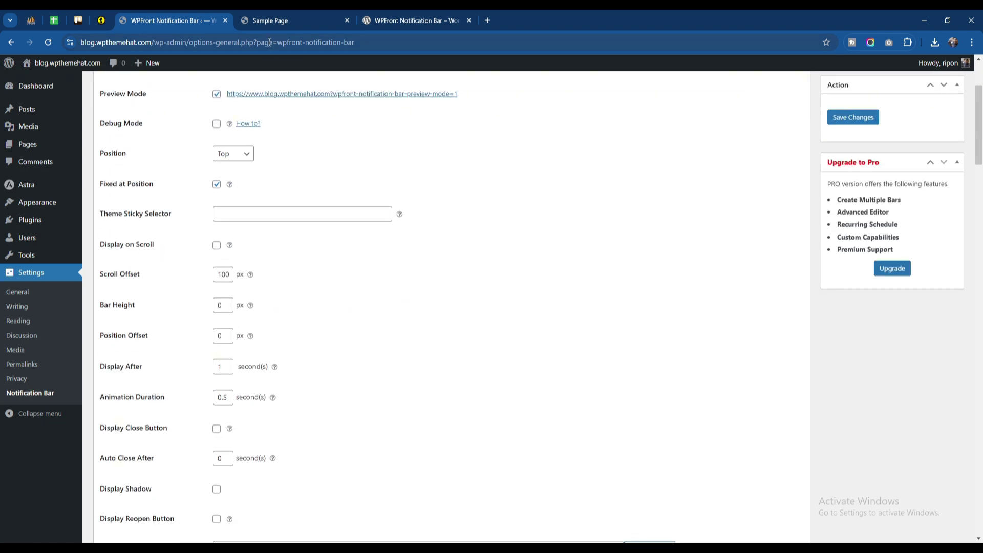
pyautogui.click(307, 20)
pyautogui.scroll(-1, 541, 273)
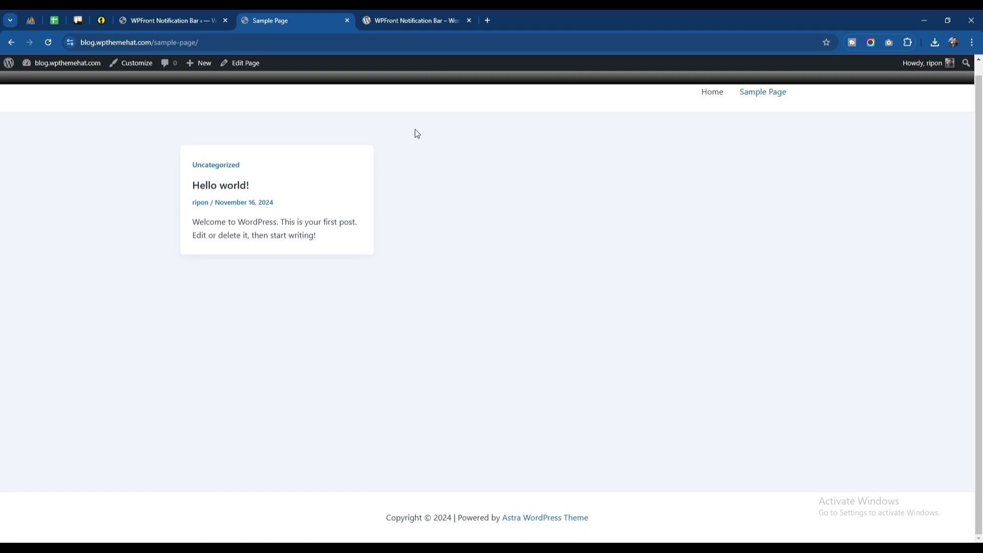
# Set the notification bar's height to 120 px, save the settings, and reload the sample page to check it
pyautogui.click(214, 26)
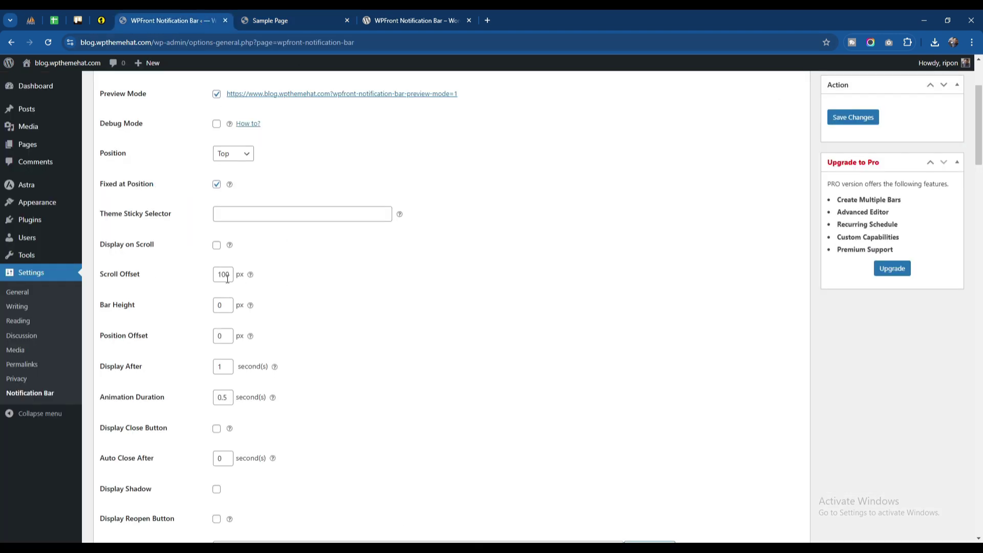
pyautogui.click(220, 306)
pyautogui.write('12')
pyautogui.click(853, 117)
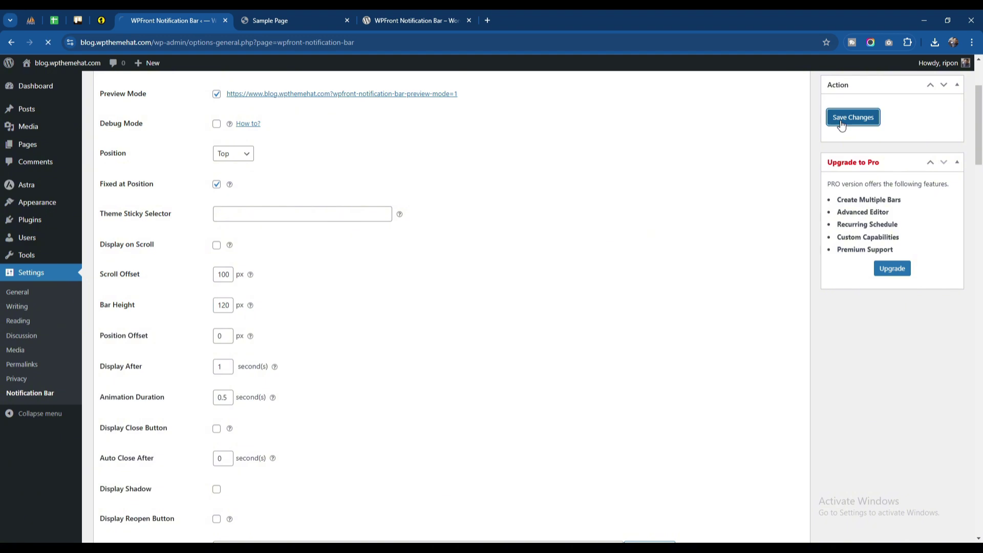
pyautogui.click(256, 22)
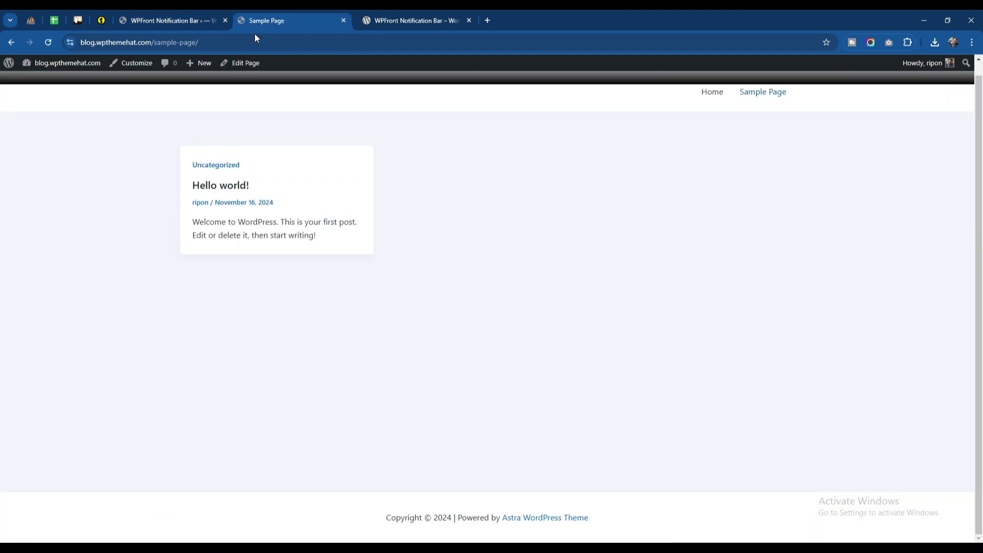
pyautogui.click(50, 45)
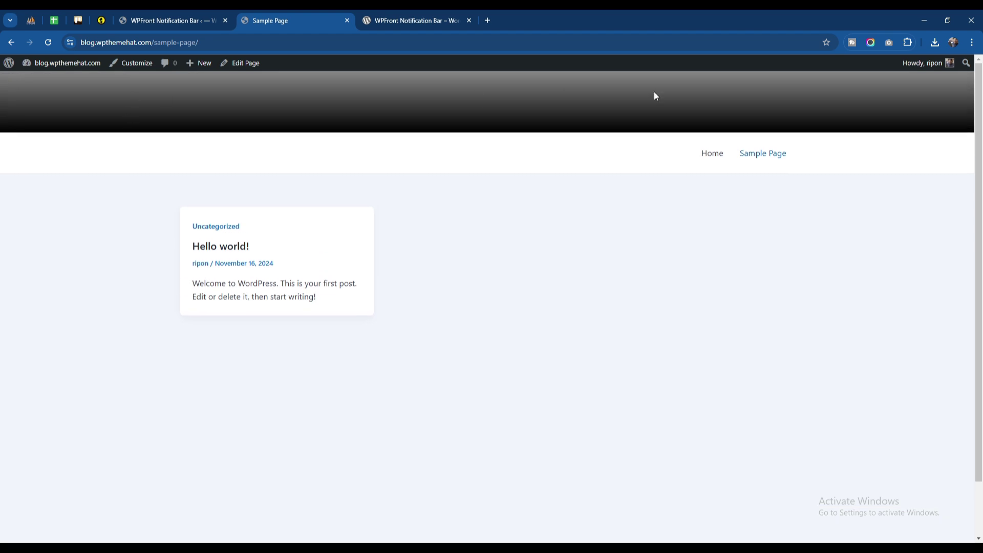
# Set Display After to 0 seconds, save the settings, and reload the sample page to check when the bar appears
pyautogui.click(186, 20)
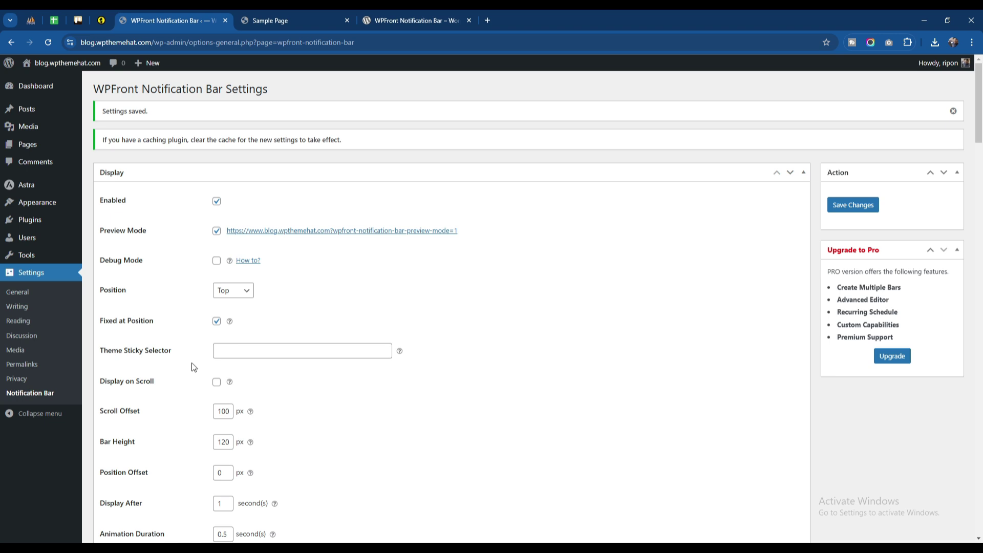
pyautogui.scroll(-2, 191, 362)
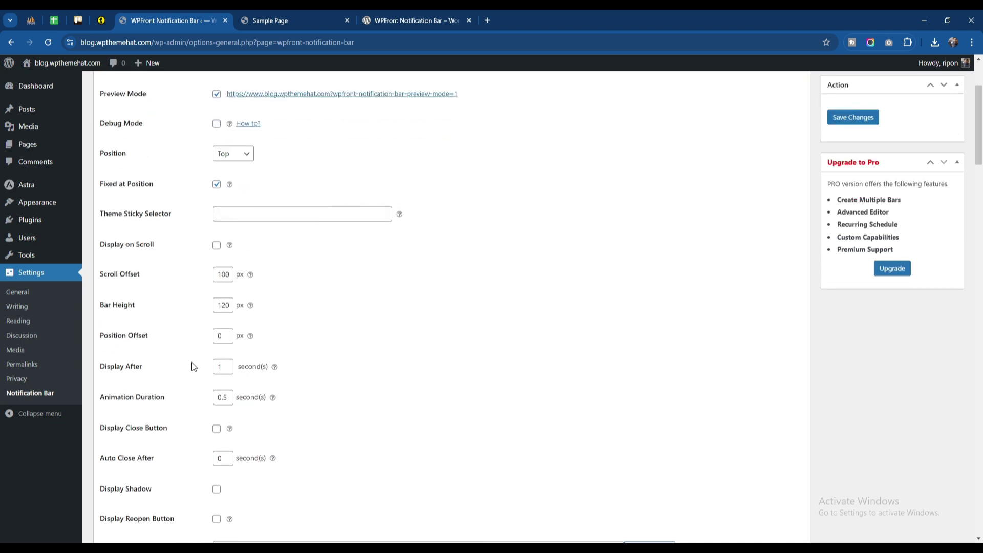
pyautogui.click(217, 337)
pyautogui.moveTo(227, 367); pyautogui.dragTo(212, 373)
pyautogui.write('0')
pyautogui.click(849, 118)
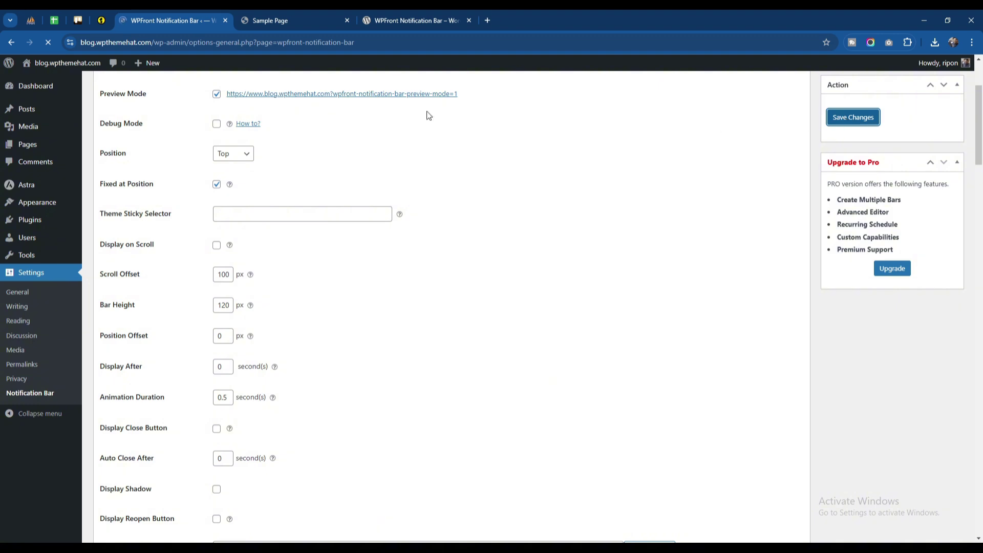
pyautogui.click(279, 22)
pyautogui.click(48, 42)
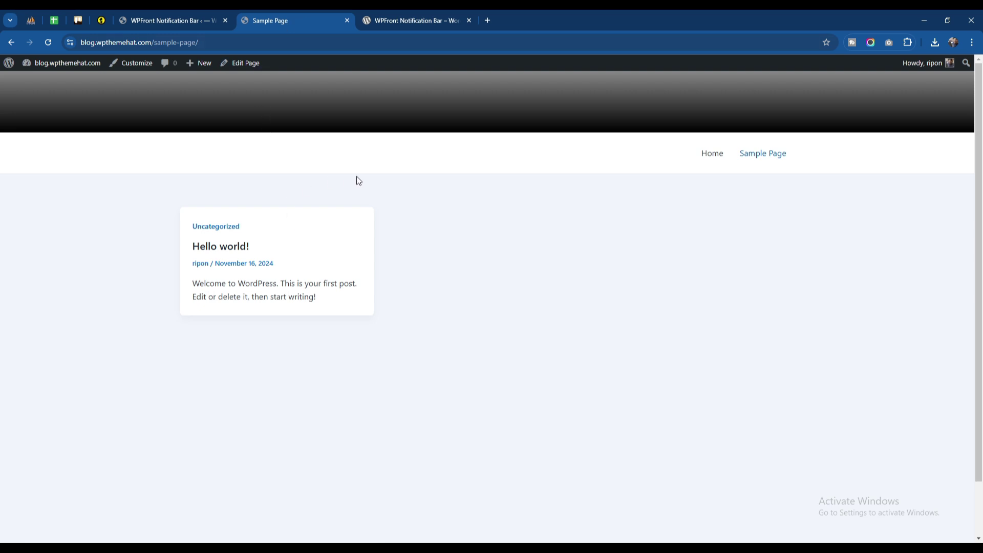
# Examine the Animation Duration setting and reload the sample page to watch the bar's opening animation
pyautogui.click(186, 22)
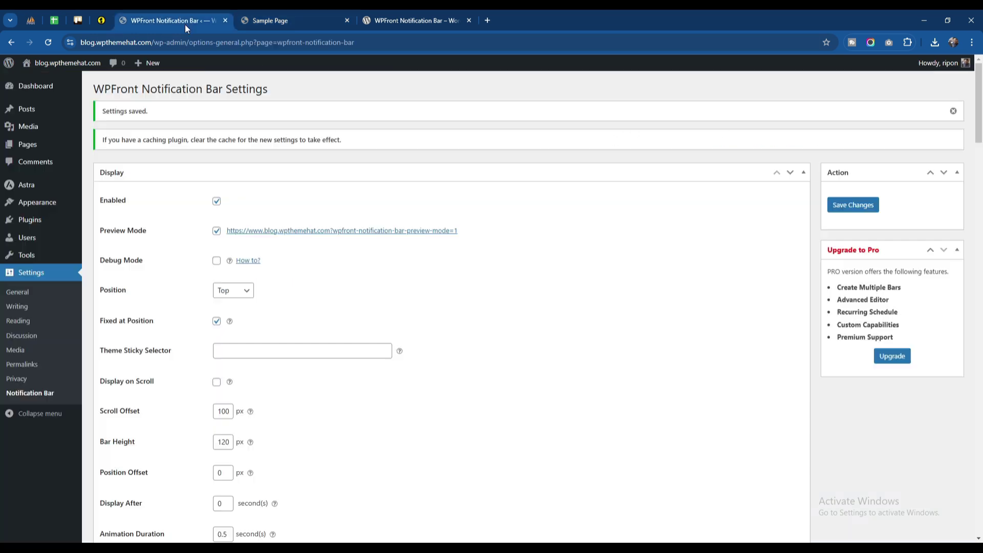
pyautogui.scroll(-5, 268, 311)
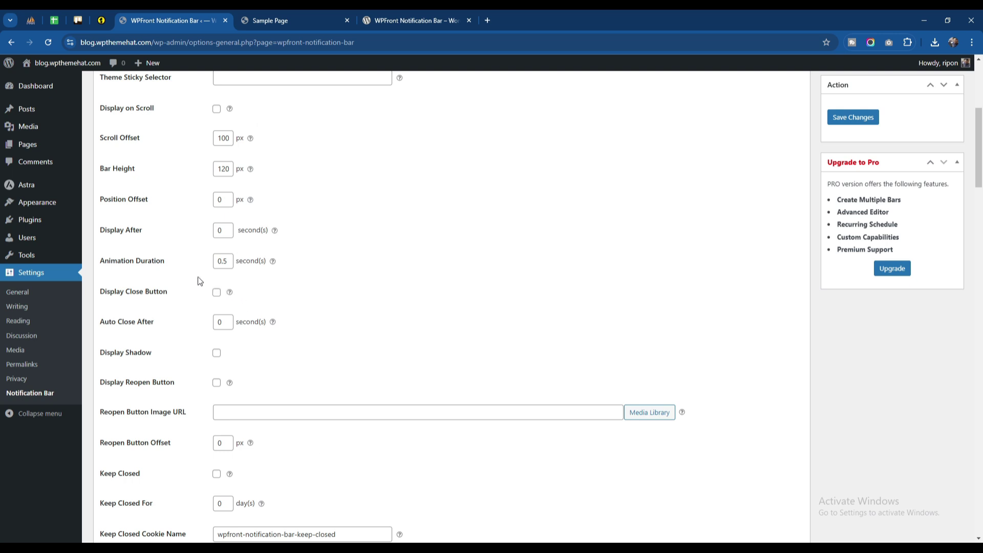
pyautogui.click(218, 263)
pyautogui.click(299, 19)
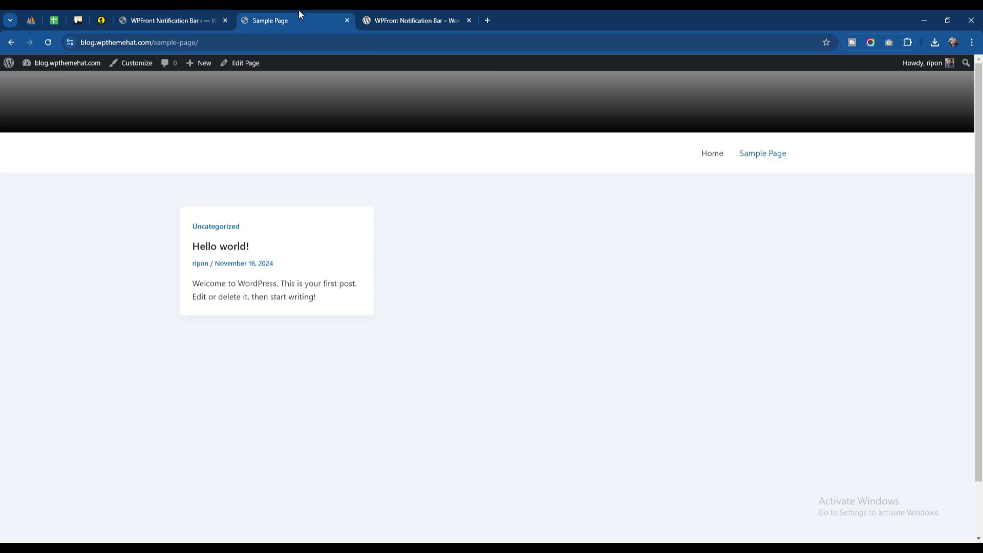
pyautogui.click(47, 42)
# Enable Display Close Button, save the settings, and test closing the bar on the reloaded sample page
pyautogui.click(174, 21)
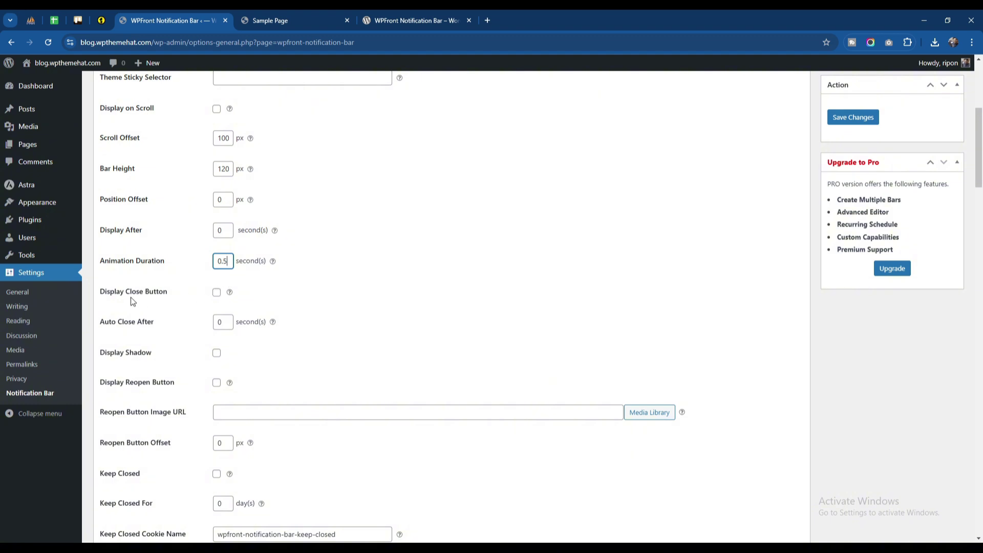
pyautogui.click(216, 293)
pyautogui.click(860, 119)
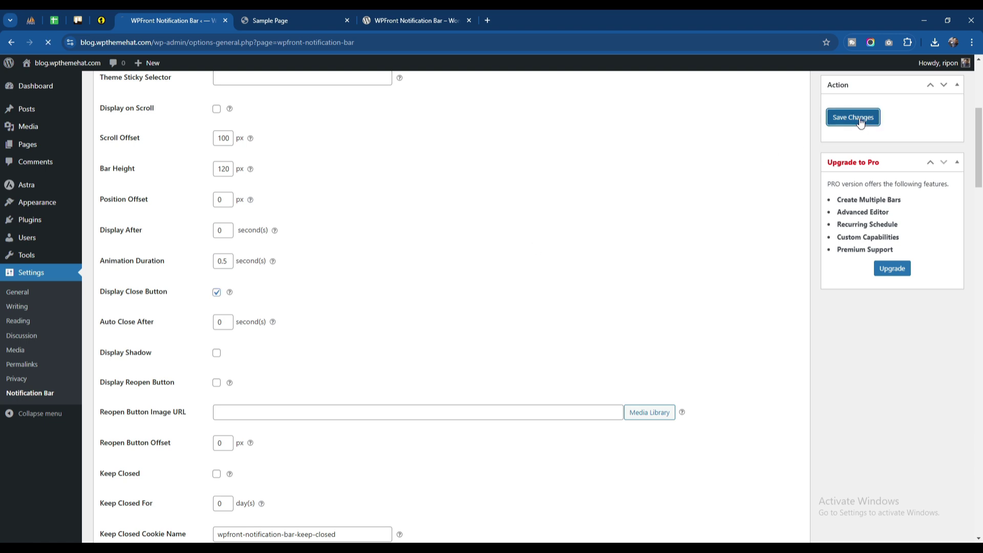
pyautogui.click(294, 21)
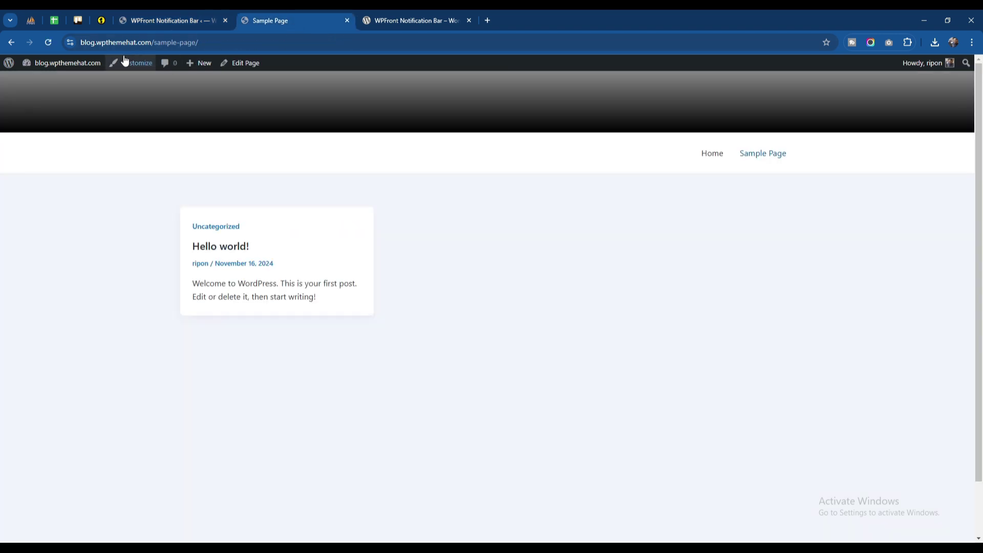
pyautogui.click(51, 44)
pyautogui.click(966, 78)
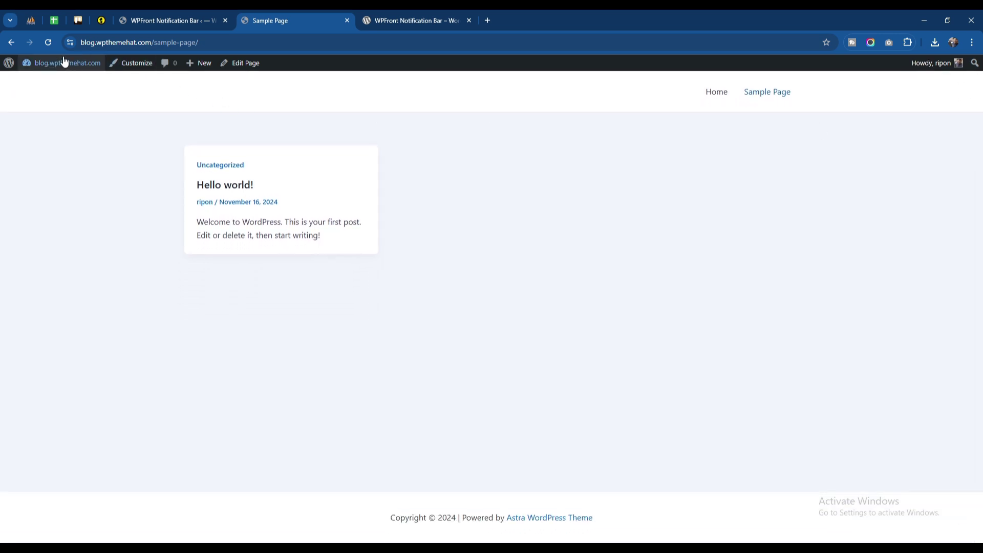
pyautogui.click(53, 48)
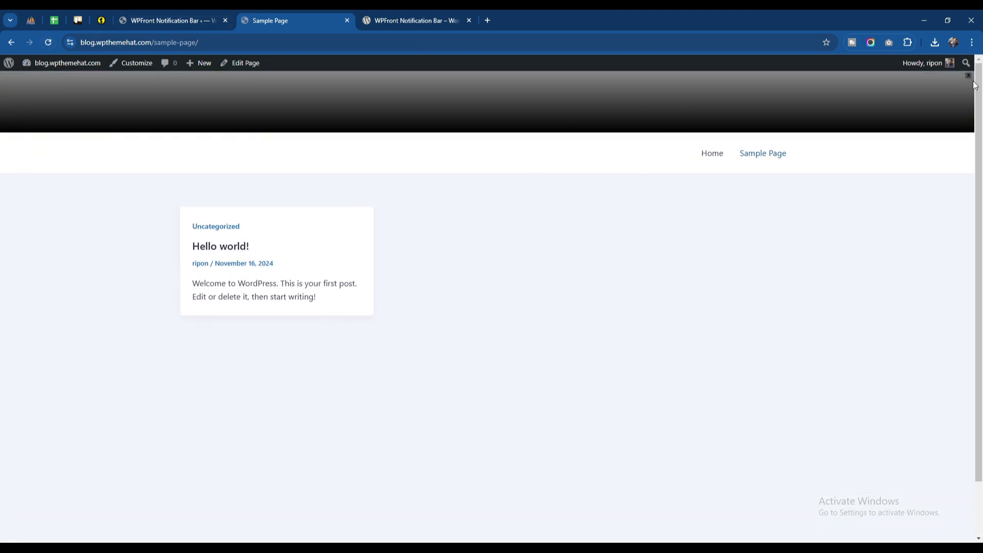
# Set Auto Close After to 2 seconds, save the settings, and reload the sample page to watch the bar close
pyautogui.click(210, 13)
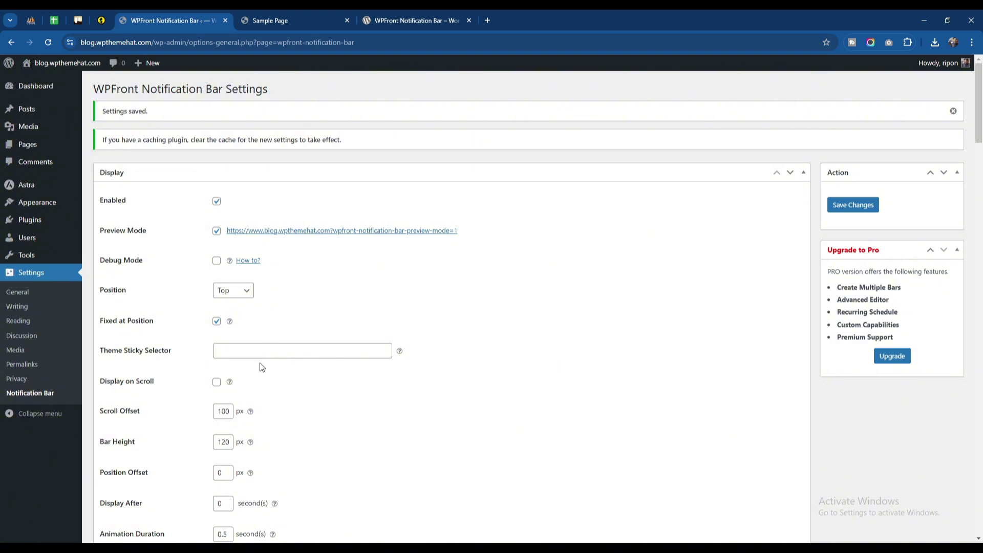
pyautogui.scroll(-5, 261, 367)
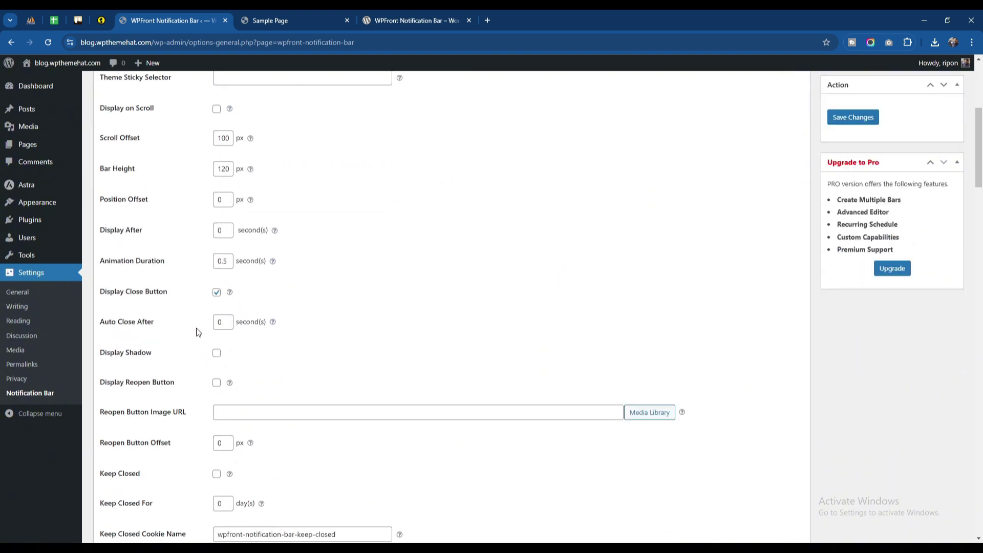
pyautogui.click(223, 322)
pyautogui.doubleClick(220, 323)
pyautogui.click(847, 119)
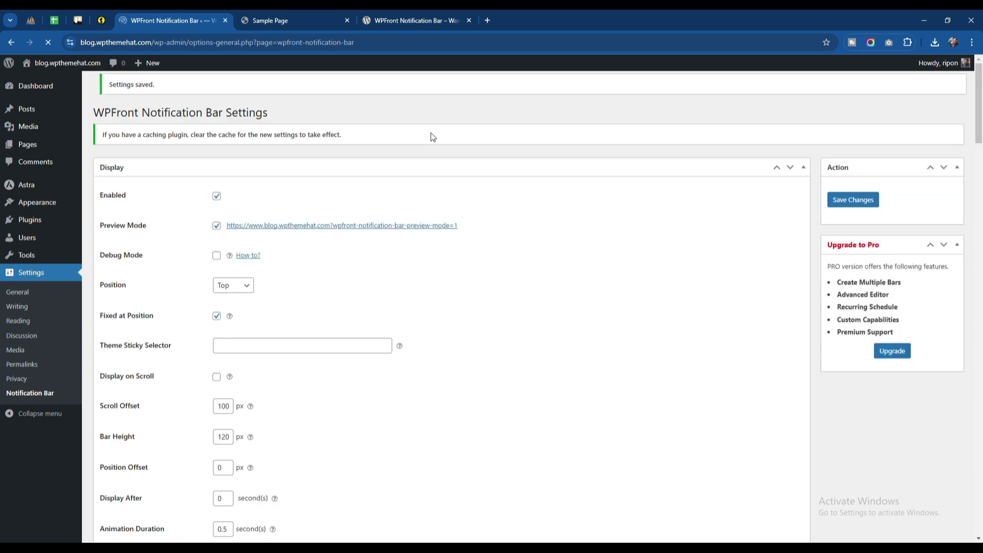
pyautogui.click(300, 12)
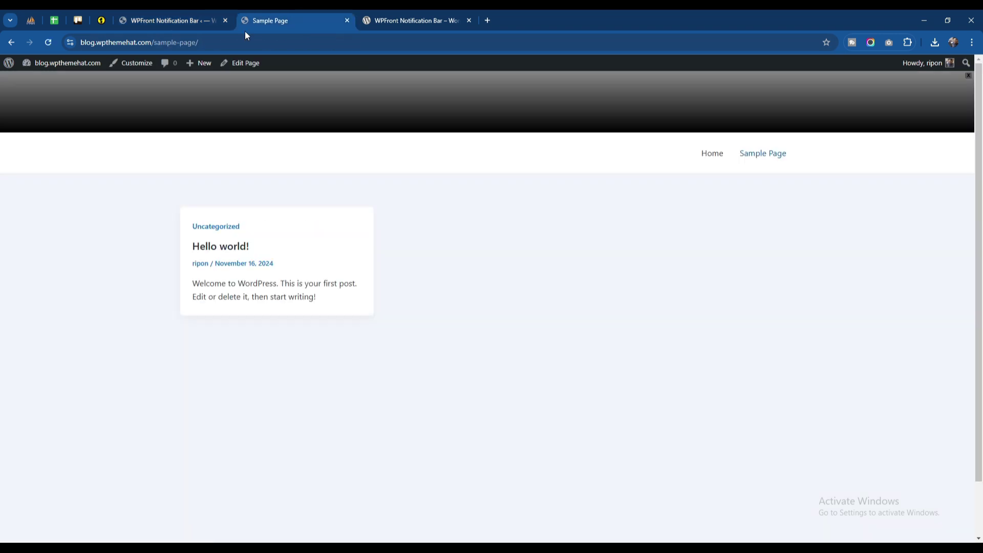
pyautogui.click(49, 43)
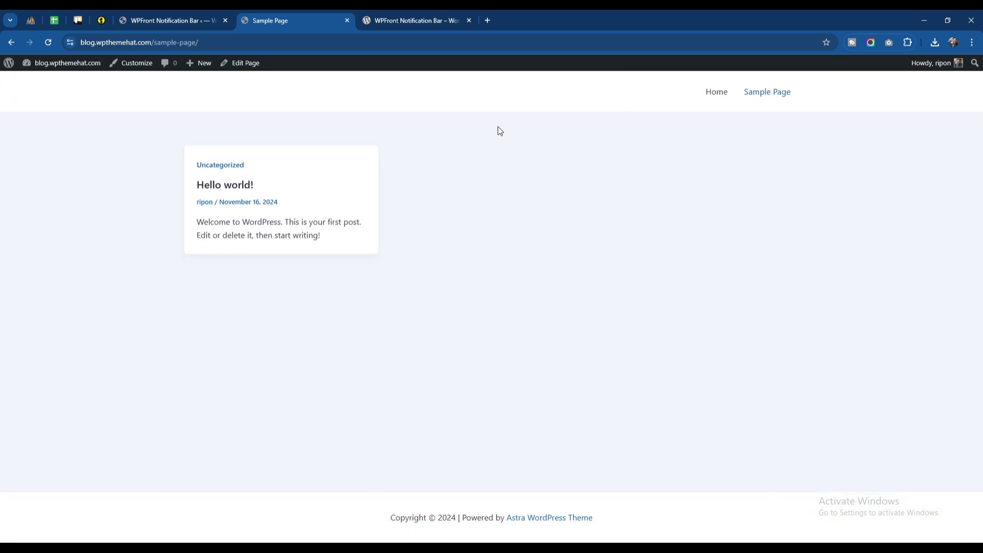
# Clear the Auto Close After value, save the settings, and reload the sample page to check the bar
pyautogui.click(195, 15)
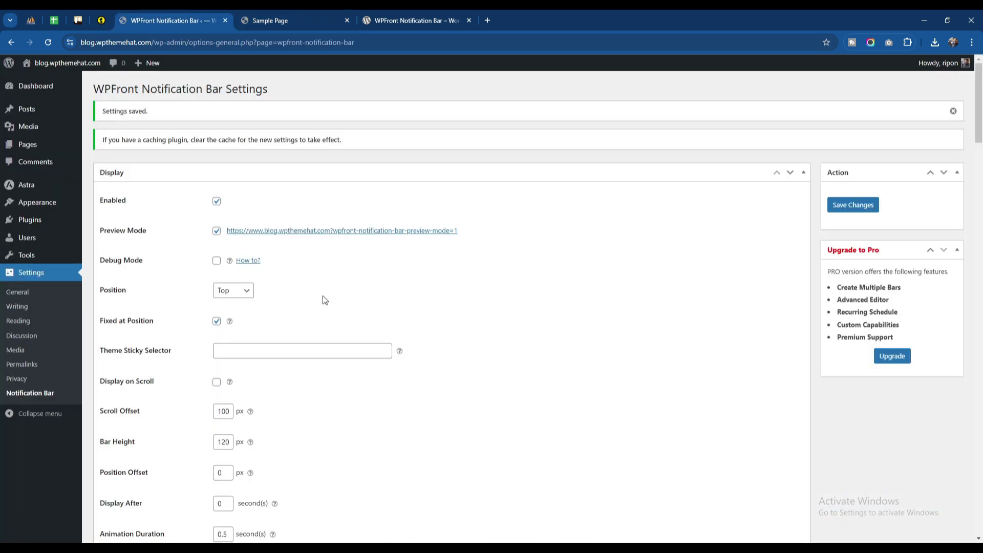
pyautogui.scroll(-3, 322, 299)
pyautogui.scroll(-3, 325, 300)
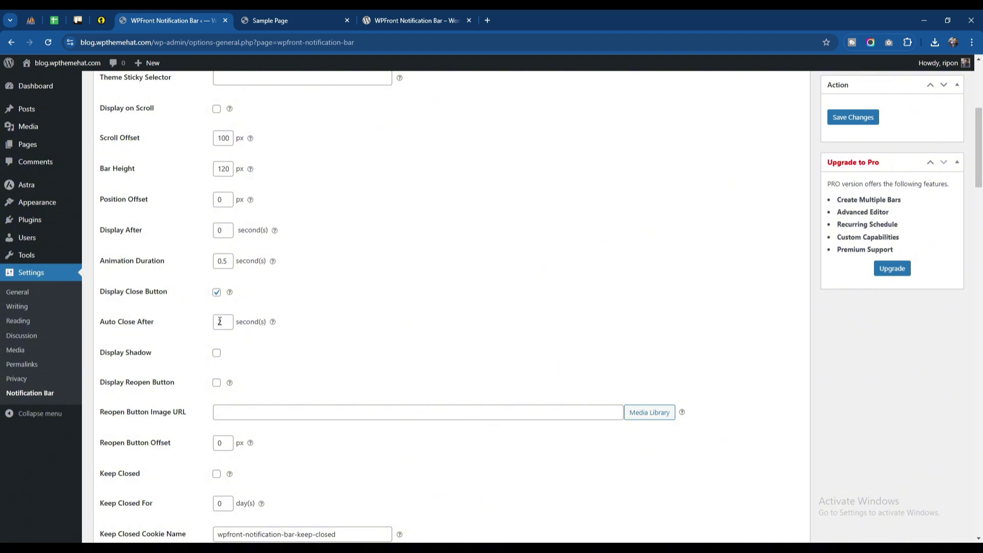
pyautogui.moveTo(219, 321); pyautogui.dragTo(208, 326)
pyautogui.press('BackSpace')
pyautogui.click(292, 364)
pyautogui.click(308, 11)
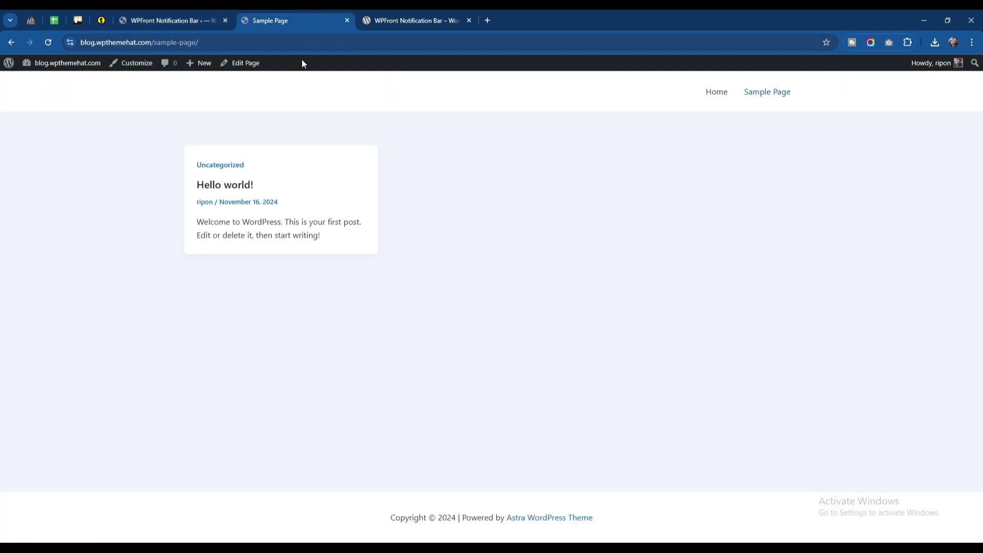
pyautogui.click(195, 26)
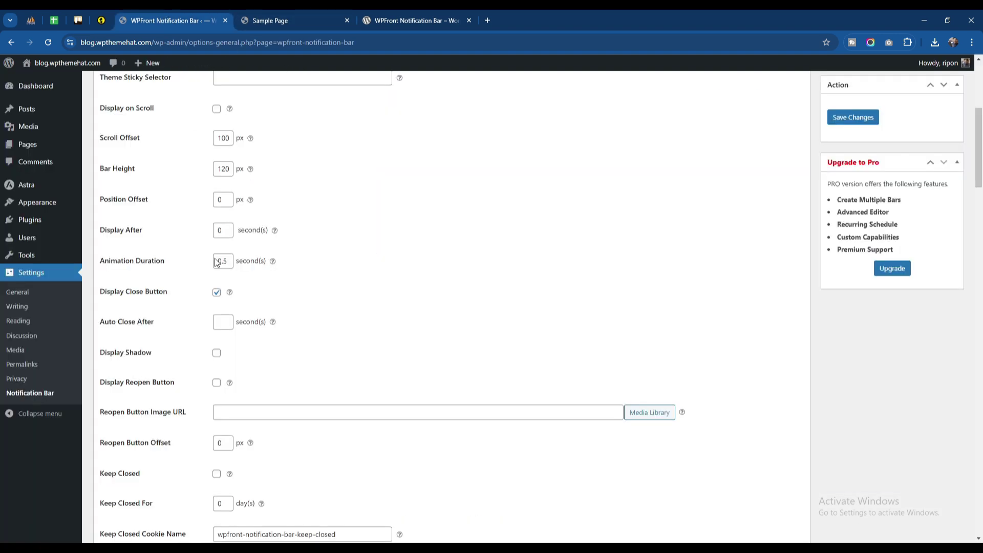
pyautogui.click(852, 117)
pyautogui.click(283, 17)
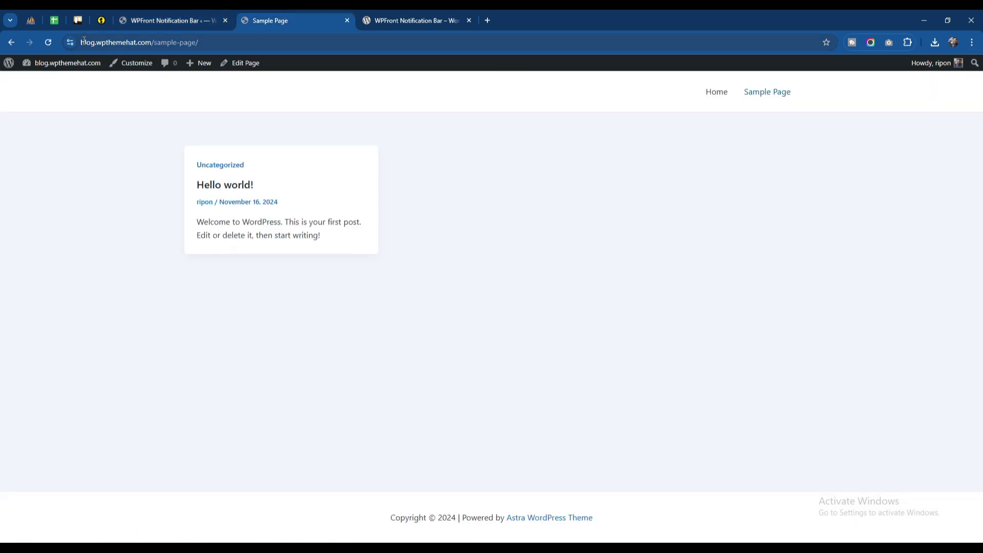
pyautogui.click(47, 43)
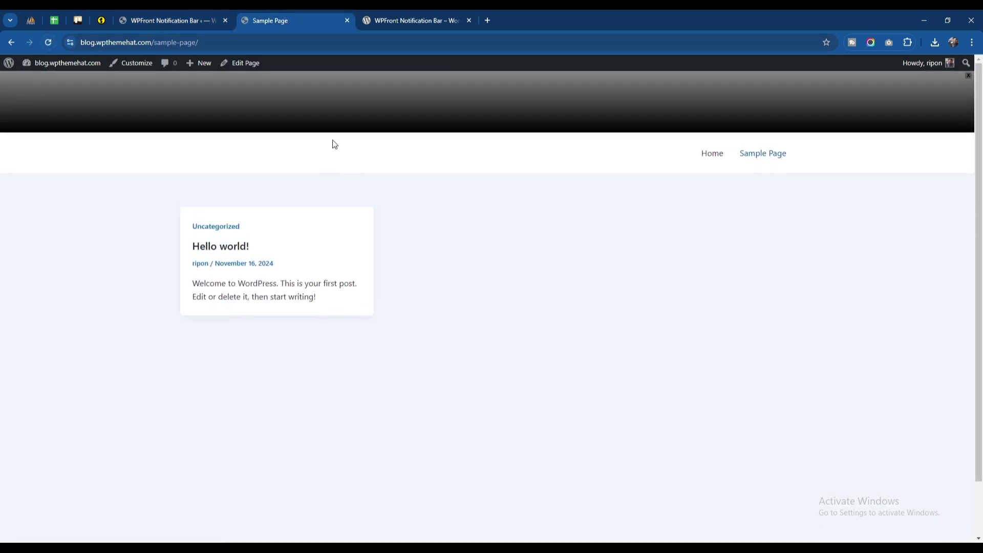
# Enable Display Reopen Button, save the settings, and close the bar on the reloaded sample page to check the reopen button
pyautogui.click(175, 20)
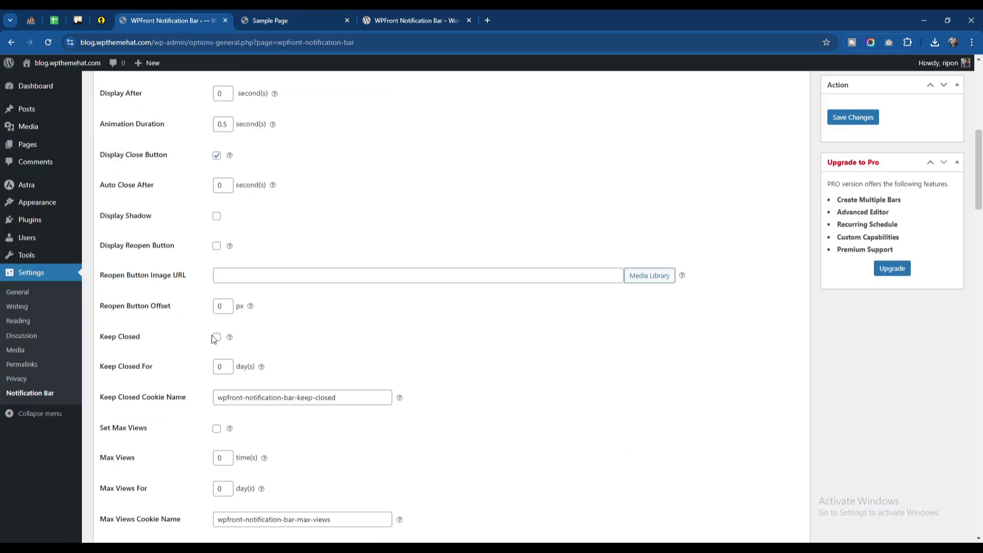
pyautogui.click(287, 20)
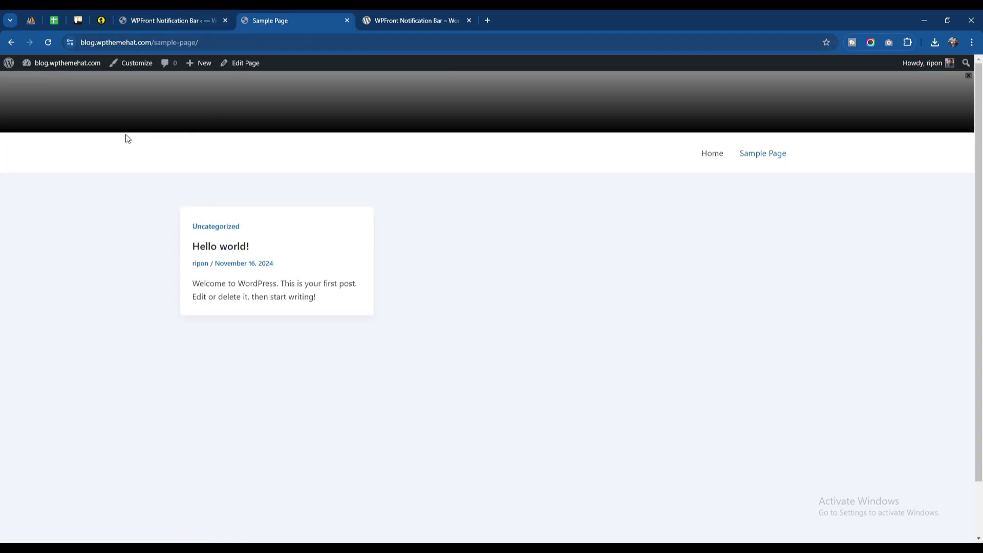
pyautogui.click(129, 15)
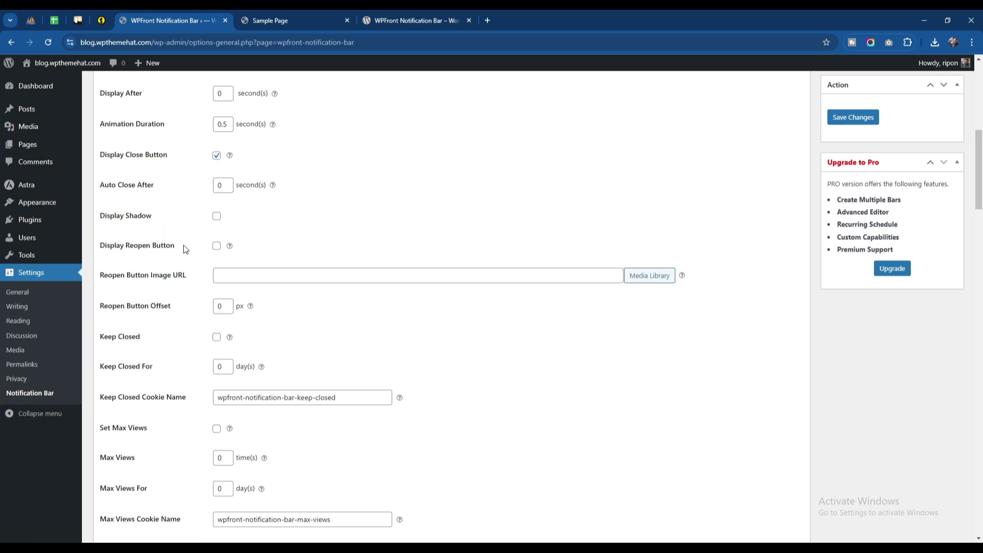
pyautogui.click(216, 251)
pyautogui.click(248, 275)
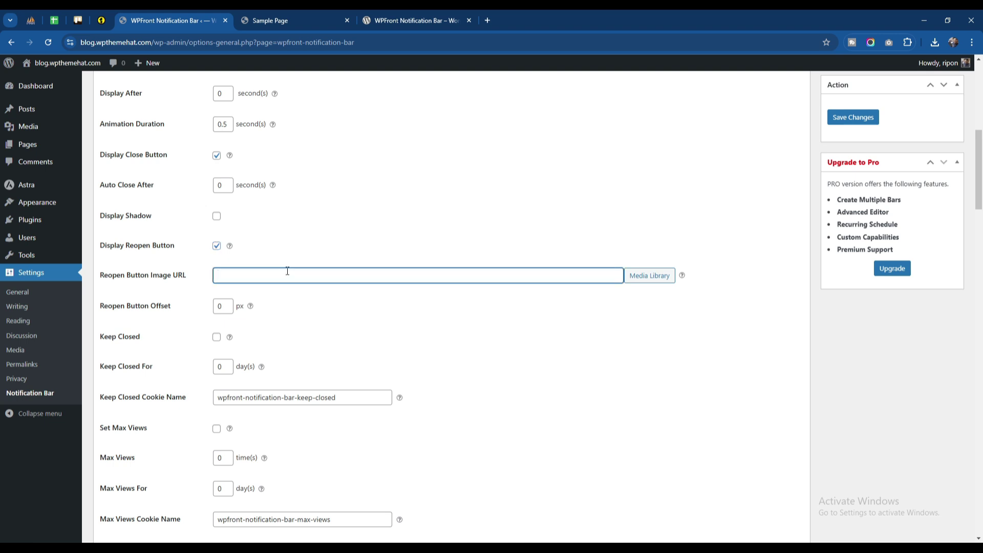
pyautogui.click(851, 119)
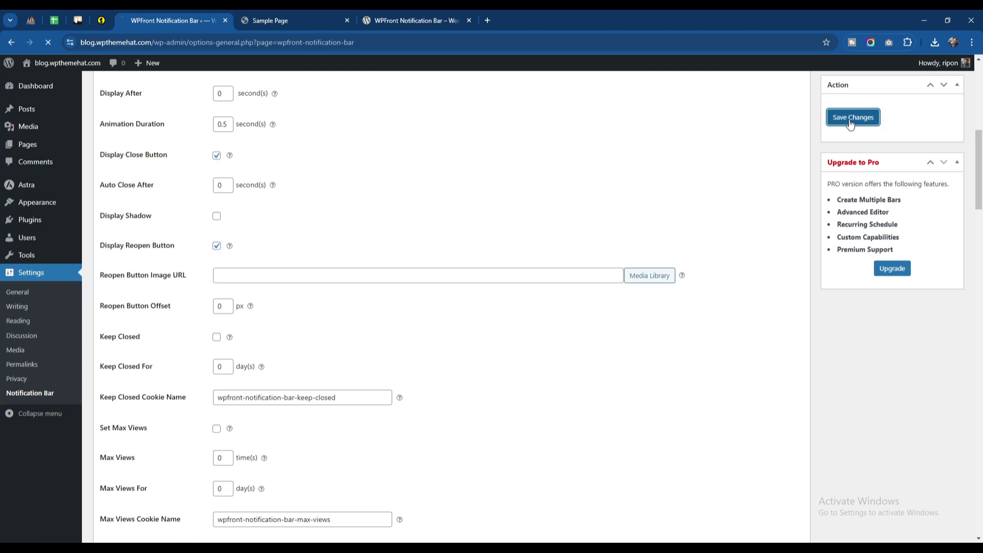
pyautogui.click(273, 20)
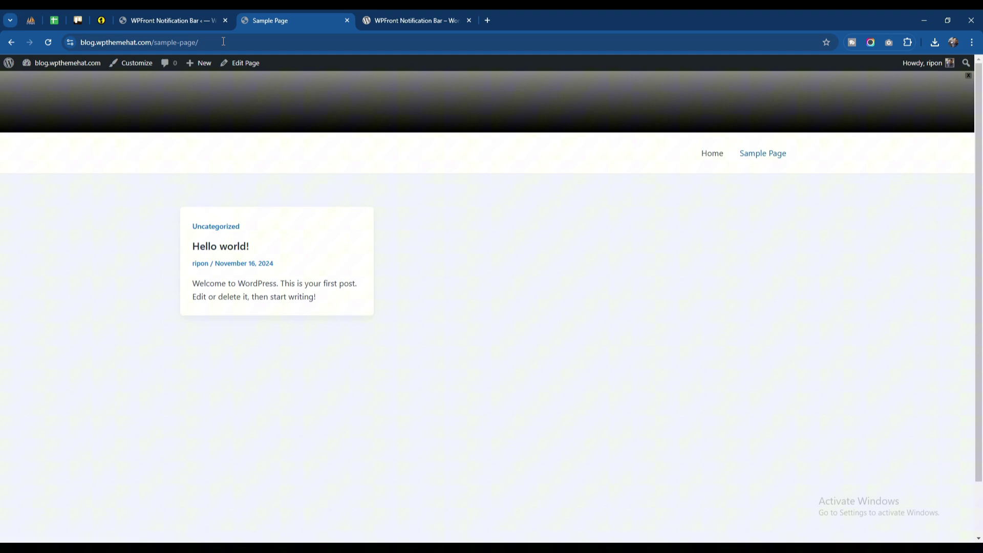
pyautogui.click(48, 42)
pyautogui.click(966, 77)
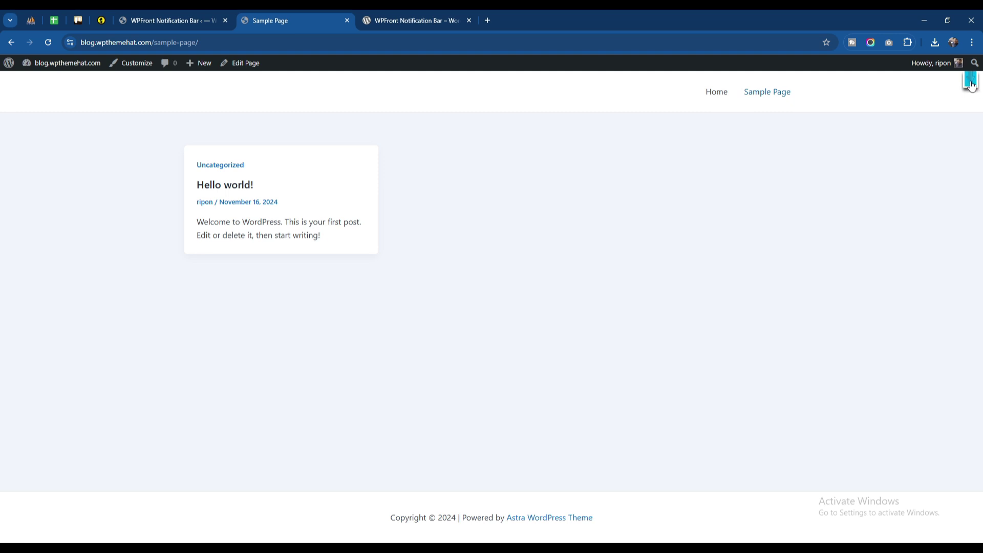
# Review the Reopen Button Image URL and Reopen Button Offset settings against the reopen button on the sample page
pyautogui.click(164, 18)
pyautogui.scroll(-5, 252, 373)
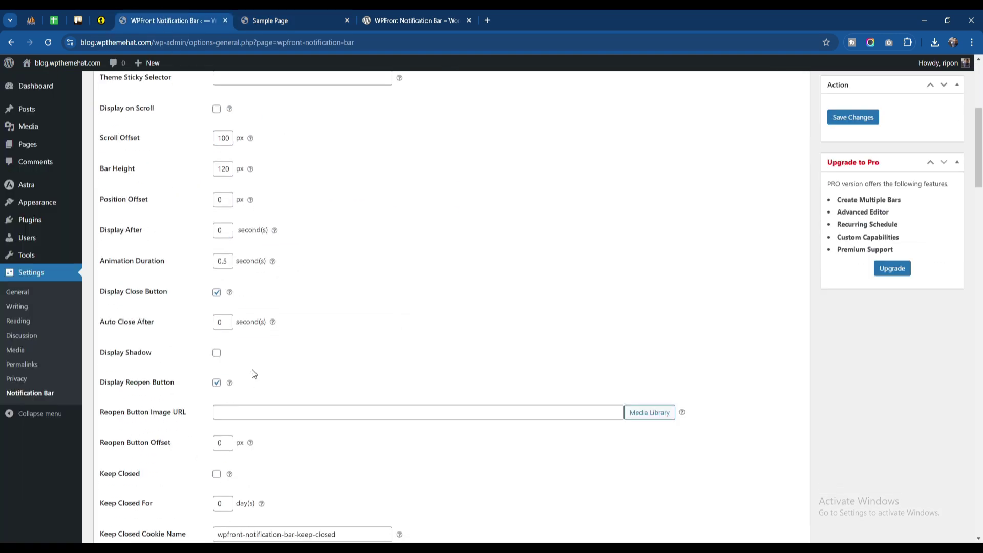
pyautogui.click(251, 412)
pyautogui.scroll(-3, 269, 380)
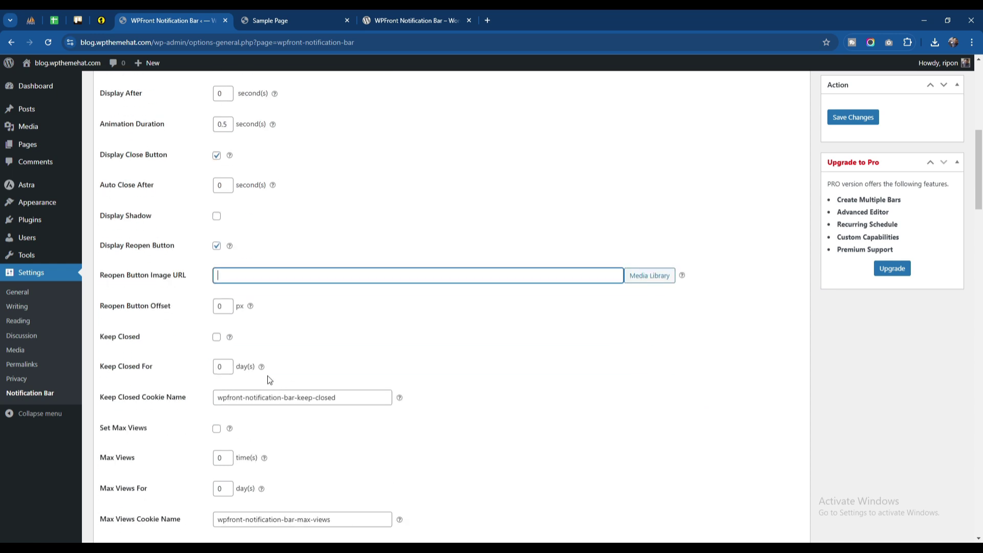
pyautogui.click(275, 306)
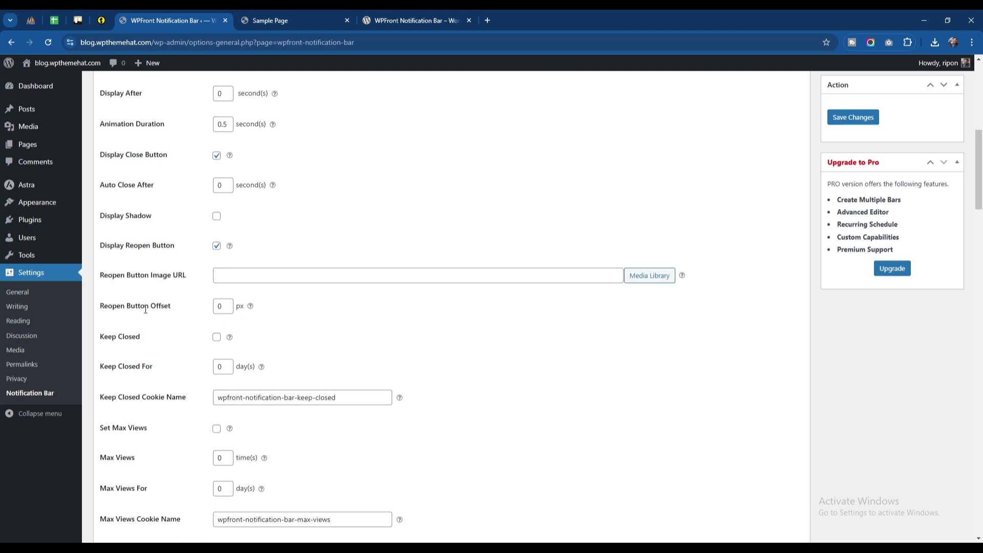
pyautogui.click(282, 16)
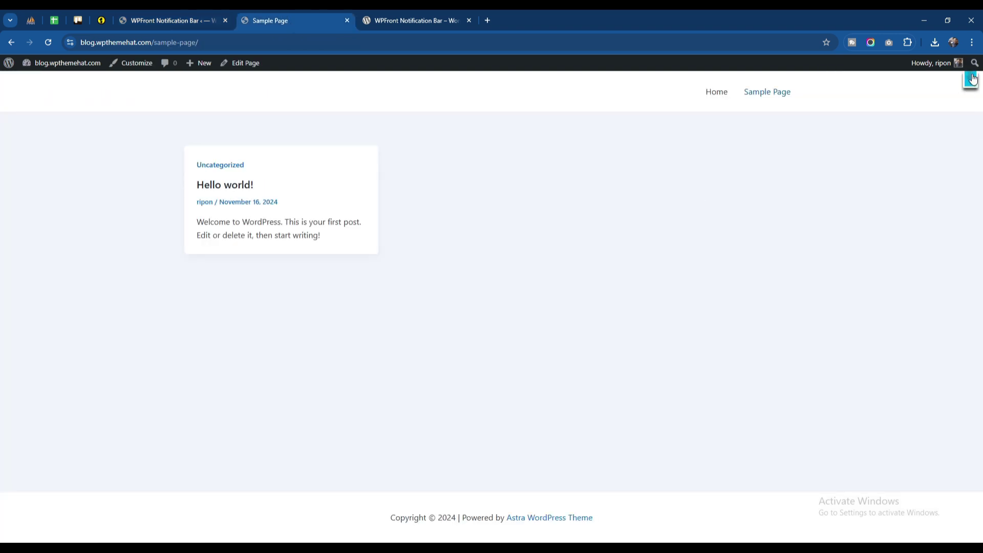
pyautogui.click(171, 20)
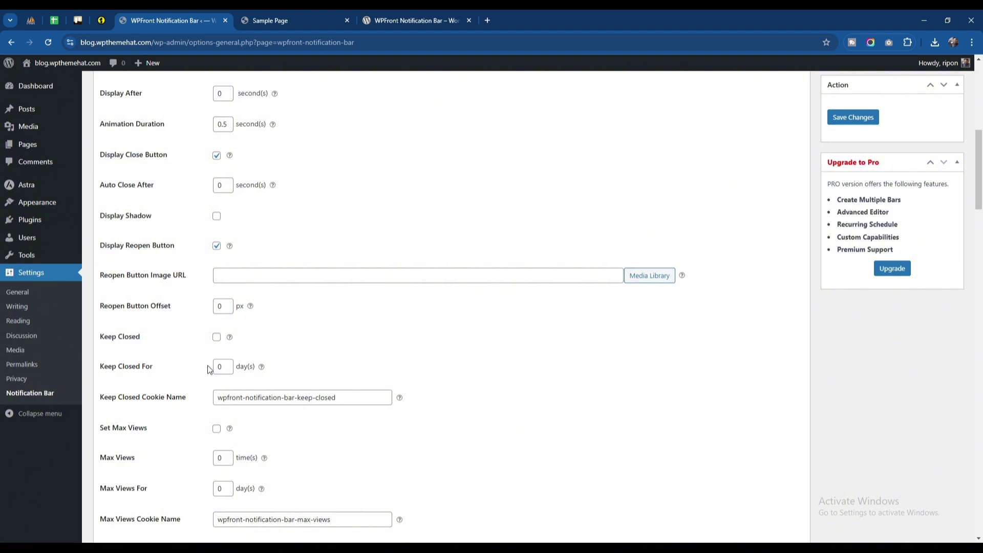
# Review the Keep Closed, Max Views, Display On Devices and small window settings down to the Content section
pyautogui.scroll(-3, 219, 357)
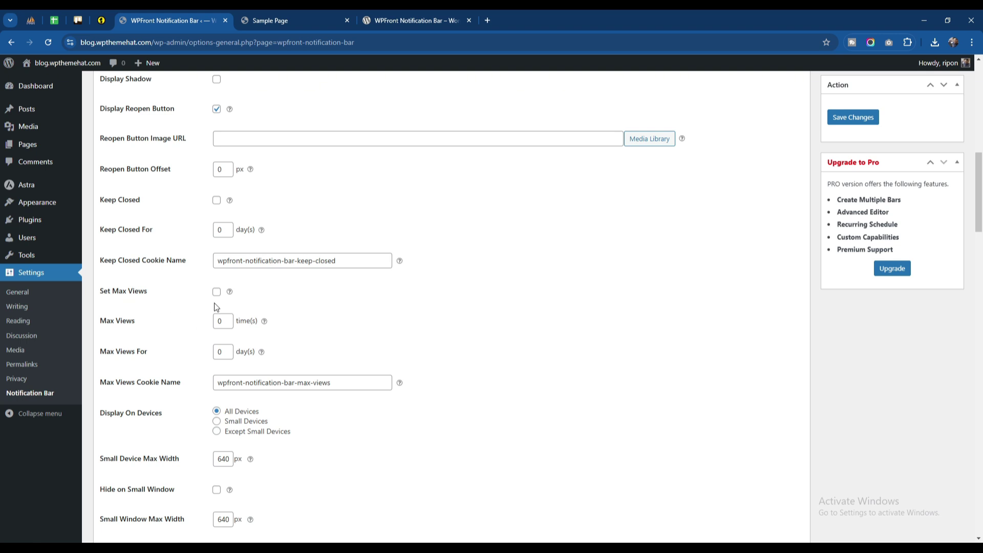
pyautogui.scroll(-3, 215, 310)
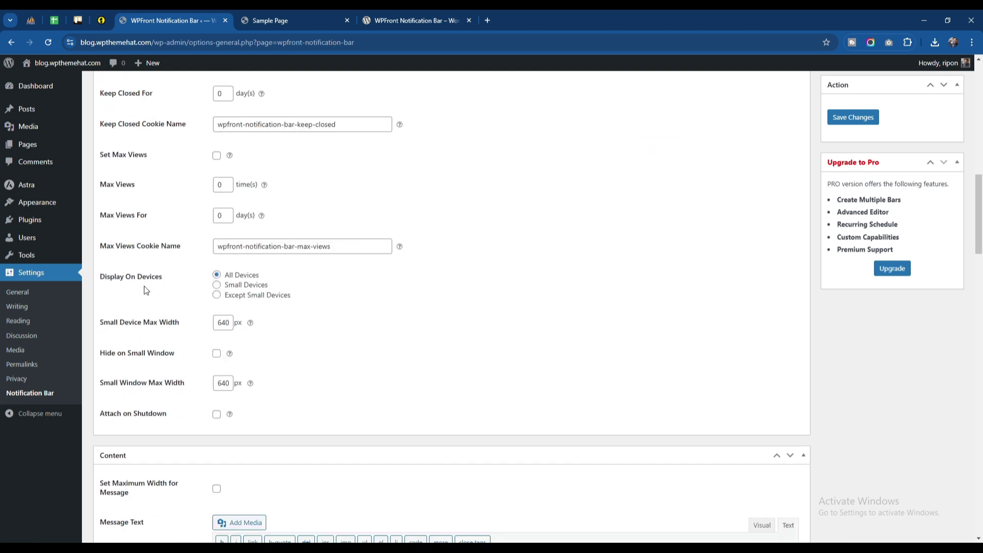
pyautogui.moveTo(104, 276); pyautogui.dragTo(171, 281)
pyautogui.click(170, 281)
pyautogui.scroll(-3, 194, 326)
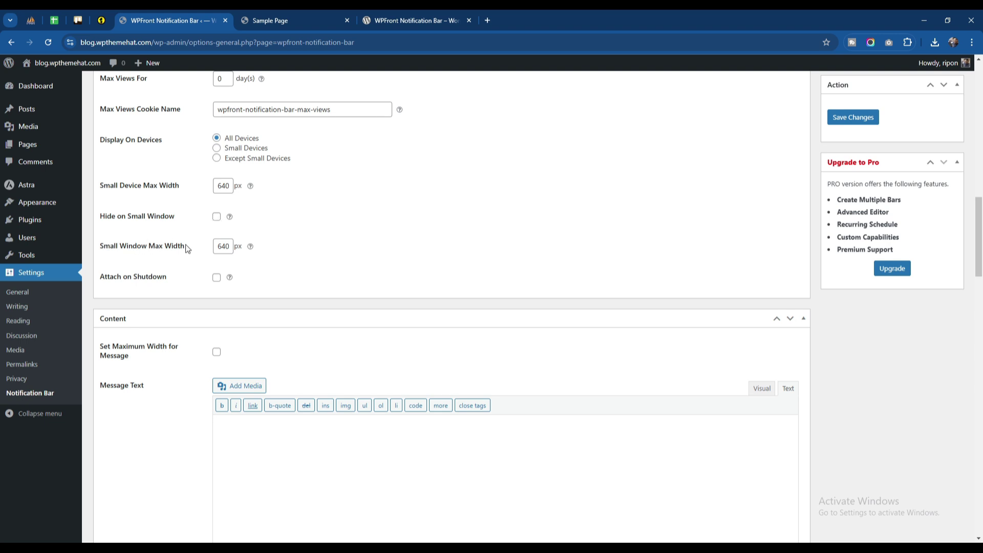
pyautogui.scroll(-3, 146, 278)
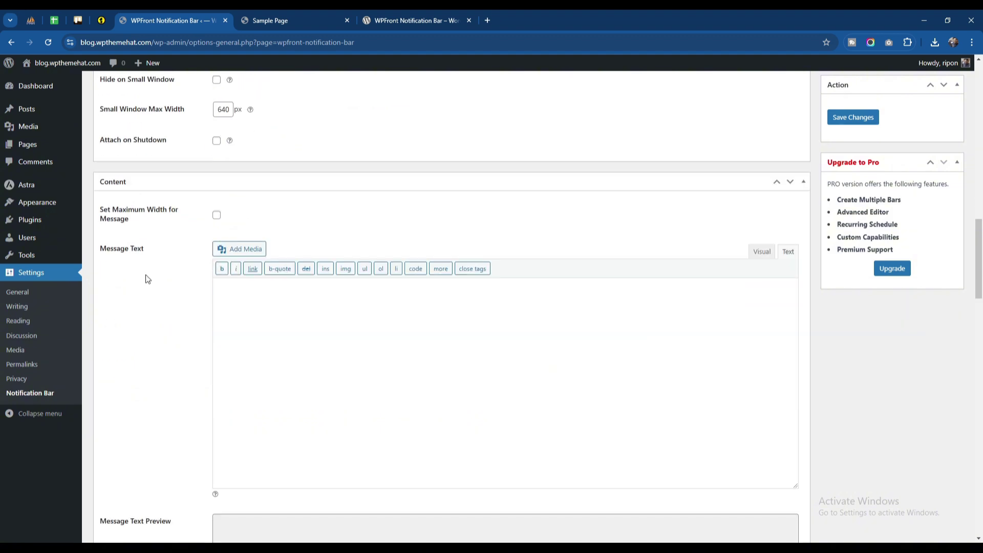
# Reopen the notification bar on the sample page and compare its message area with the Message Text setting
pyautogui.click(274, 22)
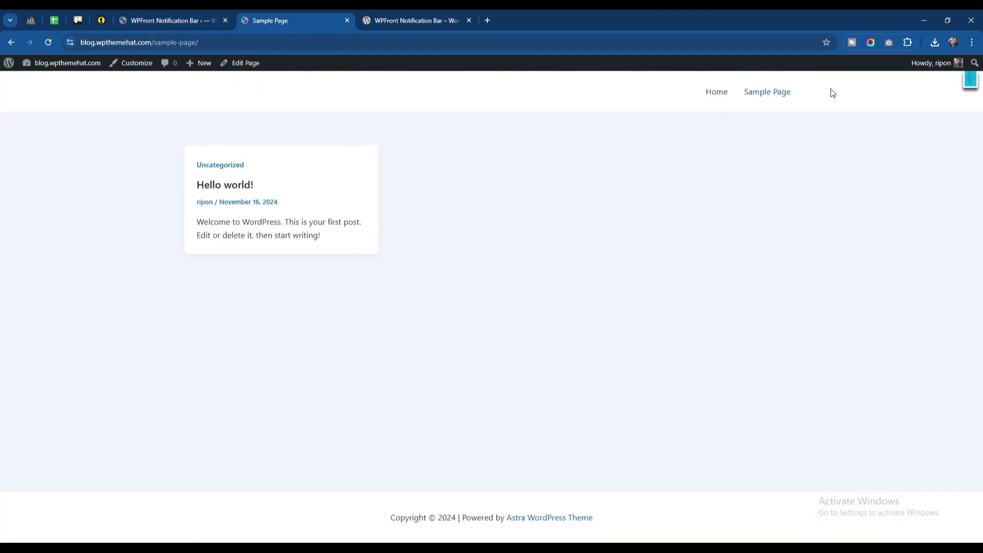
pyautogui.click(969, 83)
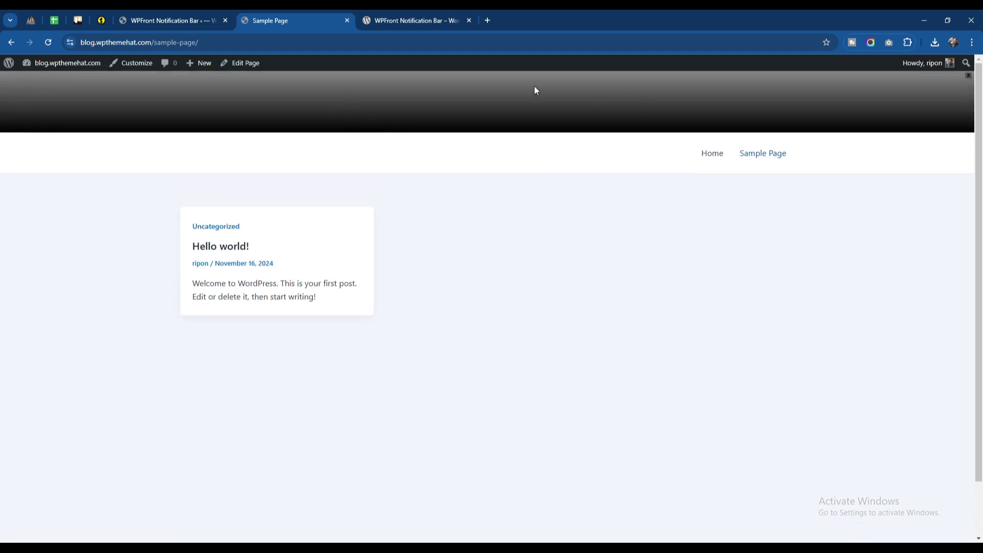
pyautogui.click(217, 17)
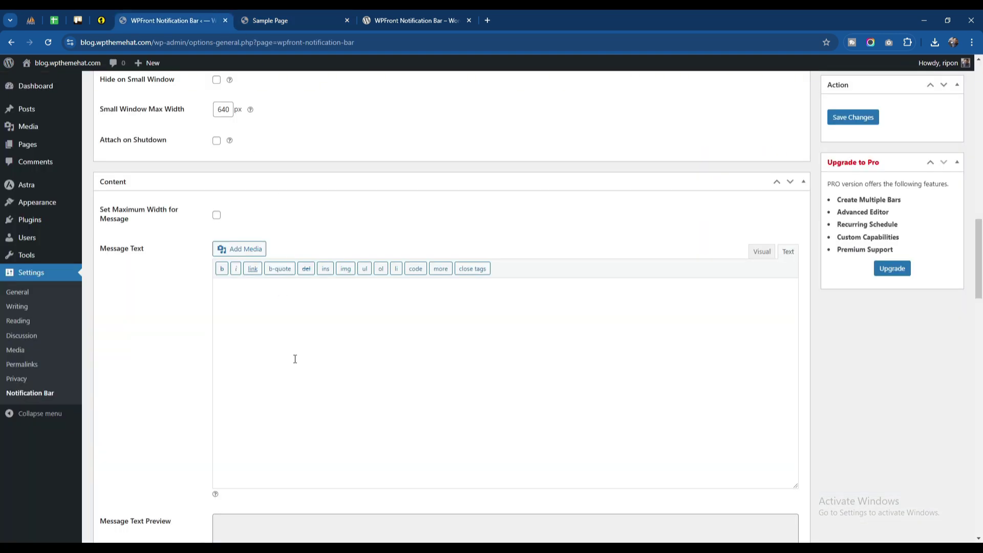
pyautogui.click(281, 16)
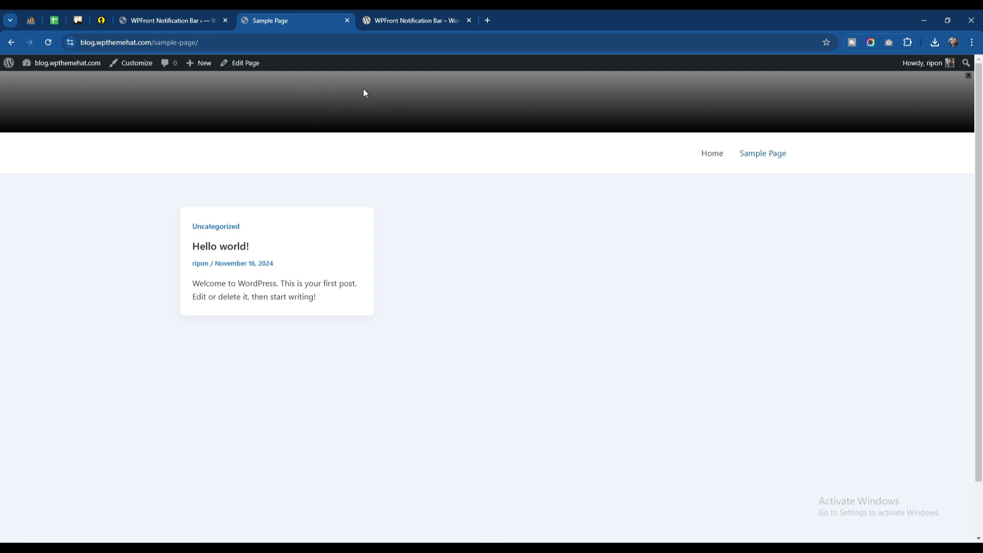
# Insert the Screenshot_1-removebg-preview.png image from the Media Library into the Message Text
pyautogui.click(164, 19)
pyautogui.click(245, 248)
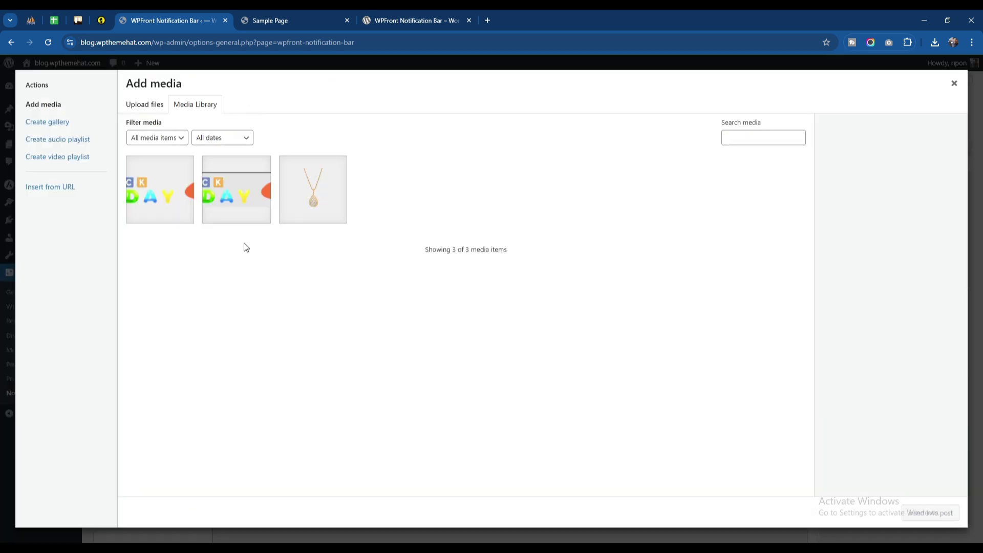
pyautogui.click(167, 210)
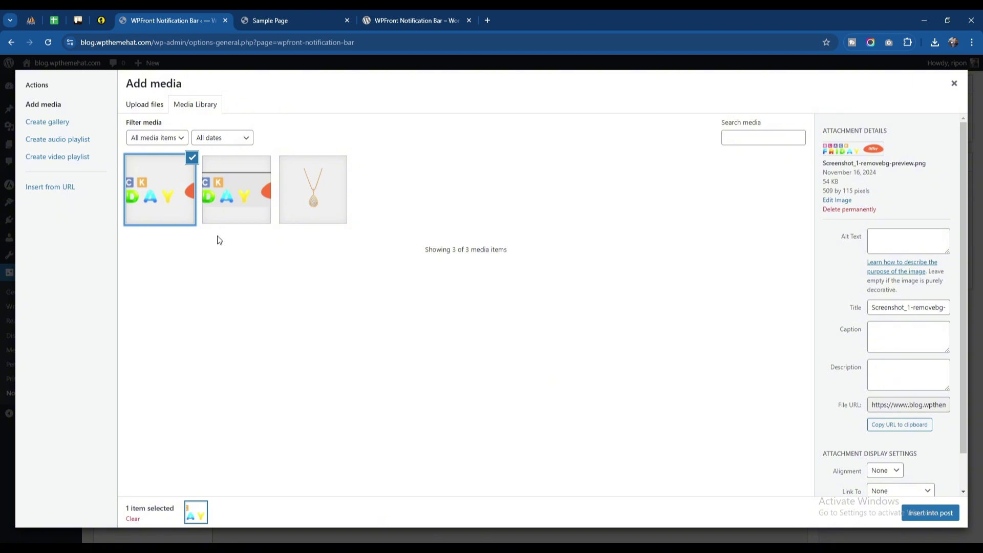
pyautogui.click(919, 512)
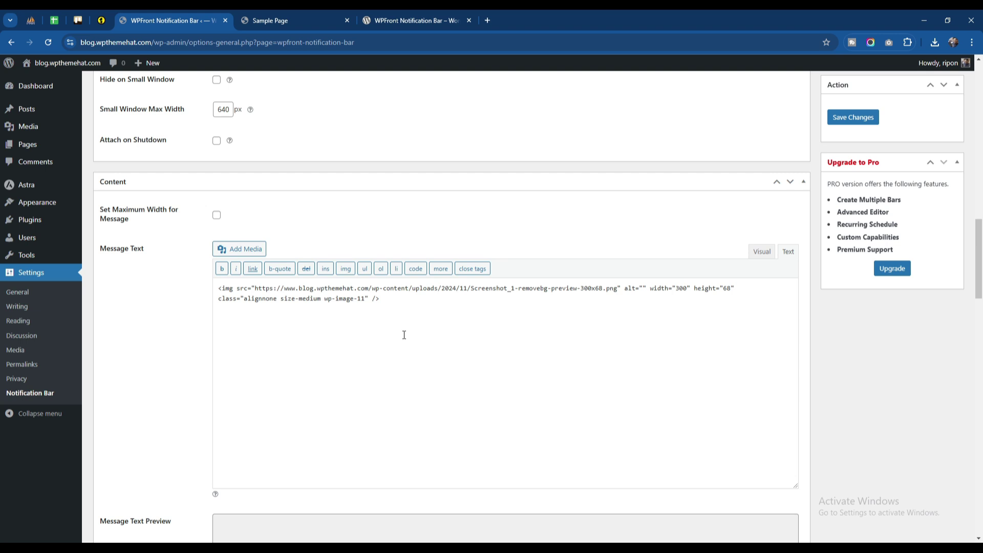
# Add the text "Hurry Up Sale is Going On" after the image in the Message Text and save the settings
pyautogui.write('urry Yop')
pyautogui.press('BackSpace')
pyautogui.press('BackSpace')
pyautogui.write('Up')
pyautogui.write(' Sale O')
pyautogui.write('s Going On')
pyautogui.click(853, 120)
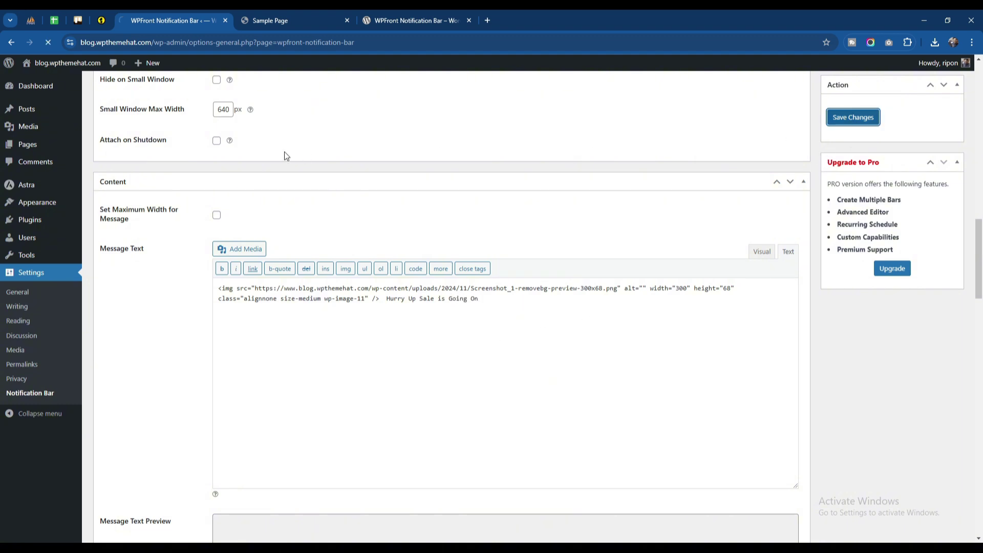
# Reload the sample page to check the image and message text in the notification bar
pyautogui.click(267, 18)
pyautogui.click(49, 43)
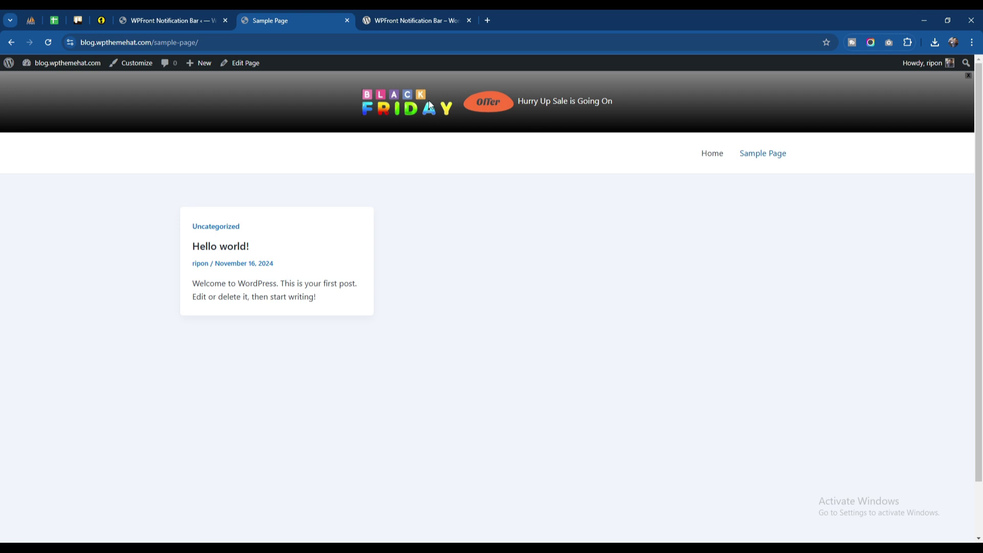
pyautogui.moveTo(445, 106)
pyautogui.mouseDown()
pyautogui.moveTo(455, 102)
pyautogui.moveTo(446, 112)
pyautogui.mouseUp()
pyautogui.moveTo(517, 101); pyautogui.dragTo(624, 106)
pyautogui.click(623, 106)
# Add an exclamation mark to the end of the Message Text and look at the bar on the sample page
pyautogui.click(174, 21)
pyautogui.scroll(-20, 321, 310)
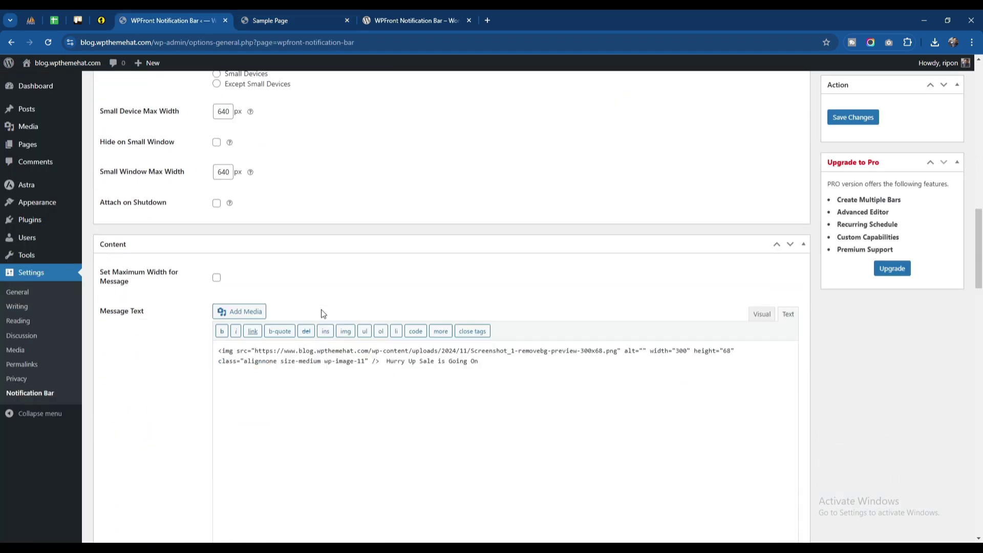
pyautogui.click(494, 173)
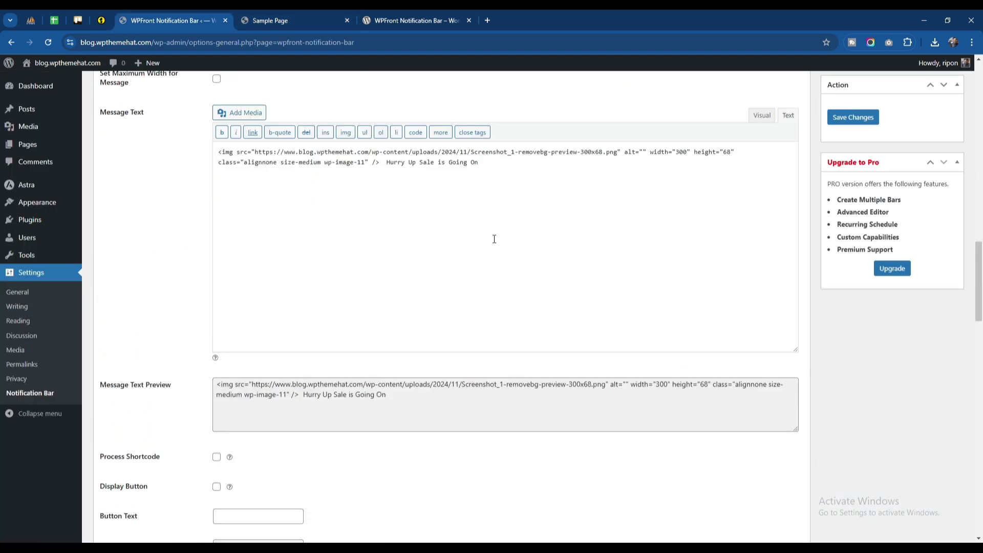
pyautogui.write('!')
pyautogui.click(322, 21)
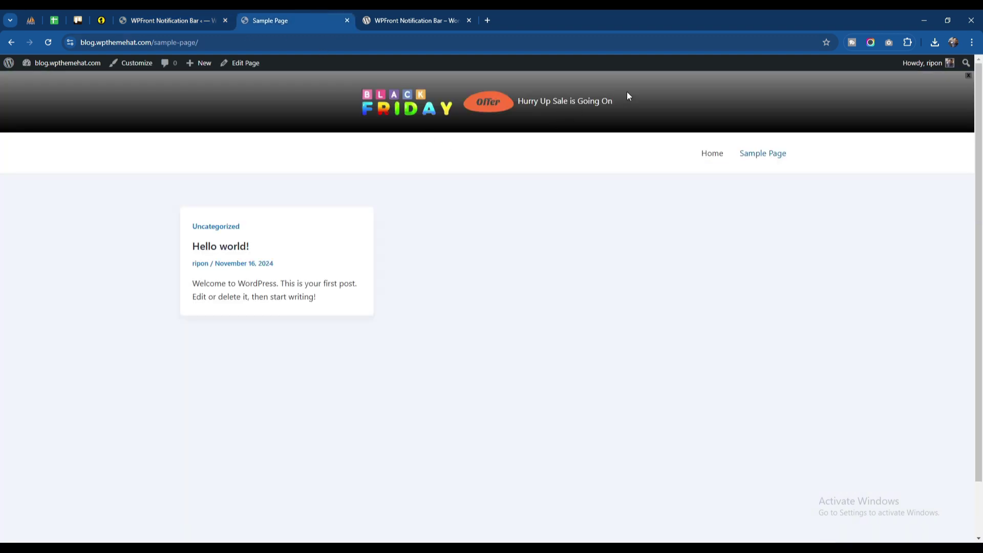
# Enable Display Button for the notification bar and set the Button Text to "Our Offer"
pyautogui.click(172, 17)
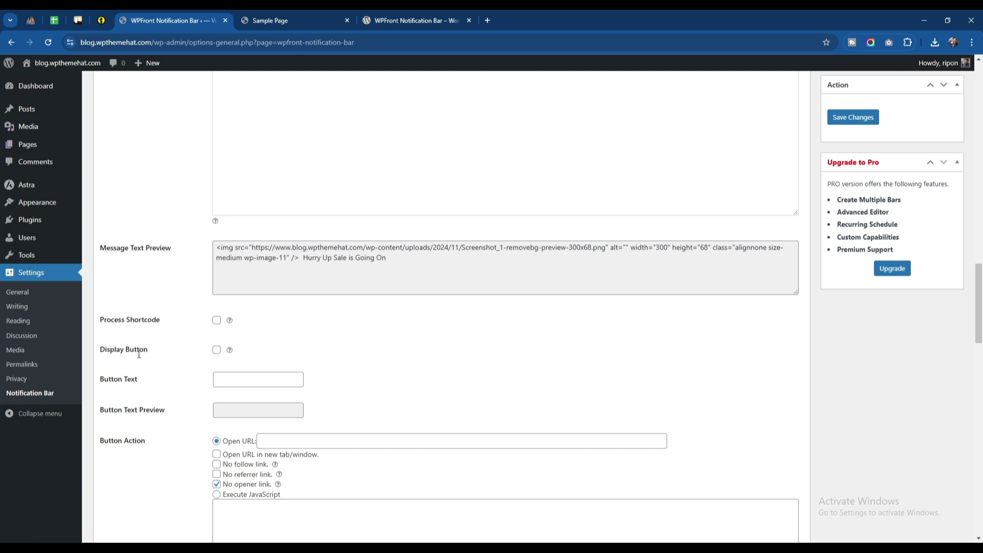
pyautogui.click(221, 353)
pyautogui.click(228, 380)
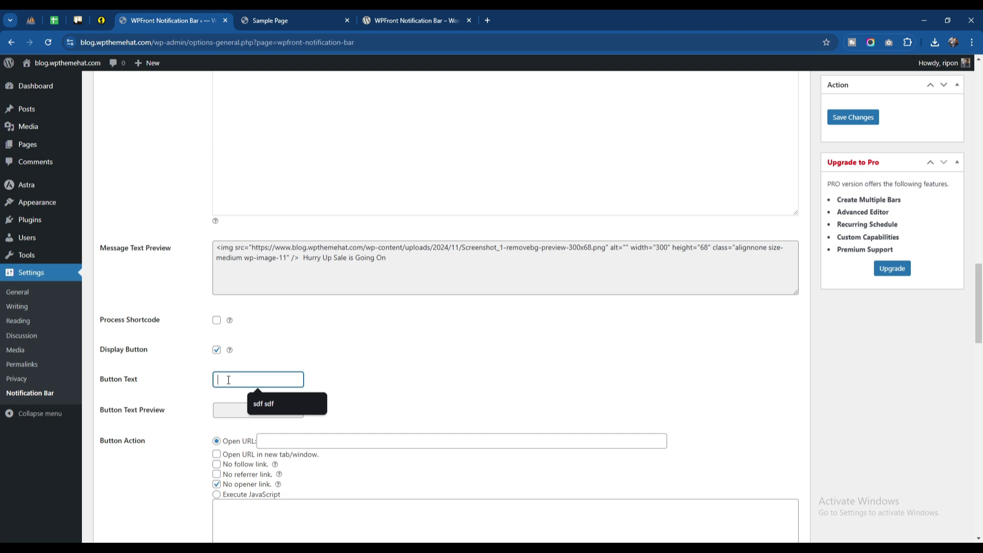
pyautogui.write('Out')
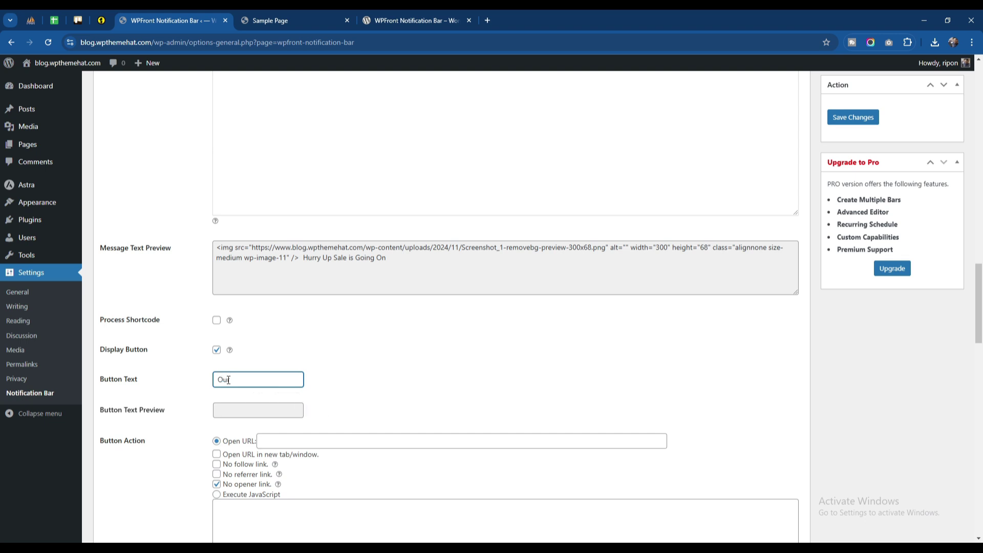
pyautogui.write(' Offer')
pyautogui.click(233, 409)
pyautogui.click(312, 436)
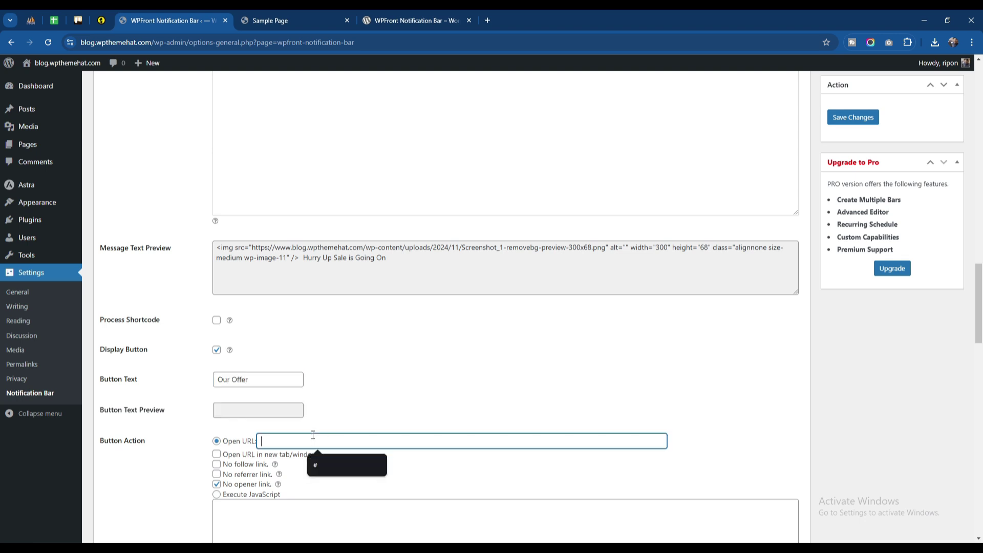
pyautogui.scroll(-3, 313, 435)
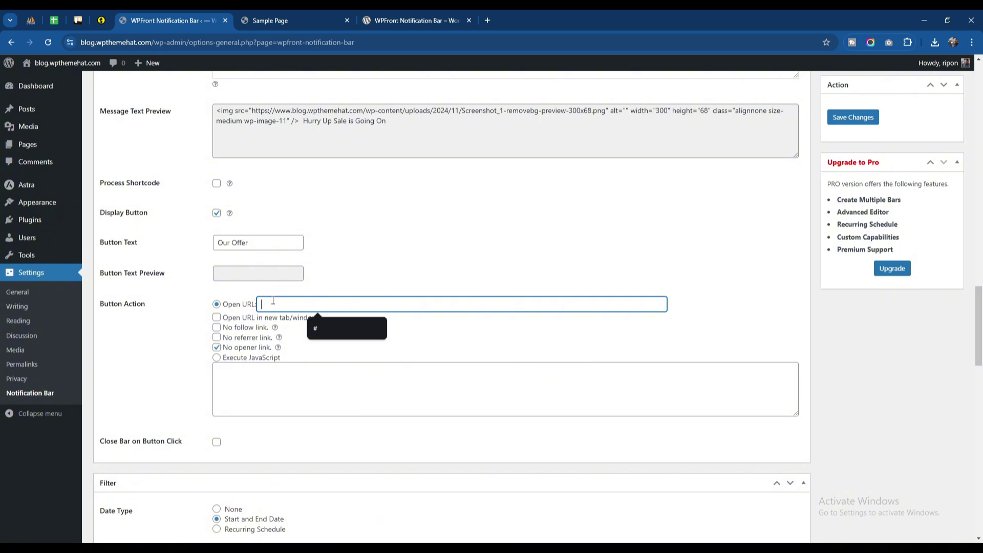
pyautogui.click(272, 21)
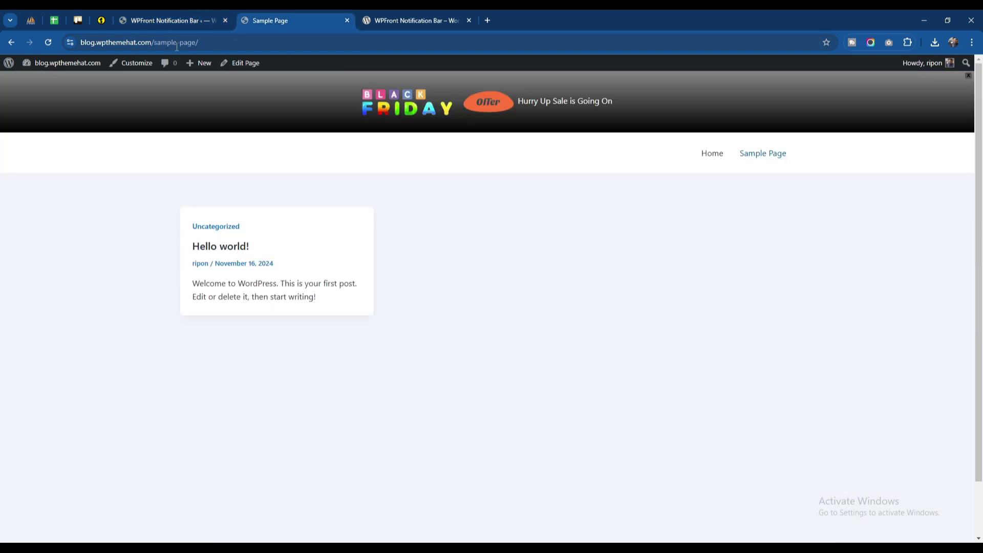
pyautogui.click(150, 43)
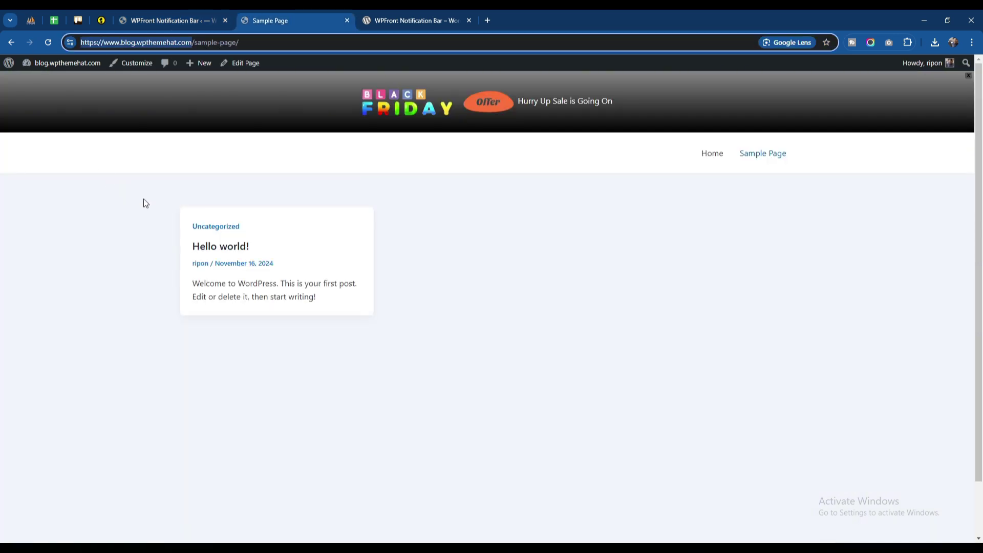
pyautogui.click(203, 10)
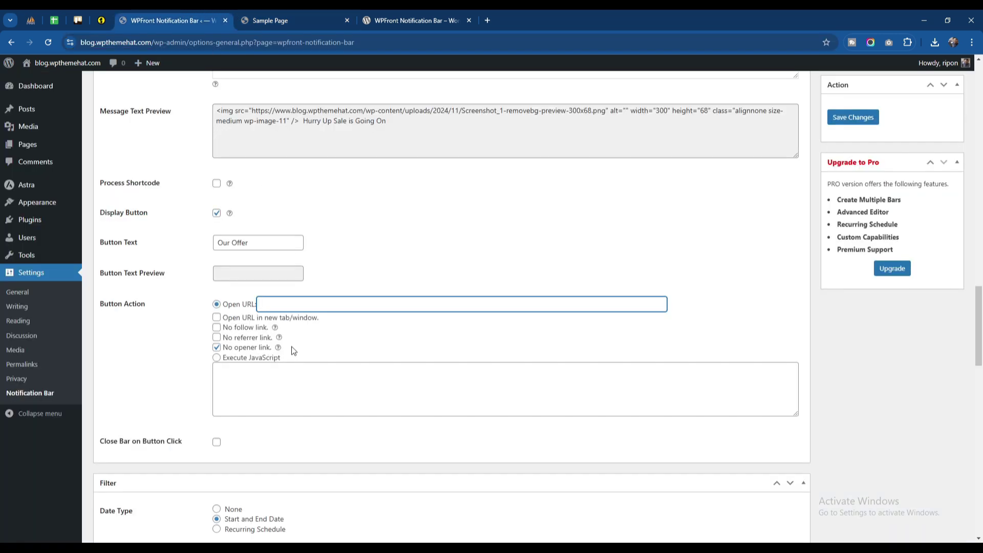
pyautogui.write('https://www.blog.wpthemehat.com/')
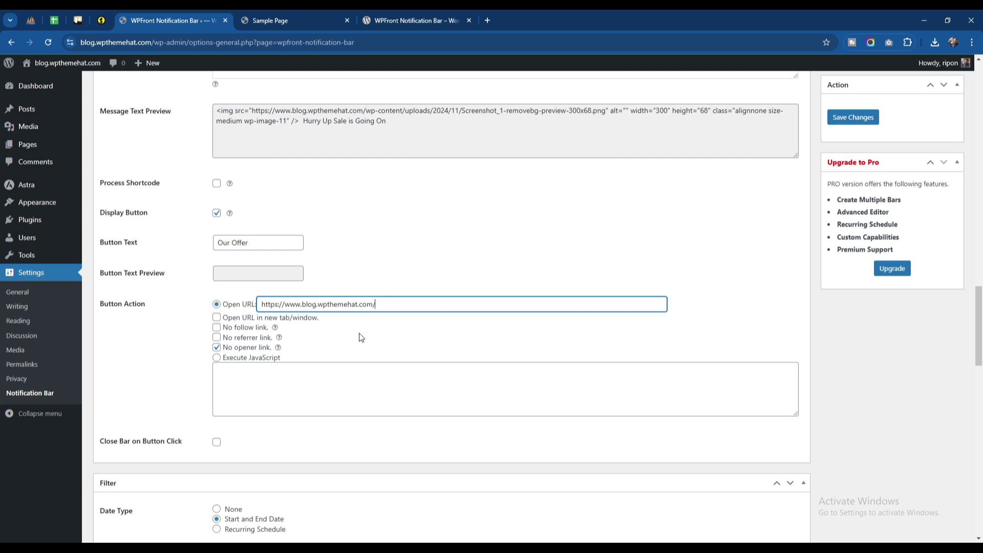
pyautogui.write('pricing-plan')
pyautogui.click(393, 275)
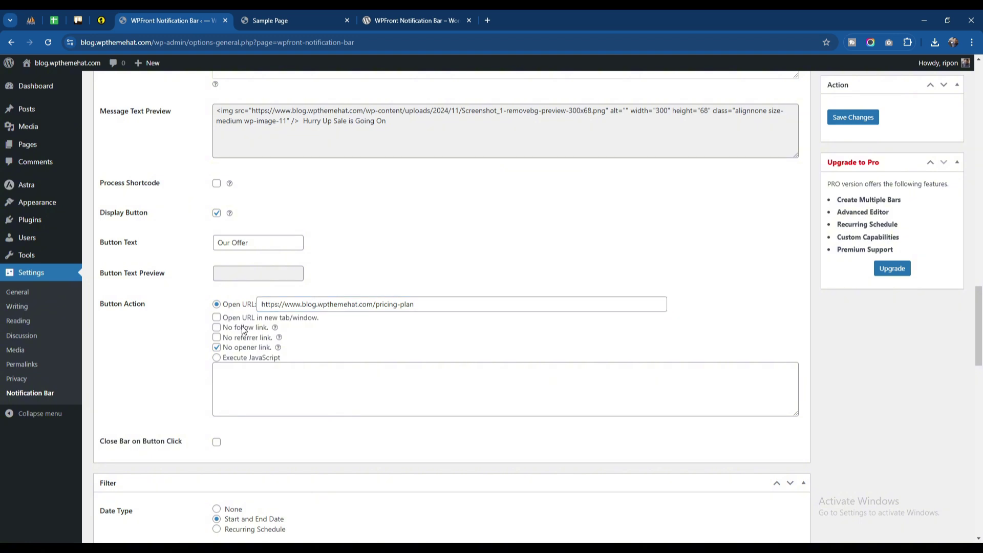
pyautogui.click(216, 318)
pyautogui.click(866, 121)
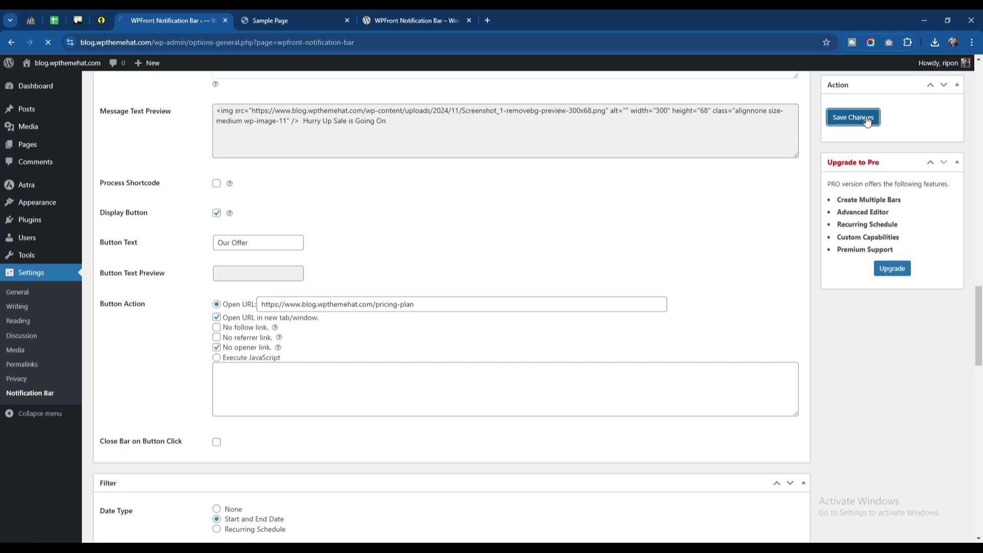
# Reload the sample page to check the message text and the offer button in the notification bar
pyautogui.click(277, 21)
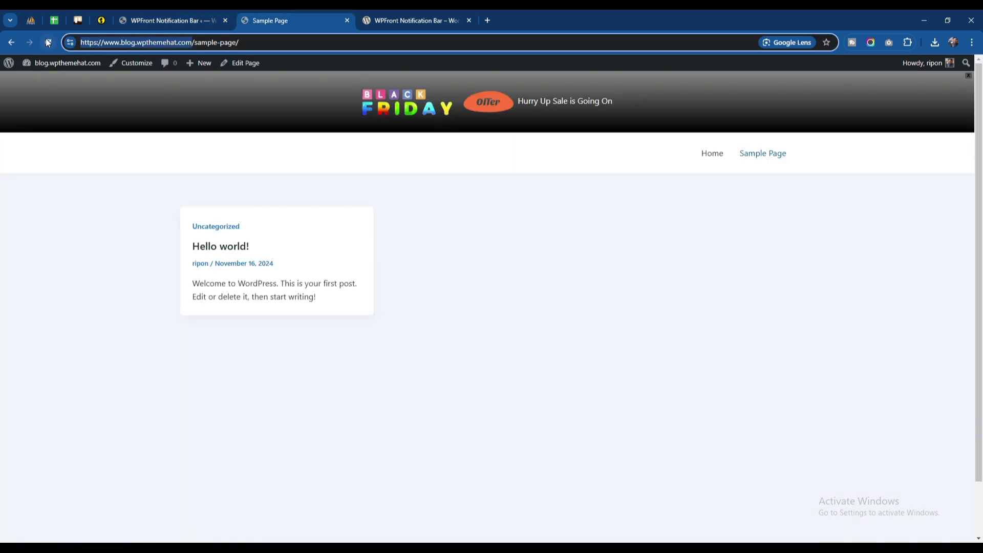
pyautogui.press('Return')
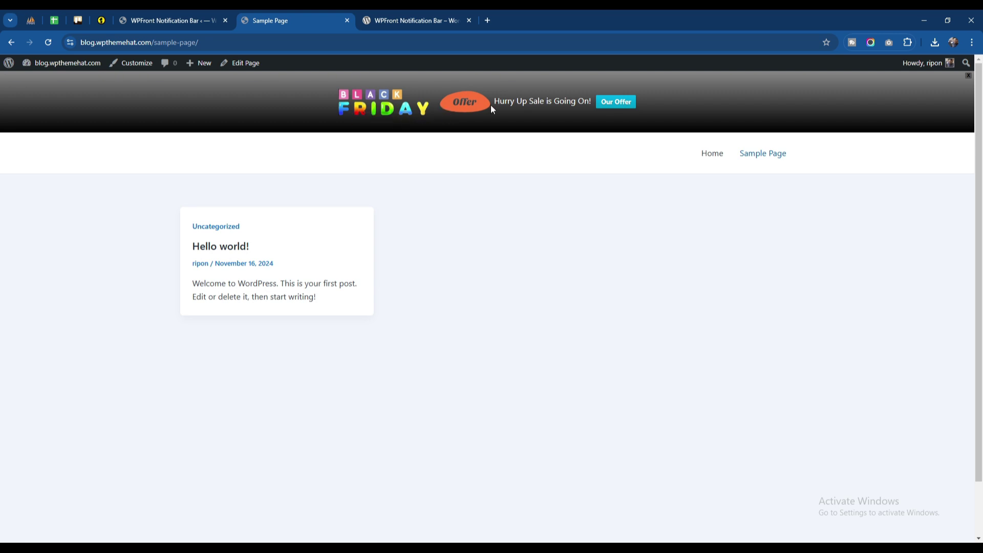
pyautogui.moveTo(496, 101); pyautogui.dragTo(592, 101)
pyautogui.click(593, 102)
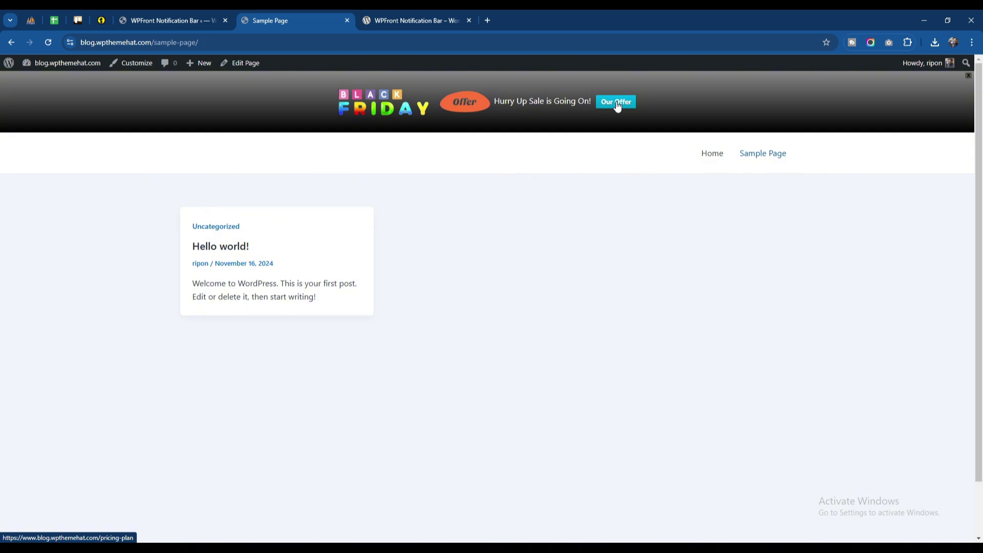
# Test the "Our Offer" button in the notification bar on the sample page and close the page it opens
pyautogui.click(616, 103)
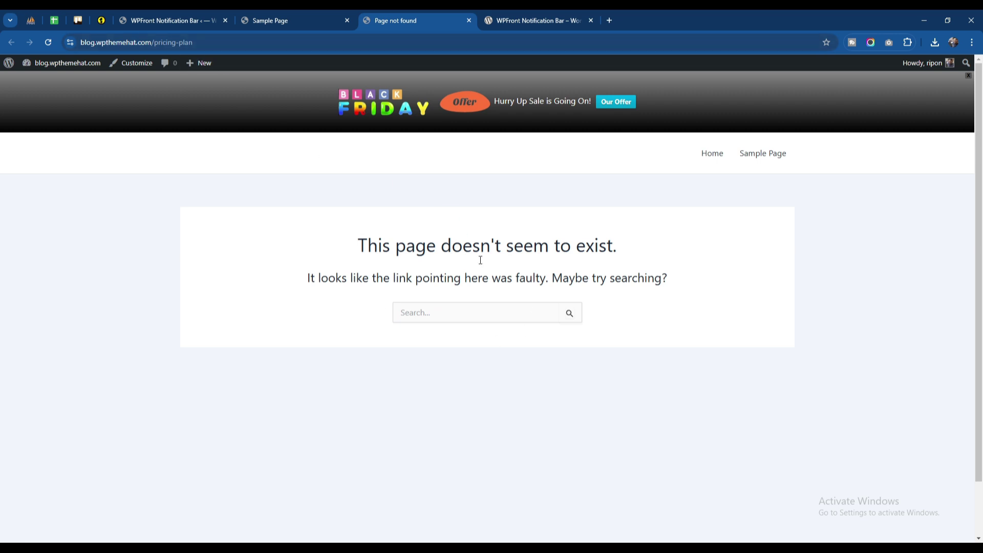
pyautogui.scroll(-1, 439, 321)
pyautogui.scroll(1, 438, 316)
pyautogui.click(468, 20)
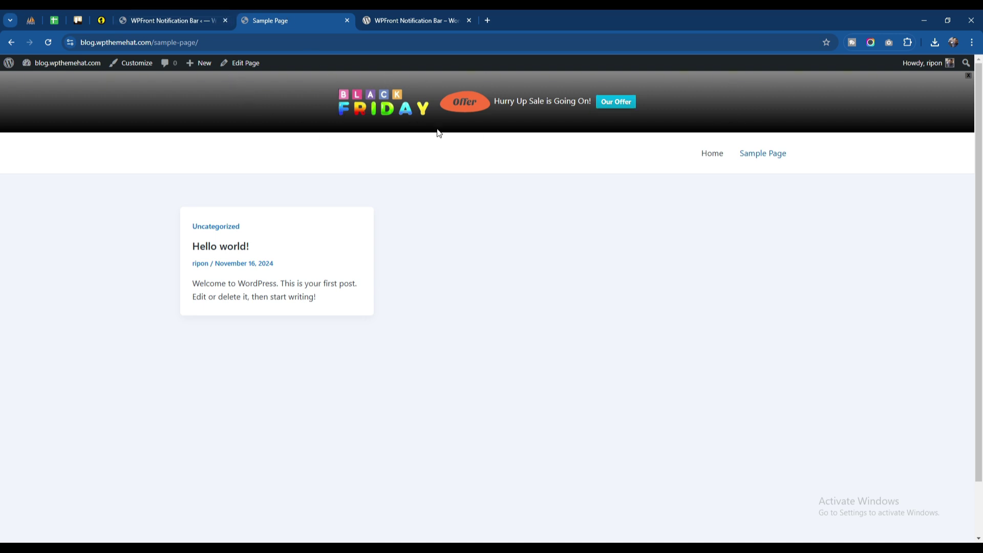
# Set the notification bar's start date to 2024/11/14 in the Filter settings
pyautogui.click(213, 21)
pyautogui.scroll(-20, 242, 300)
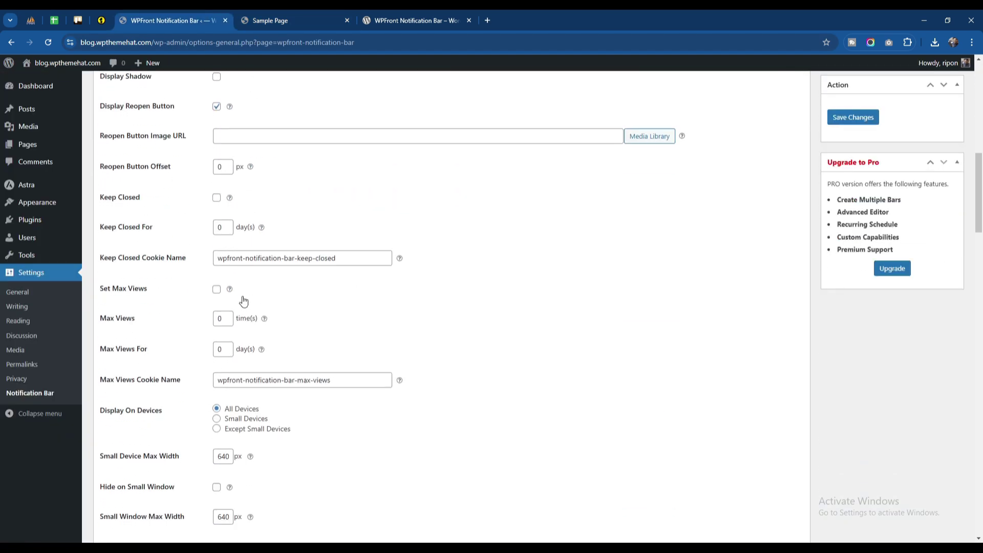
pyautogui.scroll(-8, 243, 301)
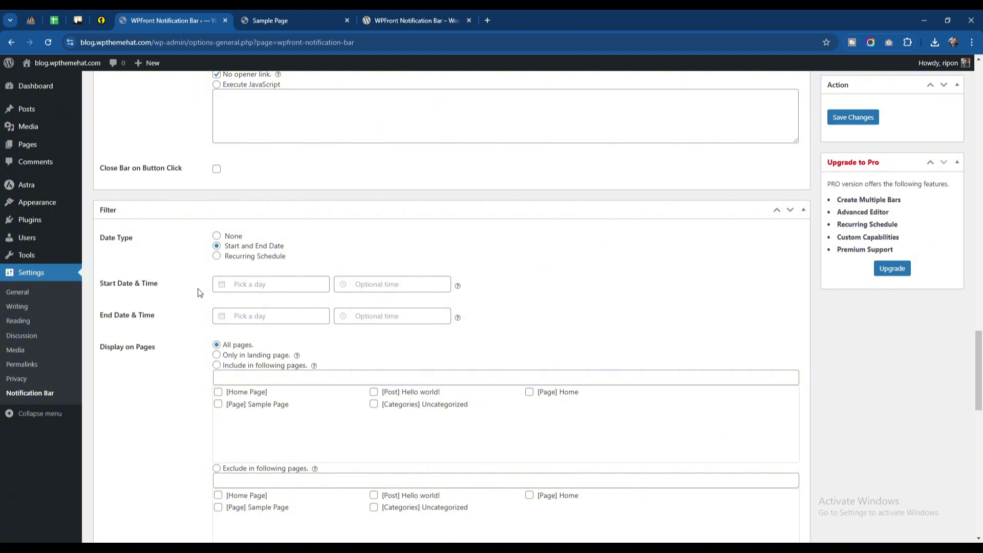
pyautogui.scroll(-3, 220, 286)
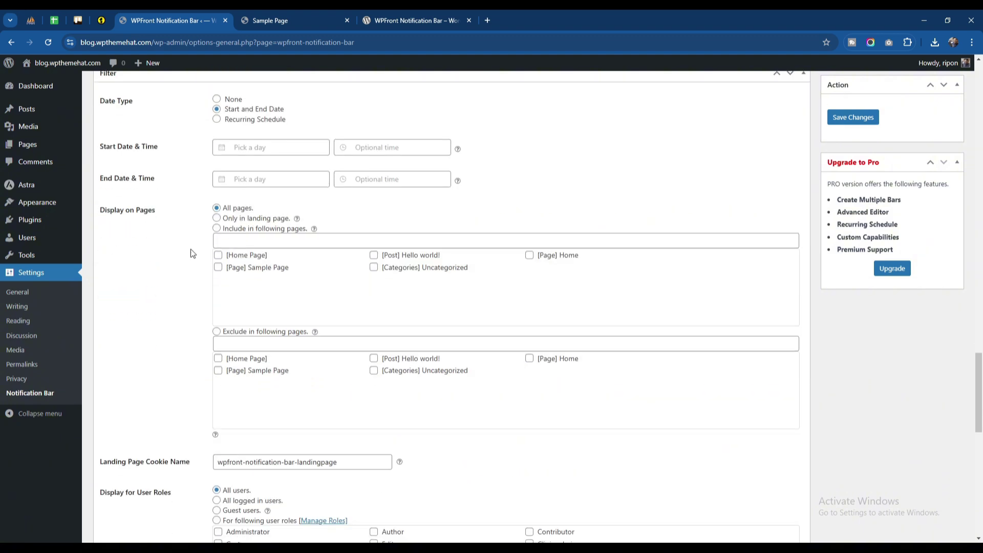
pyautogui.scroll(3, 190, 253)
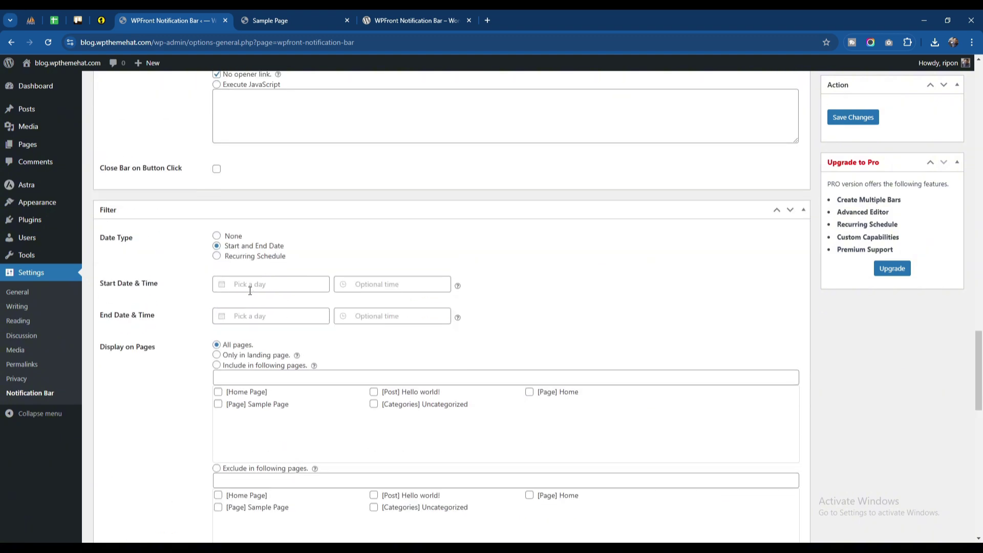
pyautogui.click(279, 20)
pyautogui.click(192, 15)
pyautogui.click(255, 284)
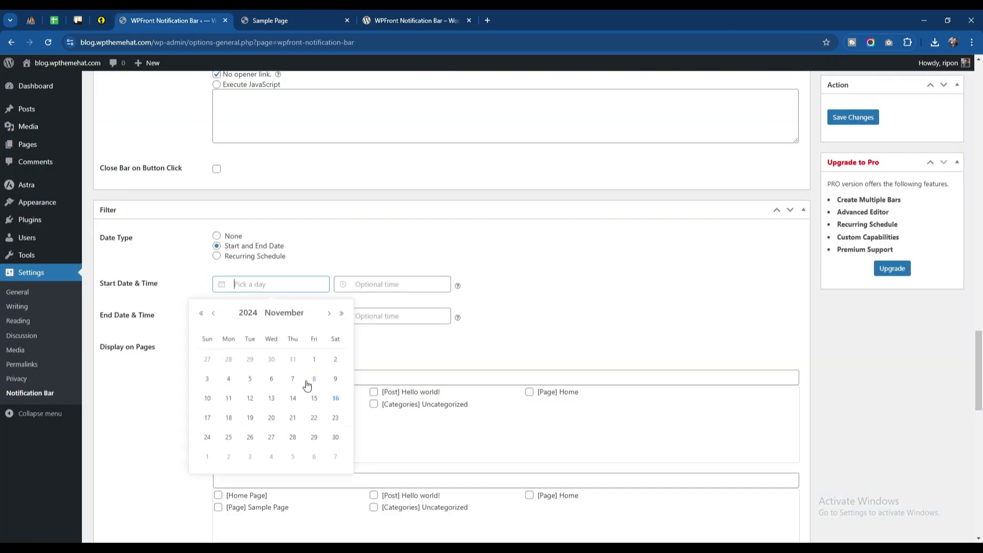
pyautogui.click(292, 398)
# Set the notification bar's end date to 2024/11/30
pyautogui.click(268, 321)
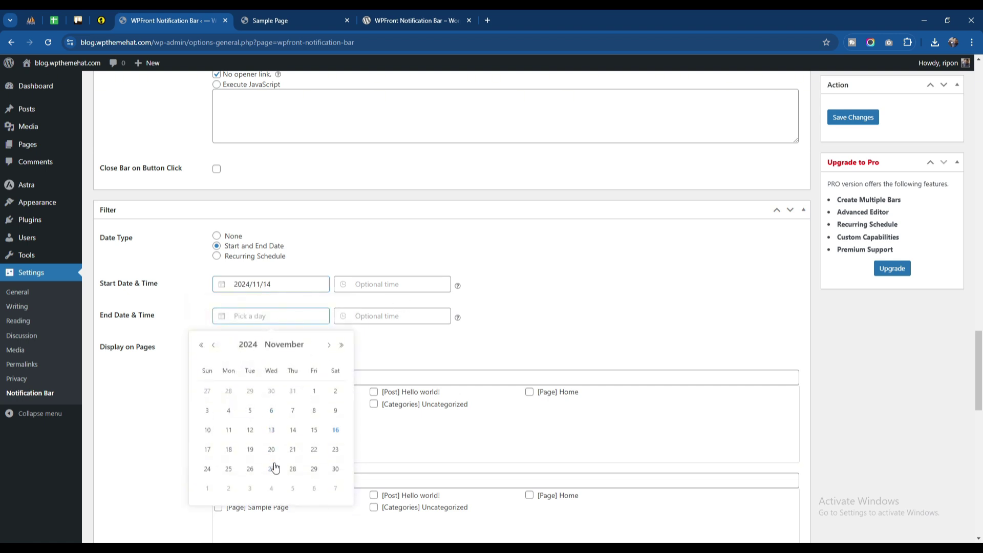
pyautogui.click(336, 468)
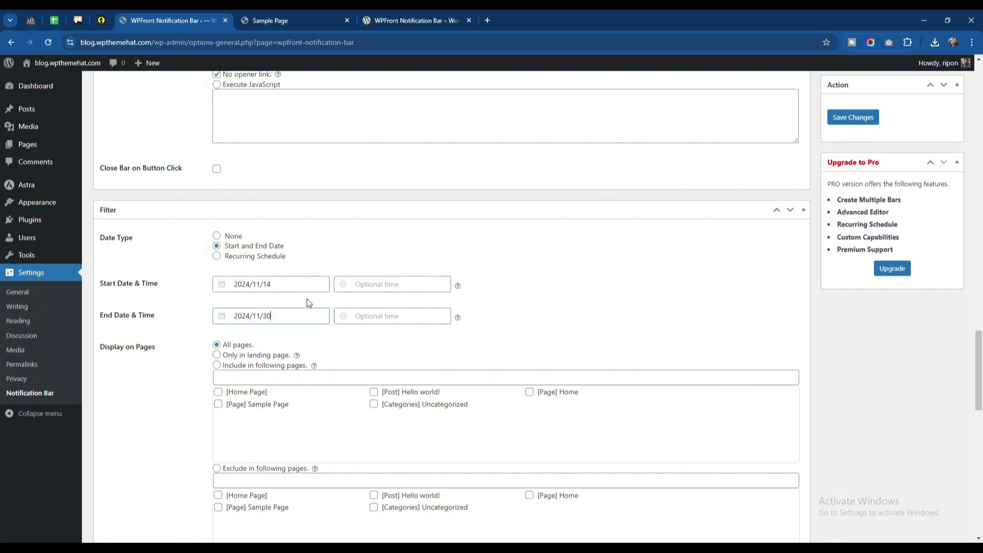
pyautogui.click(290, 19)
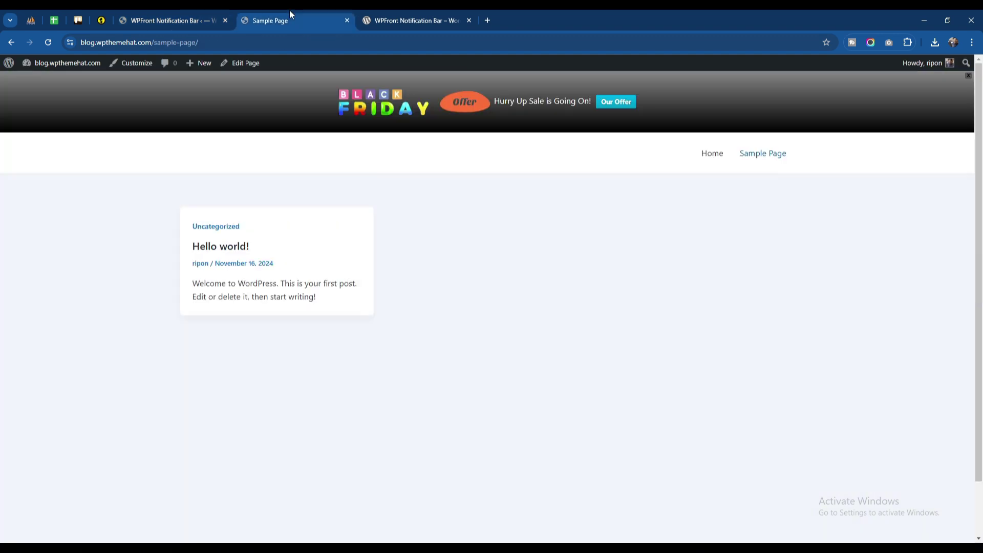
pyautogui.click(159, 20)
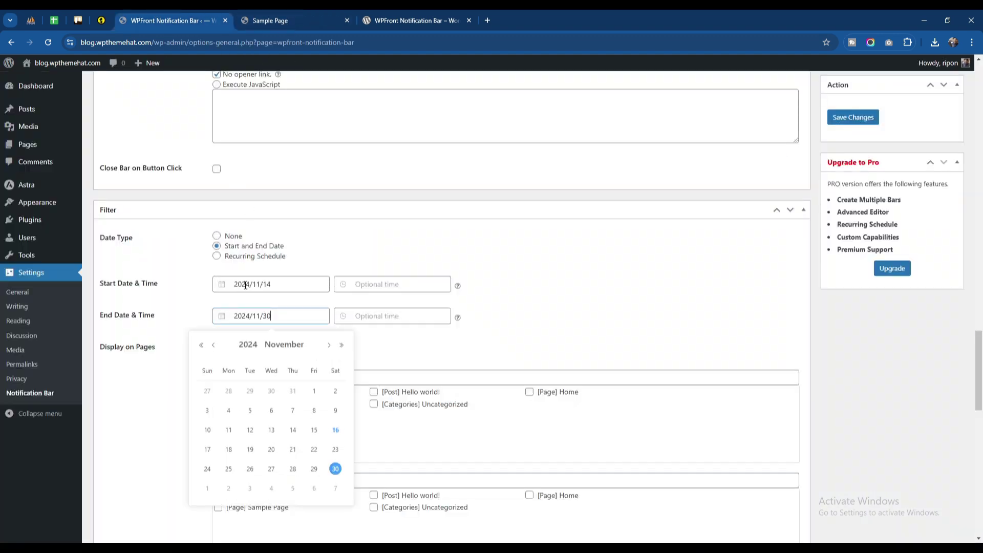
pyautogui.click(178, 316)
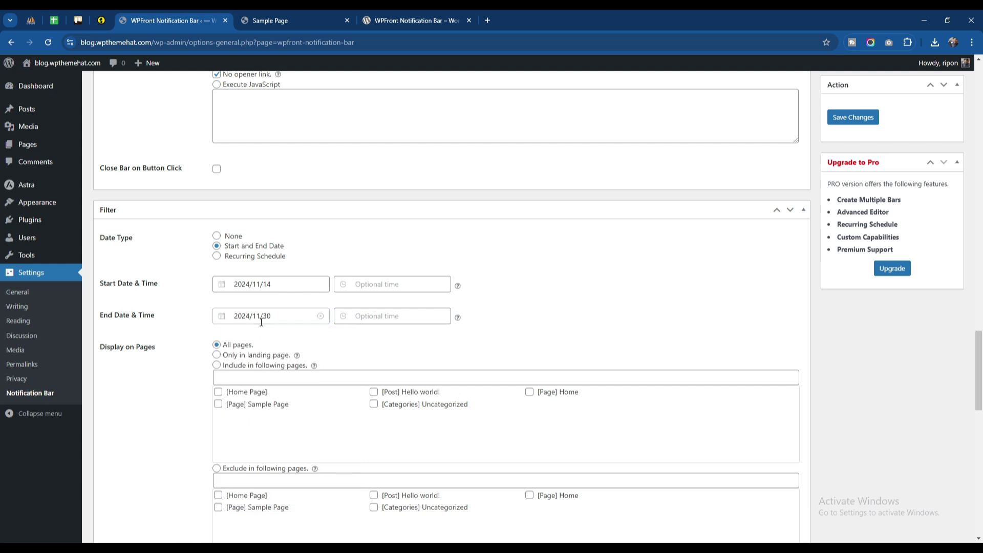
# Exclude the "Hello world!" post from the pages that display the notification bar and save the settings
pyautogui.scroll(-3, 240, 312)
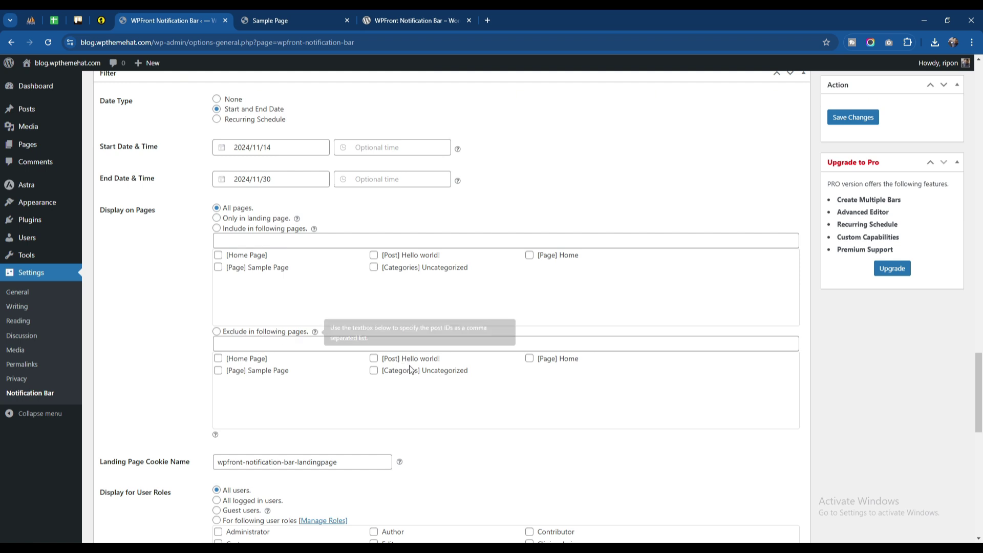
pyautogui.click(217, 332)
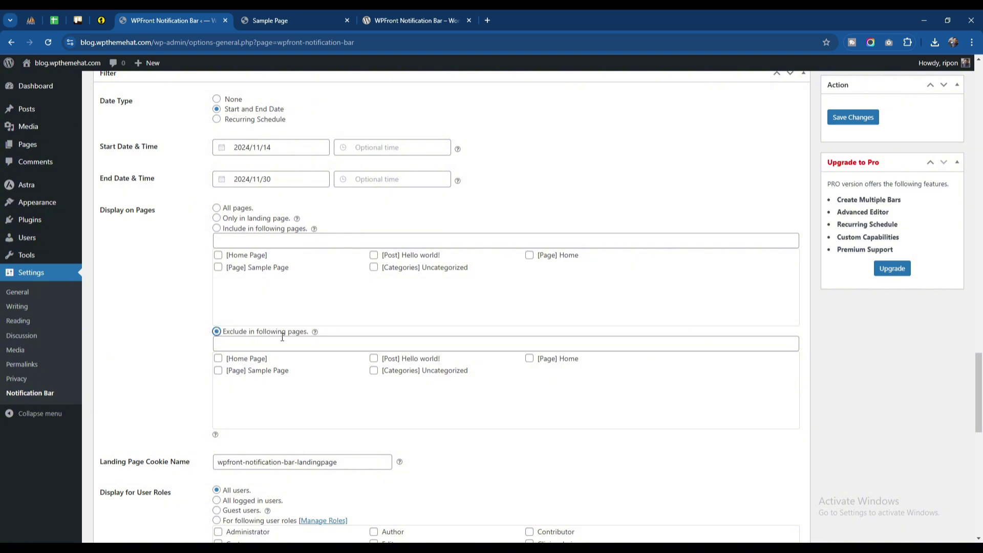
pyautogui.click(374, 358)
pyautogui.click(847, 121)
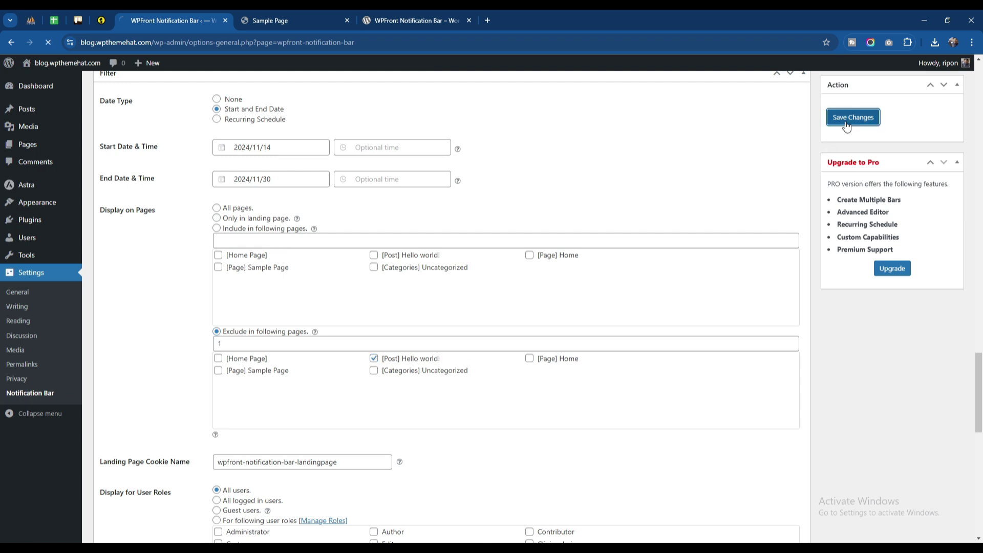
# Open the "Hello world!" post from the list of all posts in a new tab, placed after the sample page
pyautogui.moveTo(35, 109)
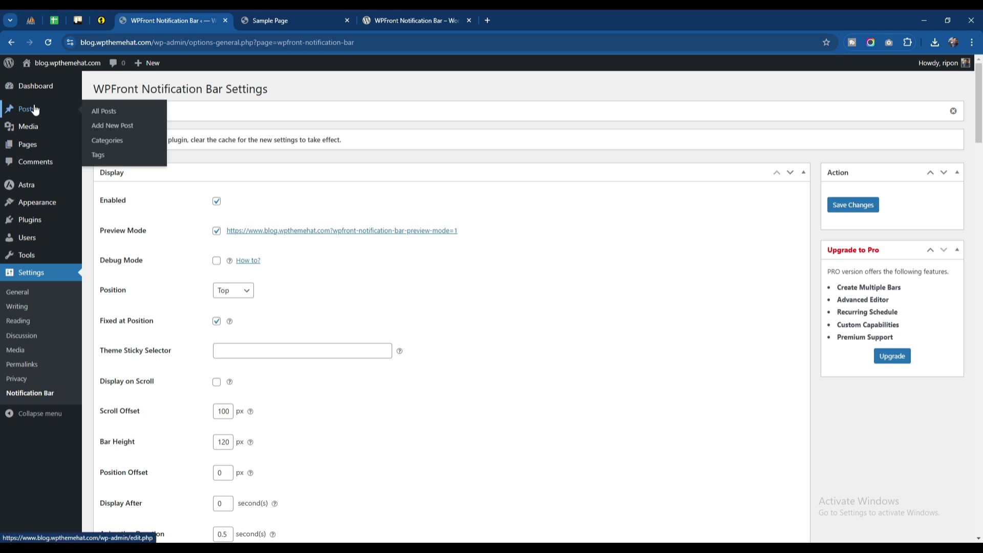
pyautogui.middleClick(100, 110)
pyautogui.click(268, 21)
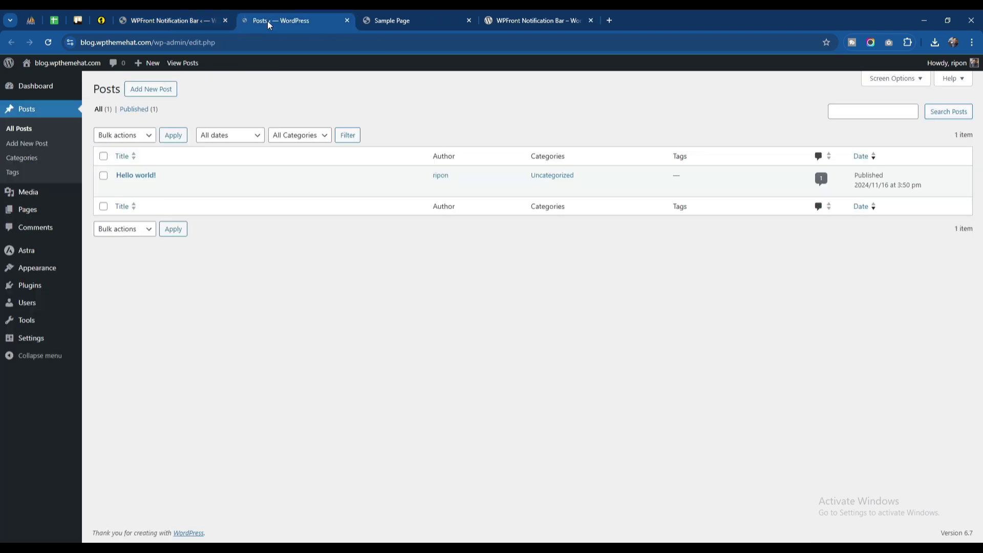
pyautogui.rightClick(198, 190)
pyautogui.click(225, 197)
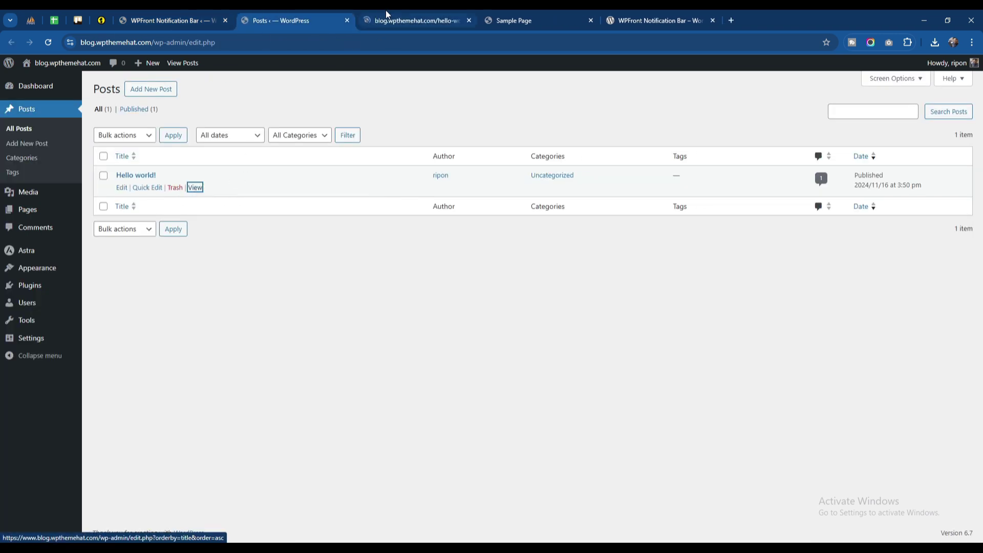
pyautogui.moveTo(387, 18); pyautogui.dragTo(507, 26)
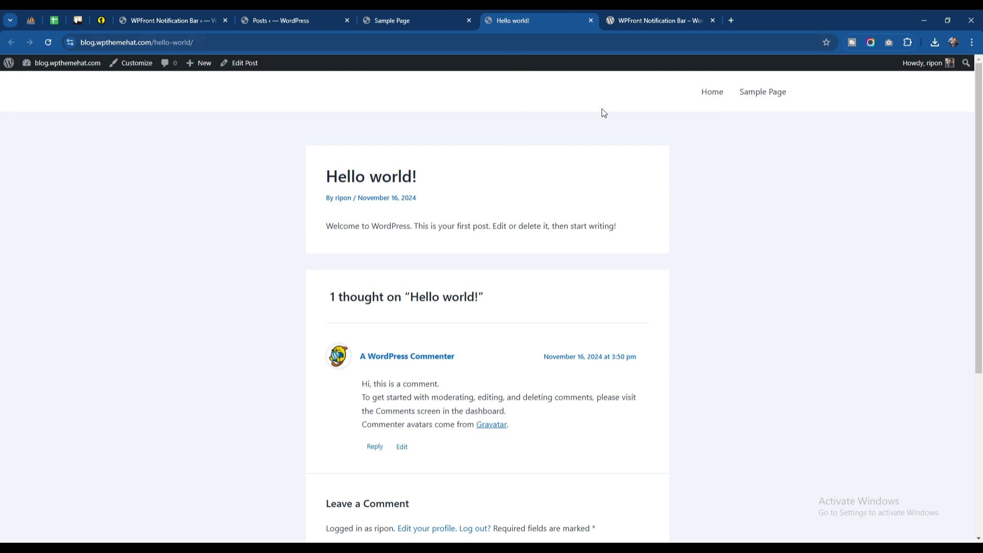
# Reload the sample page and compare it with the "Hello world!" post to check the notification bar's exclusion
pyautogui.click(419, 18)
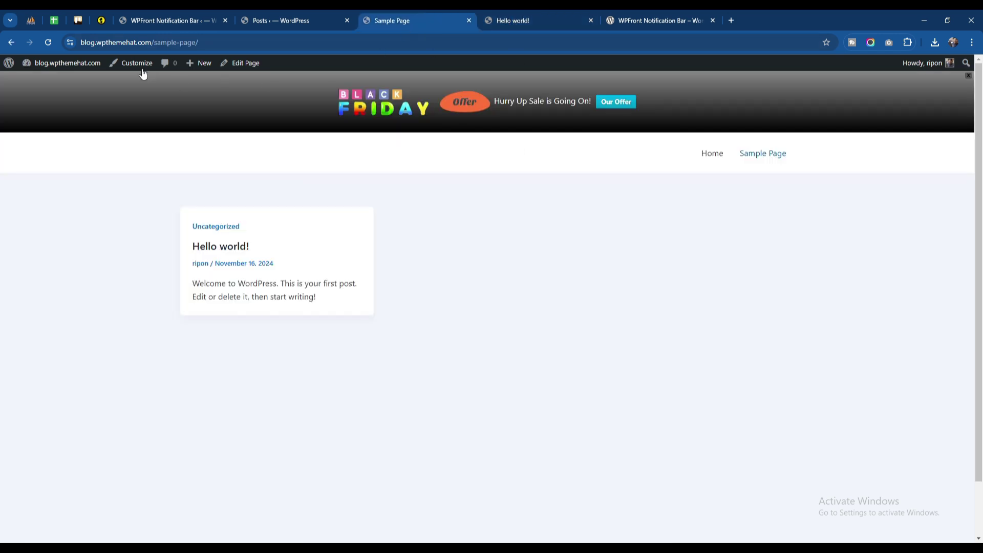
pyautogui.click(50, 43)
pyautogui.click(514, 20)
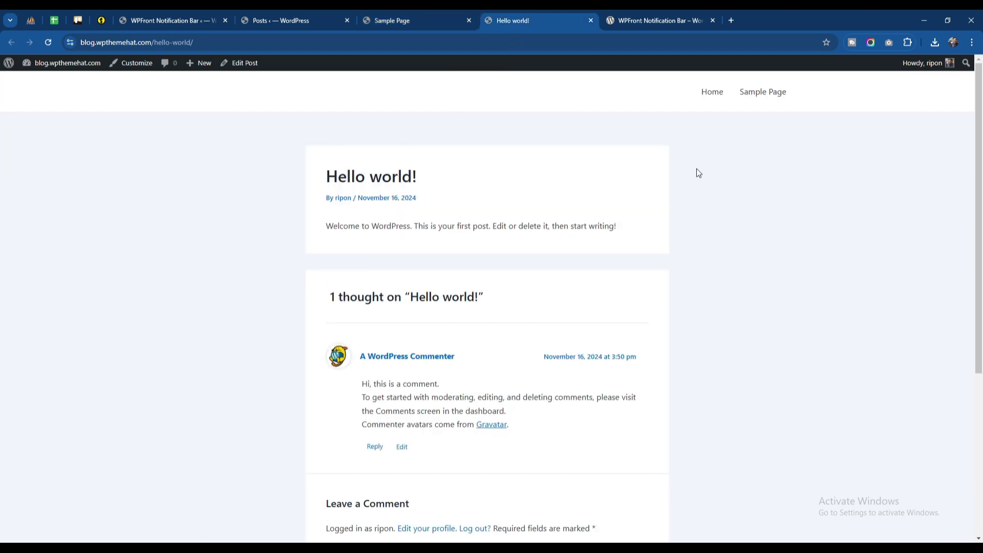
pyautogui.scroll(-5, 674, 213)
pyautogui.scroll(5, 674, 220)
# Close the posts list and the "Hello world!" post
pyautogui.click(304, 10)
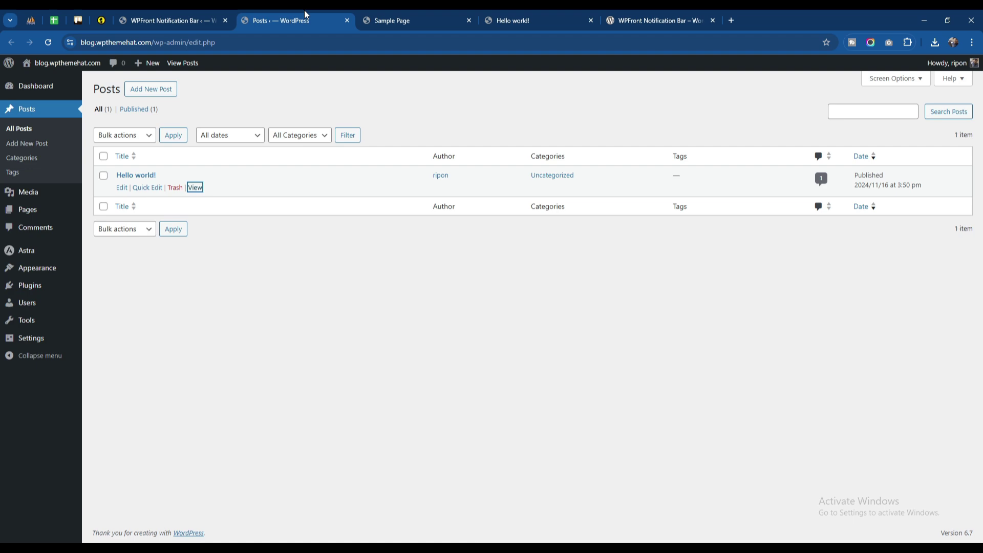
pyautogui.hotkey('ctrl', 'Tab')
pyautogui.click(346, 21)
pyautogui.click(460, 21)
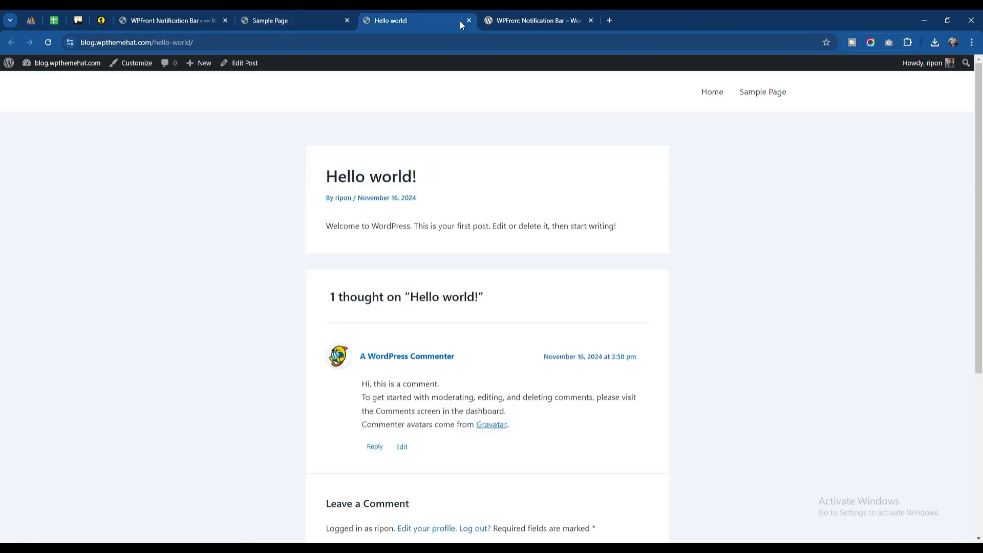
pyautogui.click(468, 20)
# Set both Bar Color values of the notification bar to purple #800080 in the Color settings
pyautogui.click(194, 21)
pyautogui.scroll(-15, 322, 289)
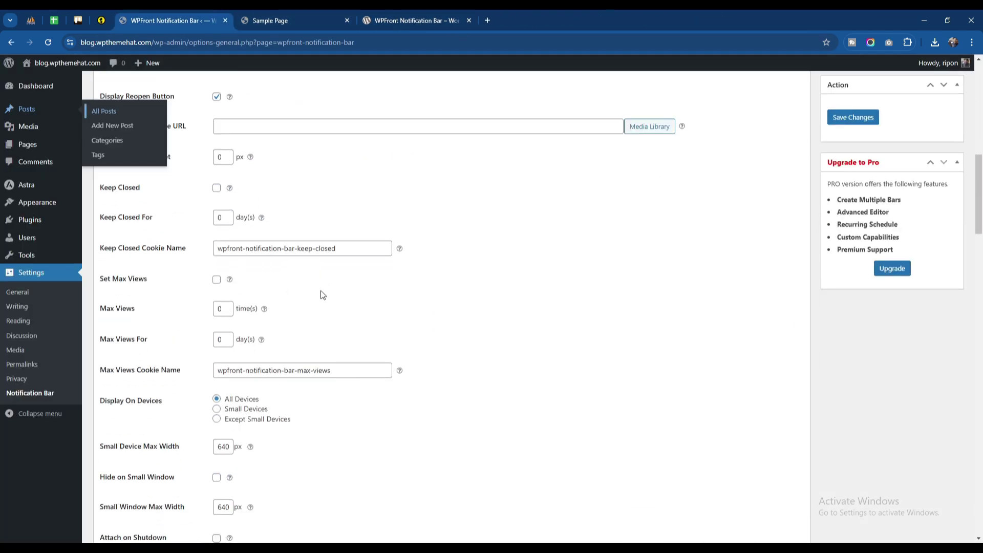
pyautogui.scroll(-10, 297, 328)
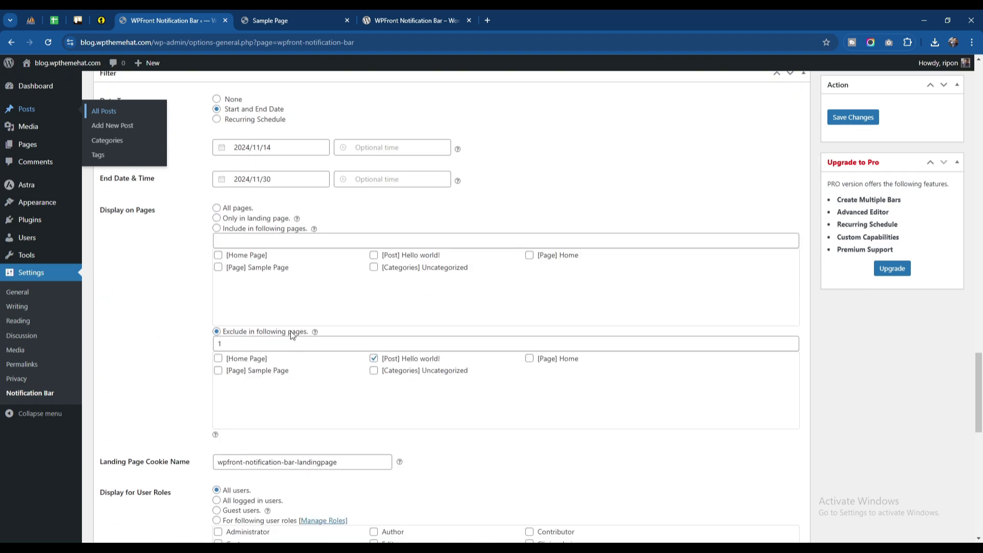
pyautogui.scroll(-5, 284, 318)
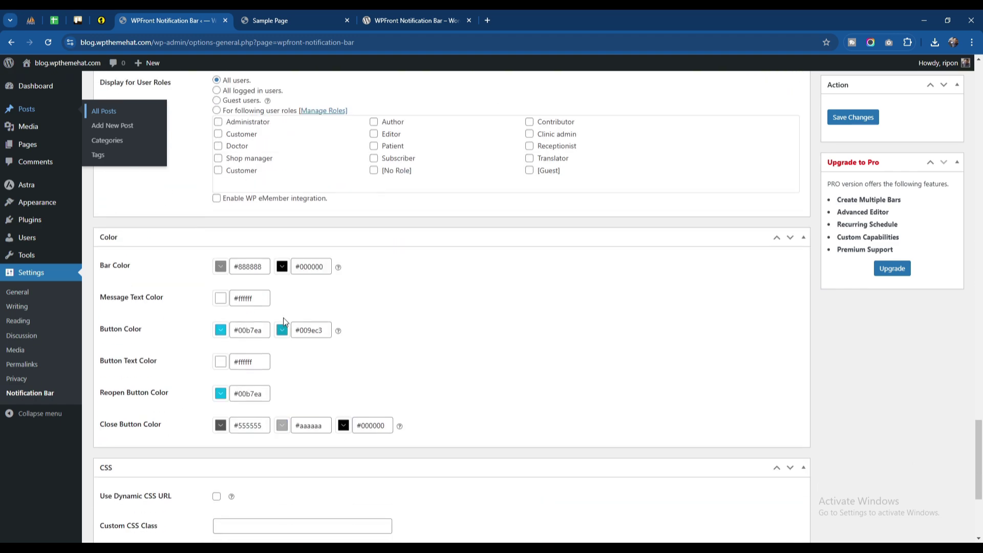
pyautogui.click(221, 266)
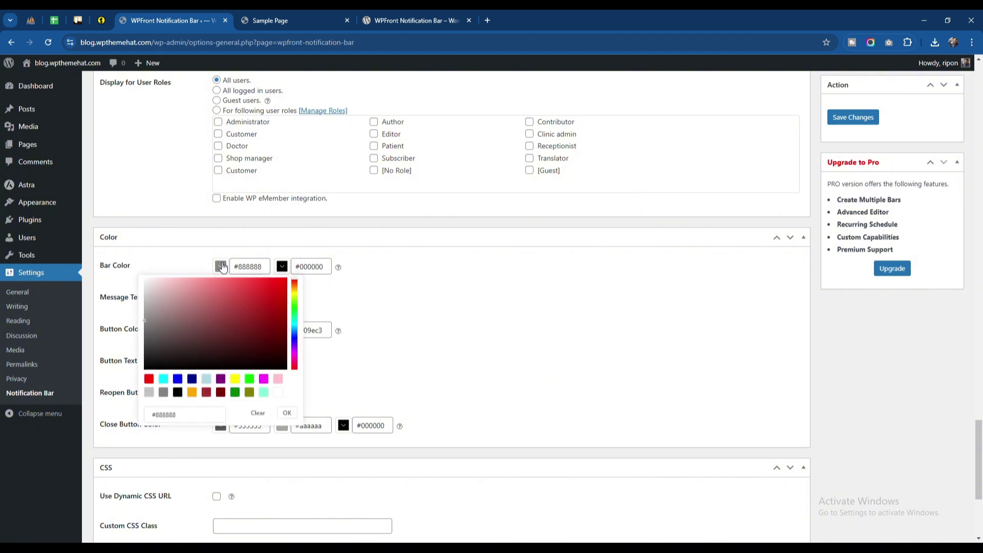
pyautogui.click(221, 382)
pyautogui.click(282, 266)
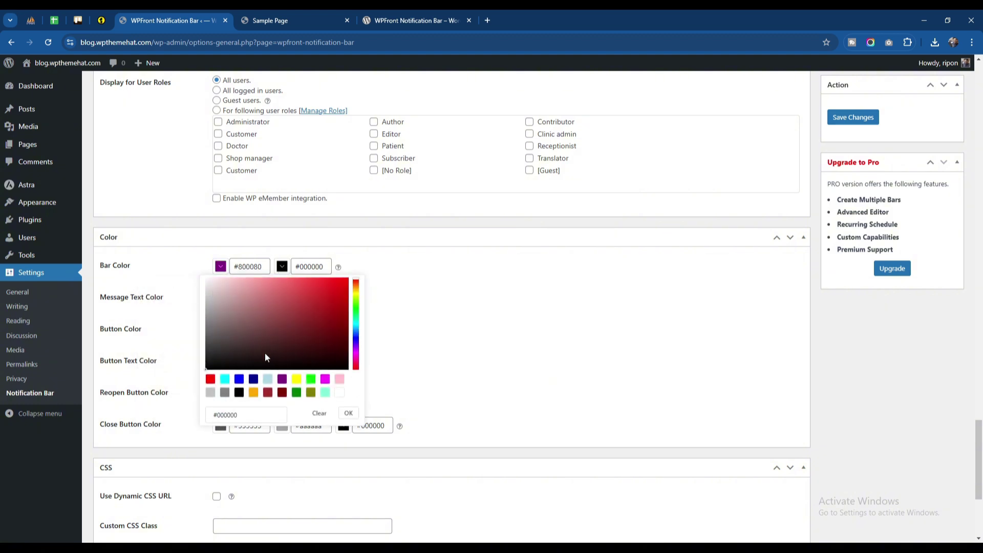
pyautogui.click(282, 379)
pyautogui.click(179, 272)
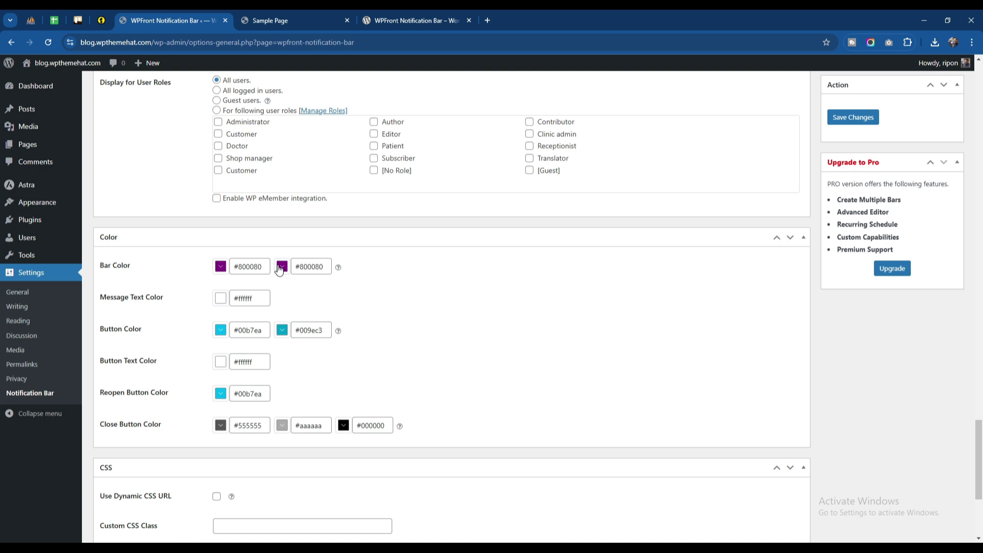
# Set both Button Color values of the notification bar to black #000000
pyautogui.click(221, 330)
pyautogui.scroll(-3, 219, 320)
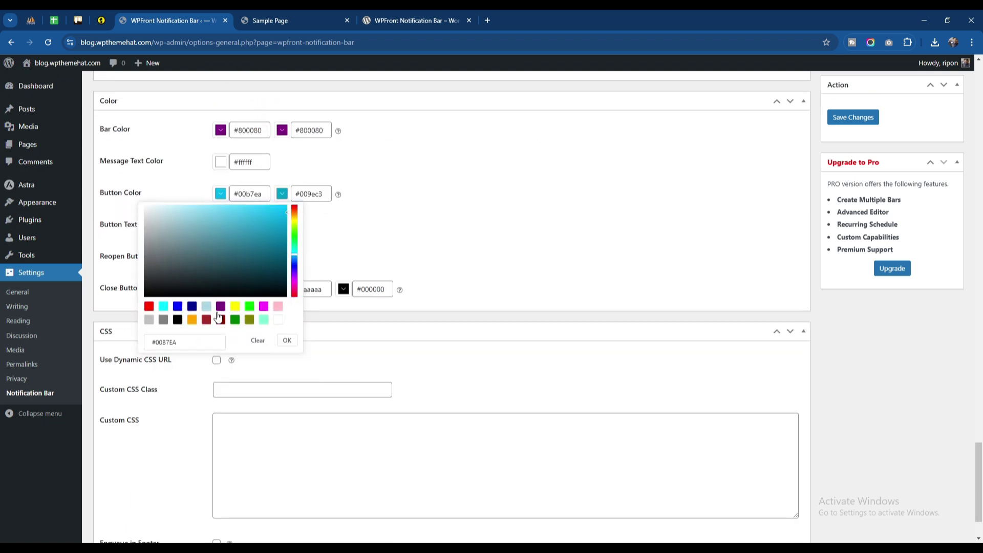
pyautogui.scroll(3, 219, 316)
pyautogui.scroll(-3, 219, 315)
pyautogui.click(178, 319)
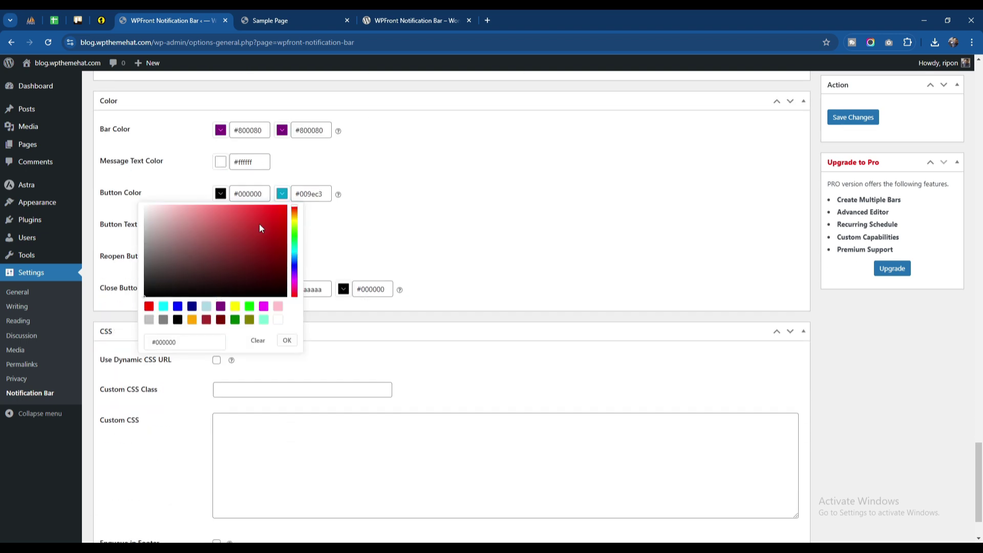
pyautogui.click(283, 194)
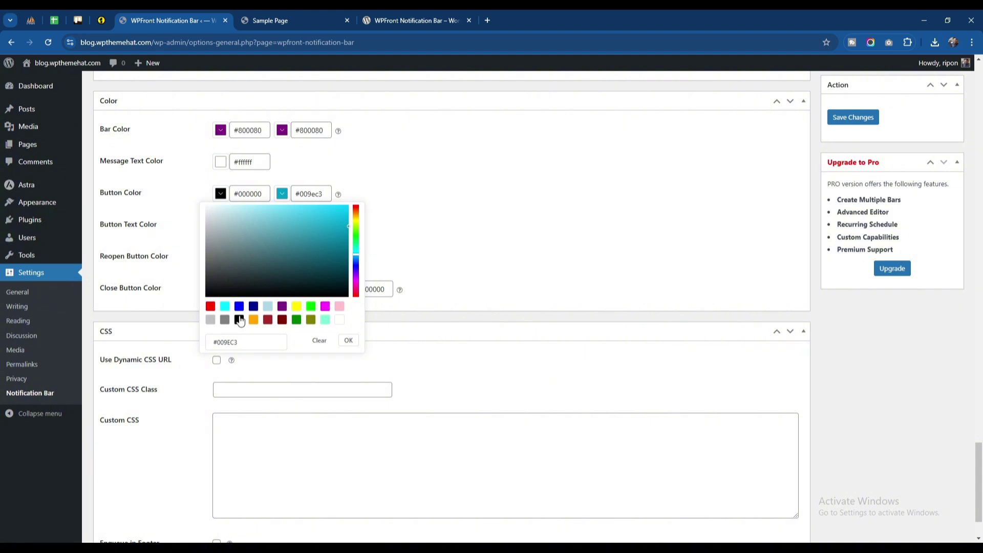
pyautogui.click(239, 320)
pyautogui.click(183, 209)
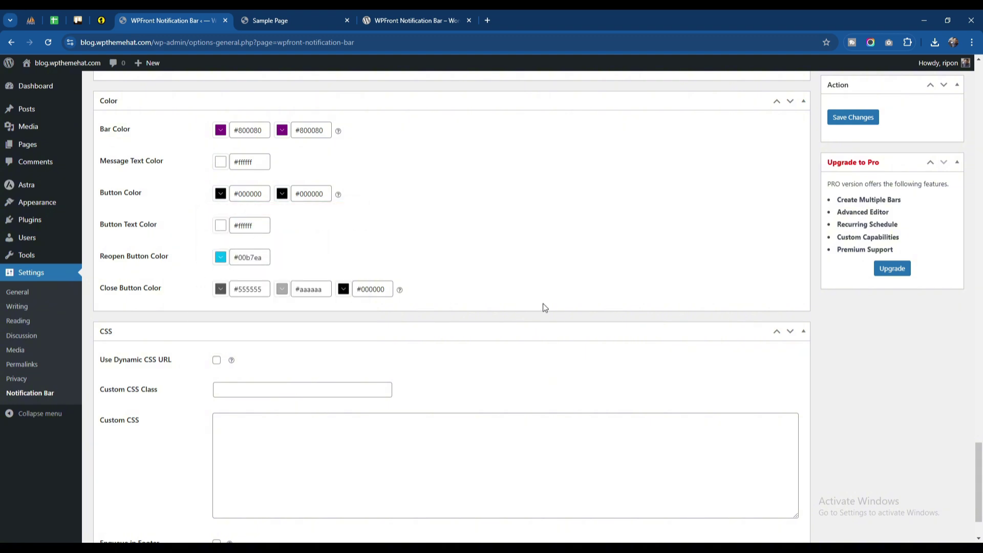
# Save the bar and button color changes and reload the sample page to check the notification bar
pyautogui.click(852, 117)
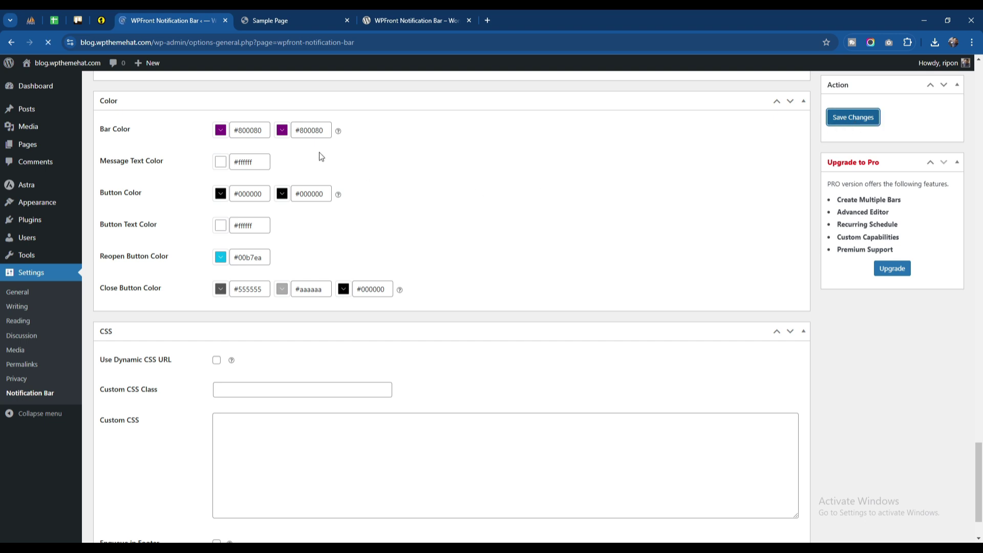
pyautogui.click(297, 22)
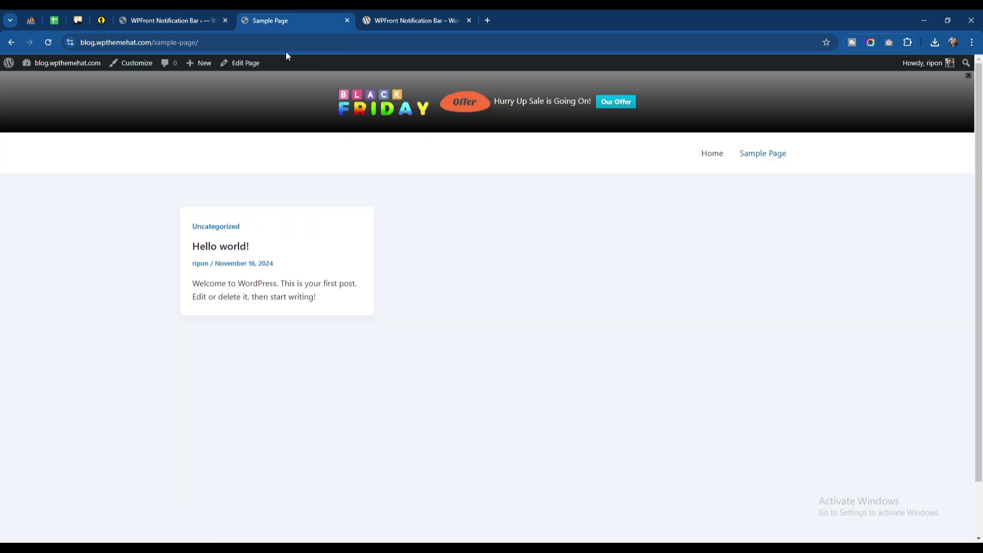
pyautogui.click(45, 42)
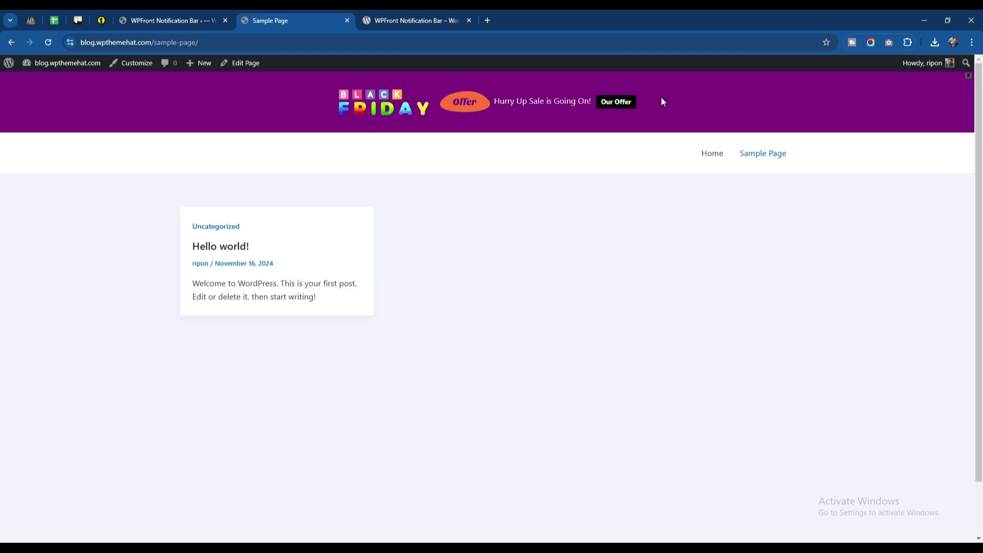
# Compare the Close Button Color settings with the bar's close button on the sample page
pyautogui.click(172, 12)
pyautogui.scroll(-15, 296, 297)
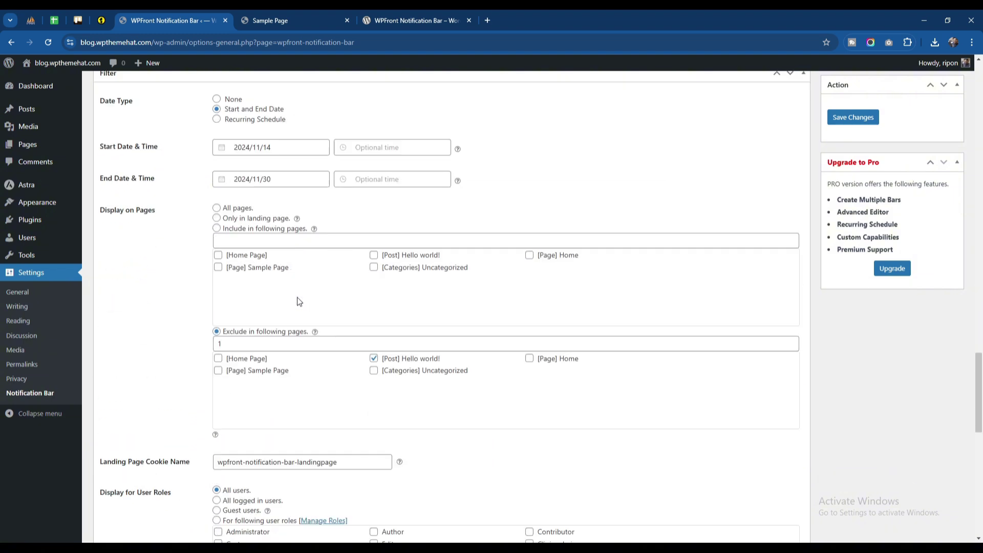
pyautogui.scroll(-8, 297, 297)
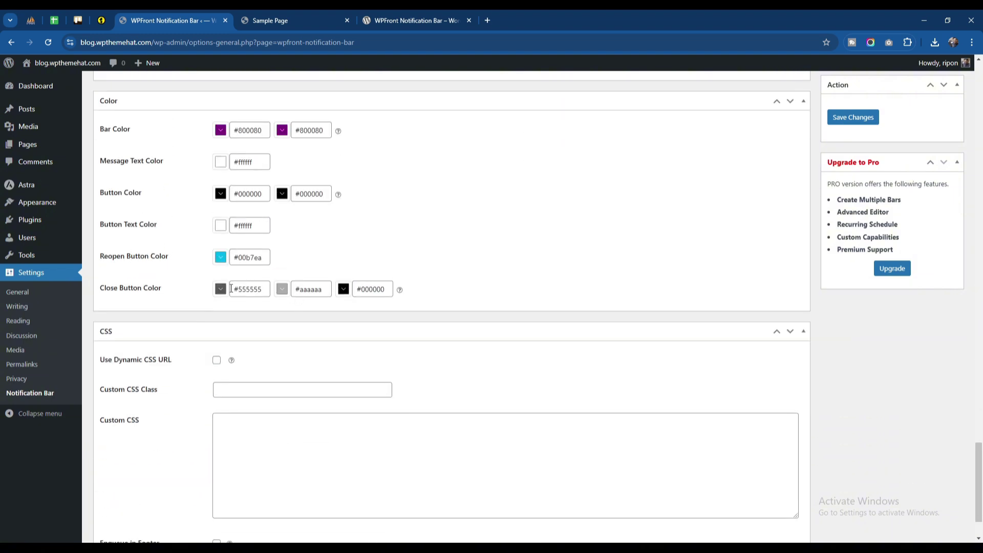
pyautogui.click(301, 19)
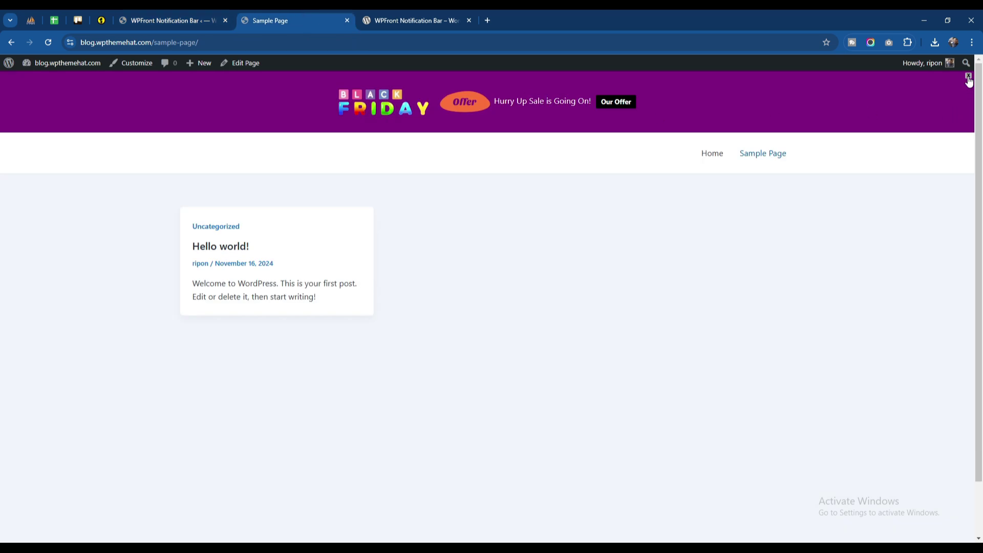
pyautogui.click(174, 20)
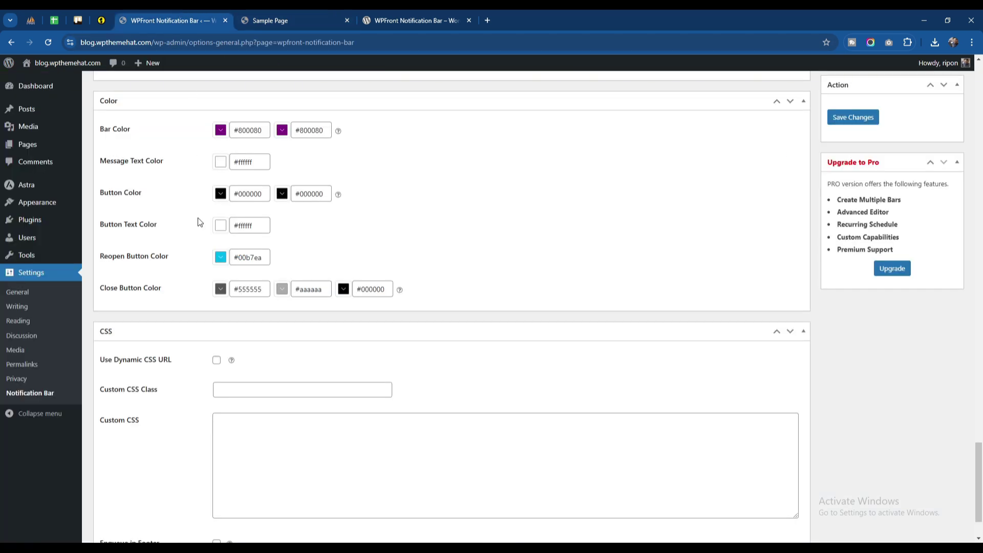
# Set the first two Close Button Color values to black #000000, save, and check the result on the reloaded sample page
pyautogui.click(221, 290)
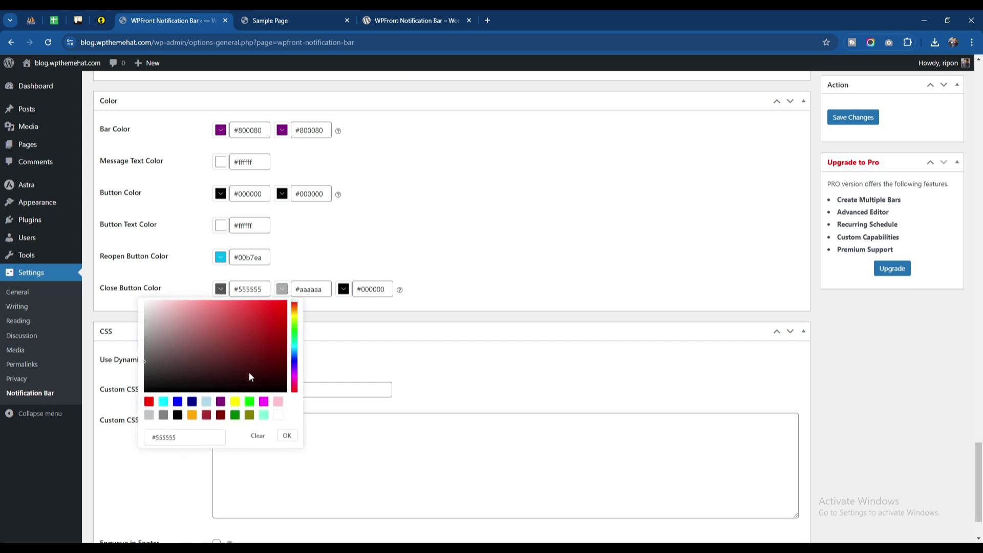
pyautogui.moveTo(249, 372); pyautogui.dragTo(124, 397)
pyautogui.click(282, 289)
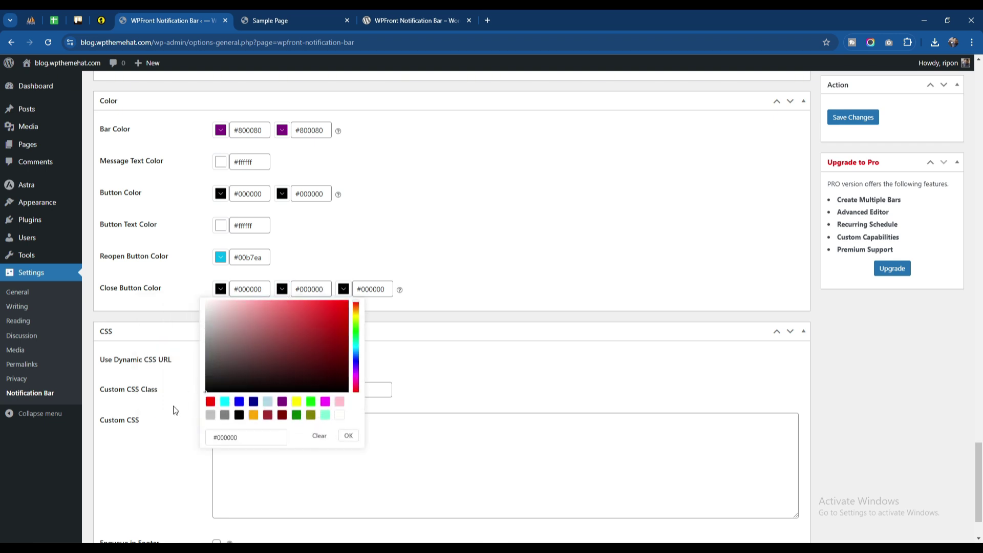
pyautogui.click(147, 283)
pyautogui.click(837, 123)
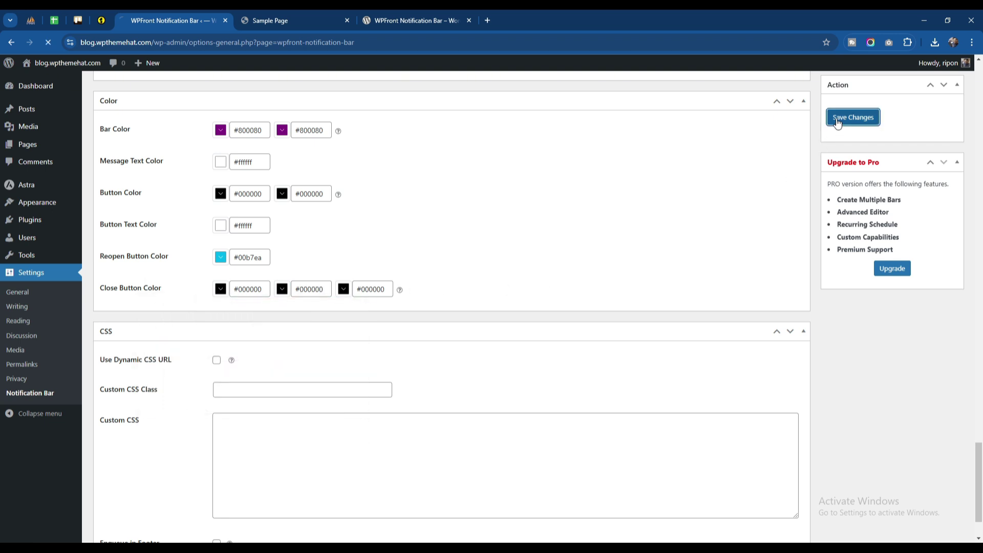
pyautogui.click(266, 20)
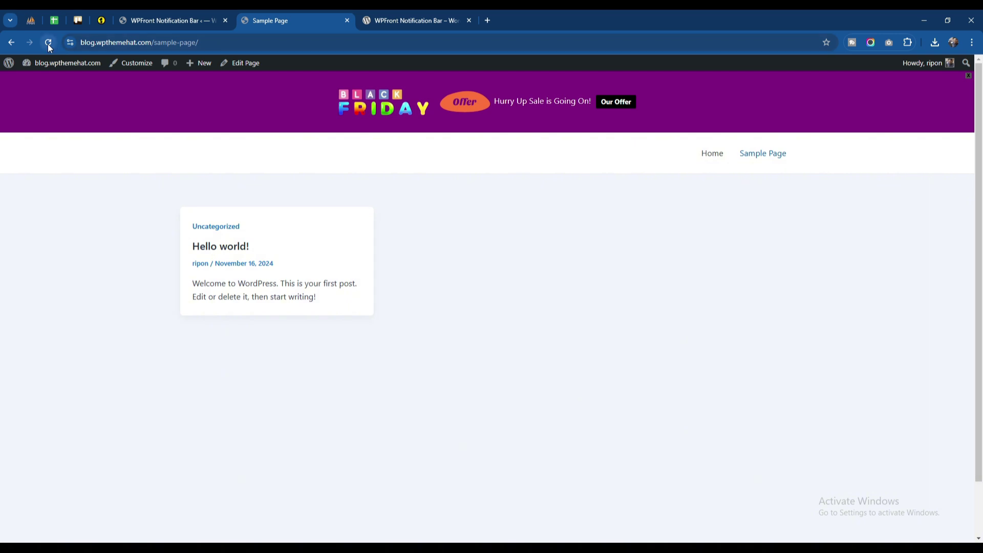
pyautogui.click(48, 43)
# Set the first Close Button Color value to red #FF0000 in the notification bar's Color settings and save the changes
pyautogui.click(193, 17)
pyautogui.scroll(-20, 281, 325)
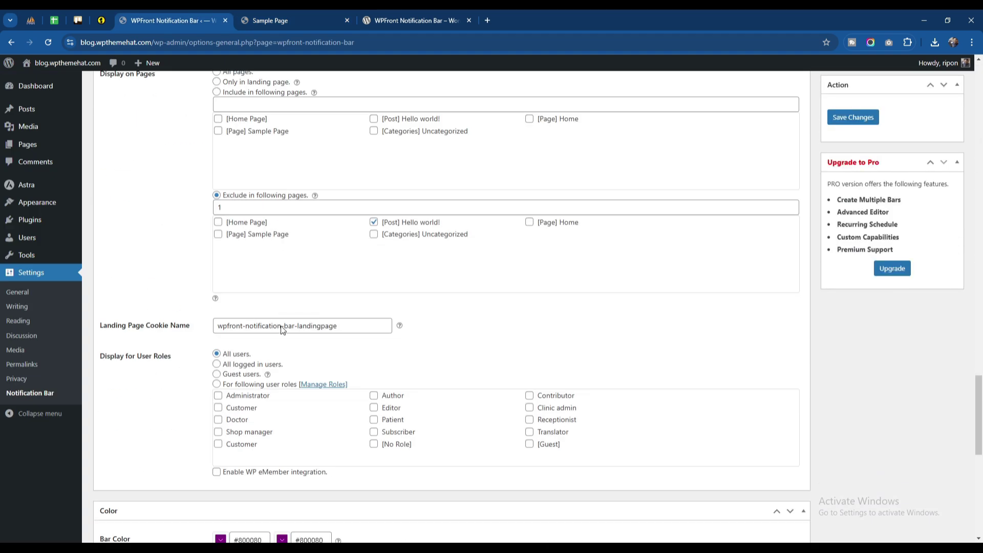
pyautogui.scroll(-10, 281, 325)
pyautogui.scroll(3, 281, 328)
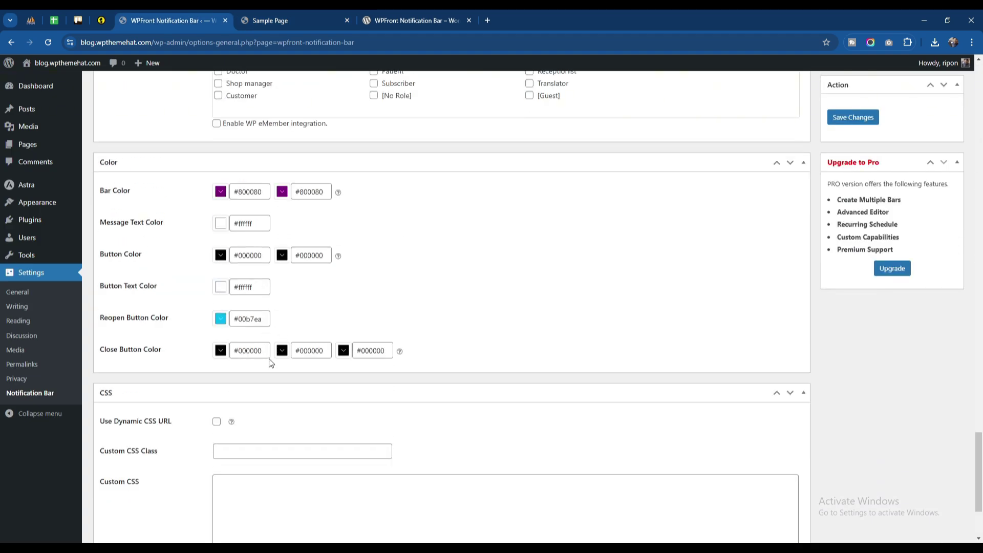
pyautogui.click(221, 350)
pyautogui.scroll(-3, 234, 302)
pyautogui.click(247, 259)
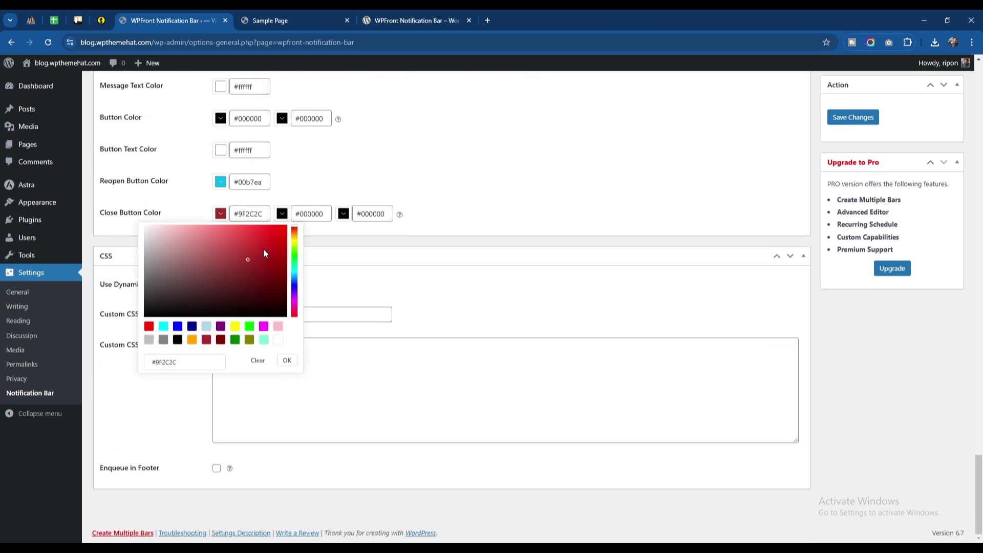
pyautogui.moveTo(264, 254); pyautogui.dragTo(287, 225)
pyautogui.click(853, 117)
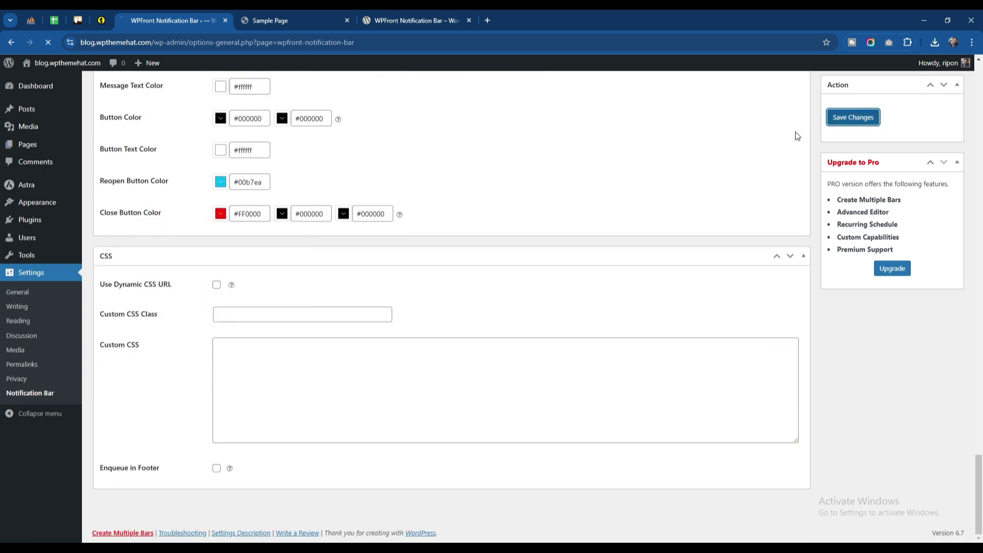
# Reload the sample page and compare the bar's close button with the Close Button Color settings
pyautogui.click(308, 15)
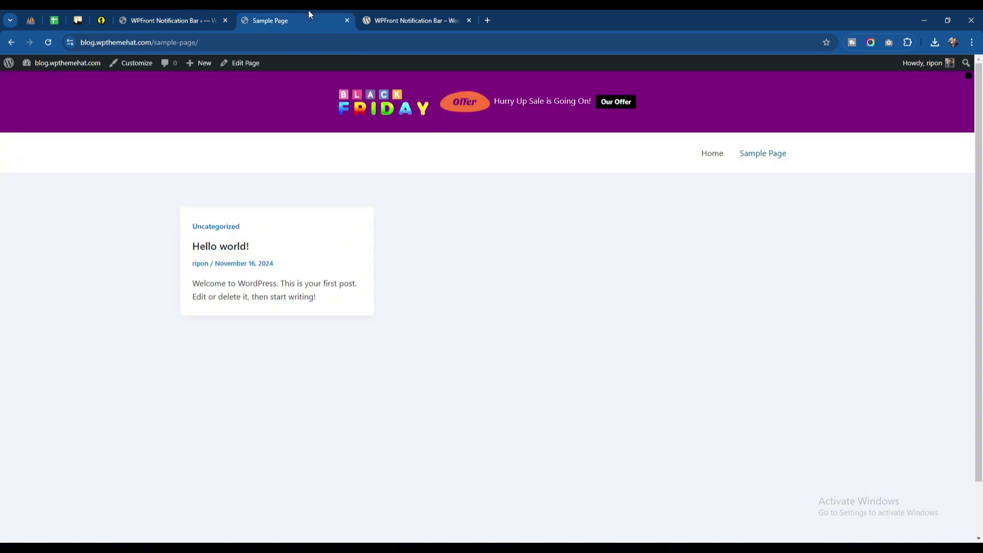
pyautogui.click(53, 45)
pyautogui.click(174, 21)
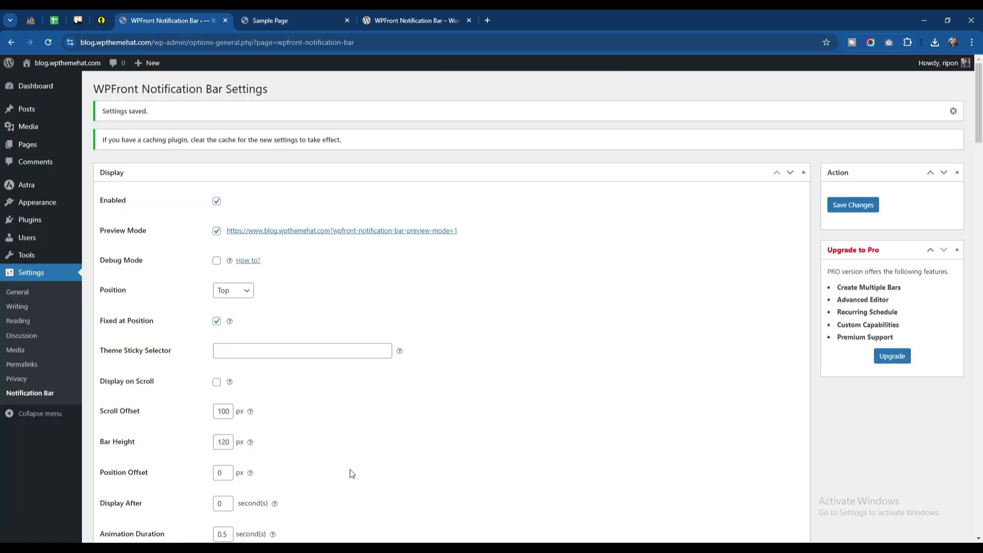
pyautogui.scroll(-20, 353, 474)
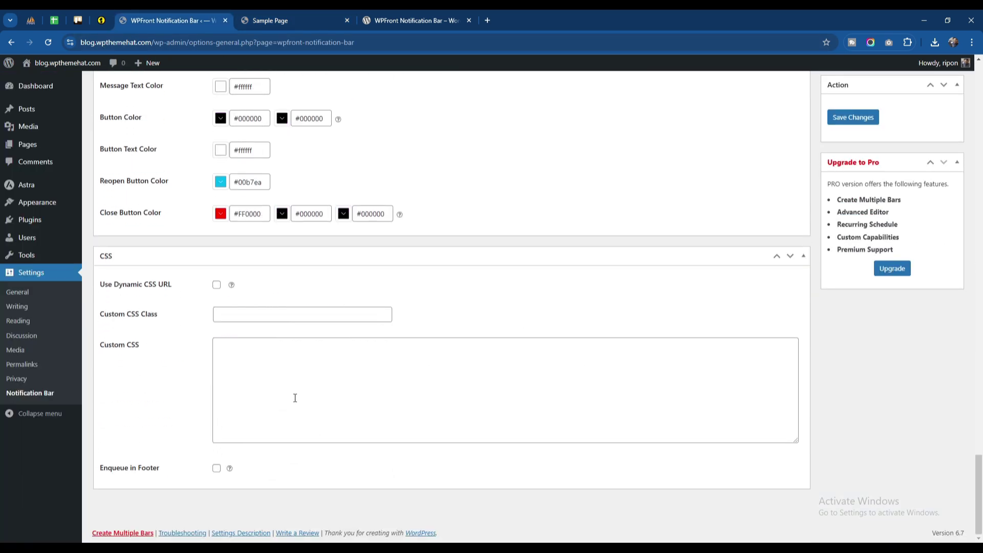
pyautogui.click(296, 16)
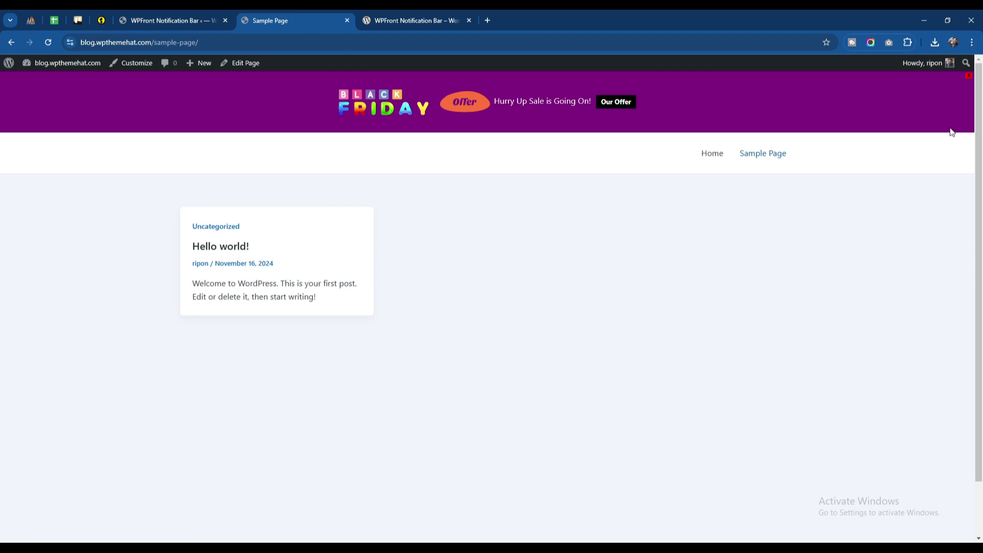
# Set the first Close Button Color value to white #FFFFFF, save, and check the close button on the reloaded sample page
pyautogui.click(137, 17)
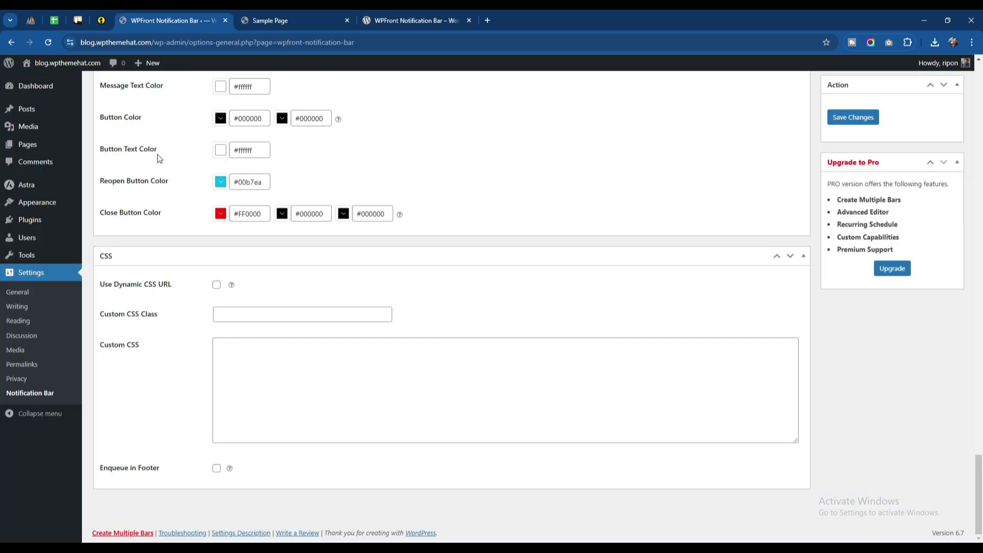
pyautogui.click(219, 215)
pyautogui.moveTo(203, 283); pyautogui.dragTo(124, 220)
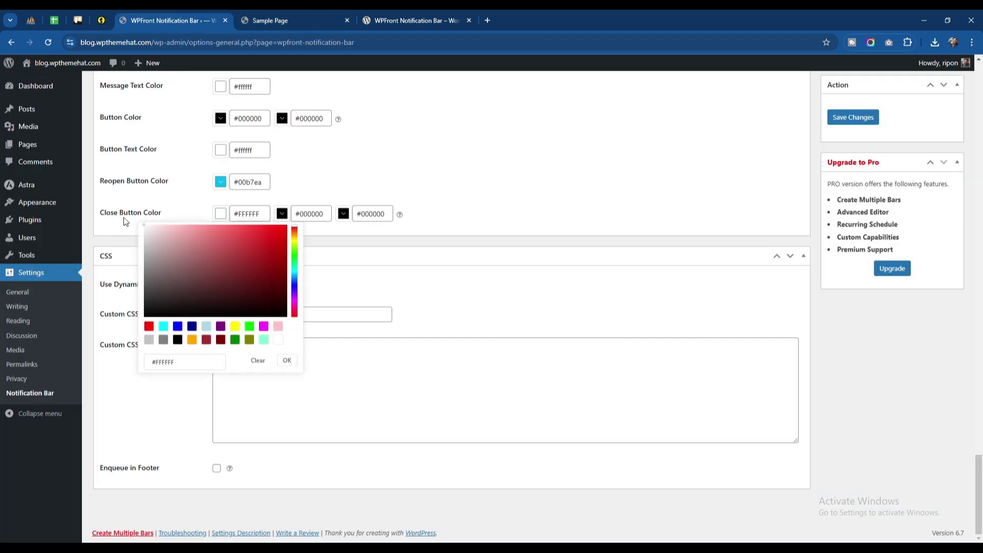
pyautogui.click(208, 199)
pyautogui.click(271, 20)
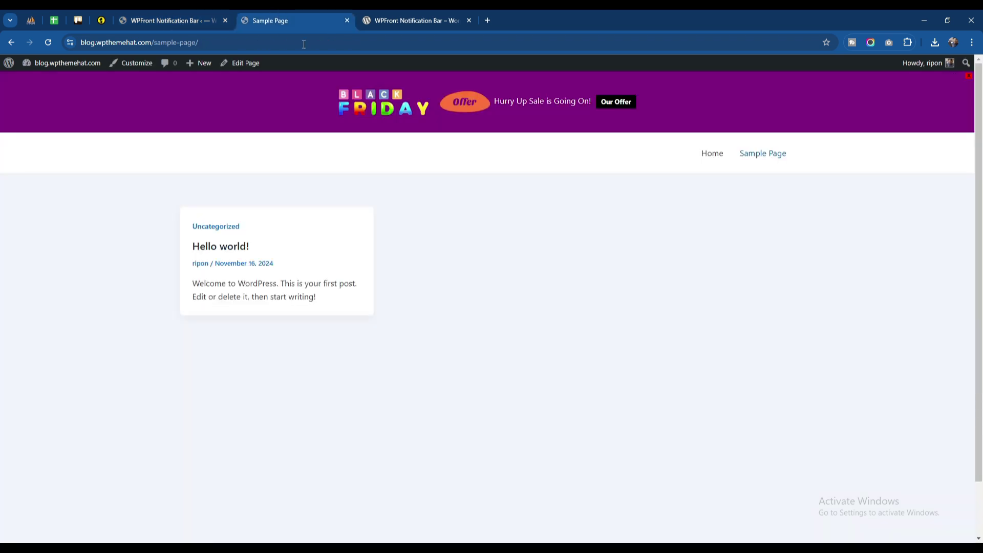
pyautogui.click(174, 21)
pyautogui.click(853, 117)
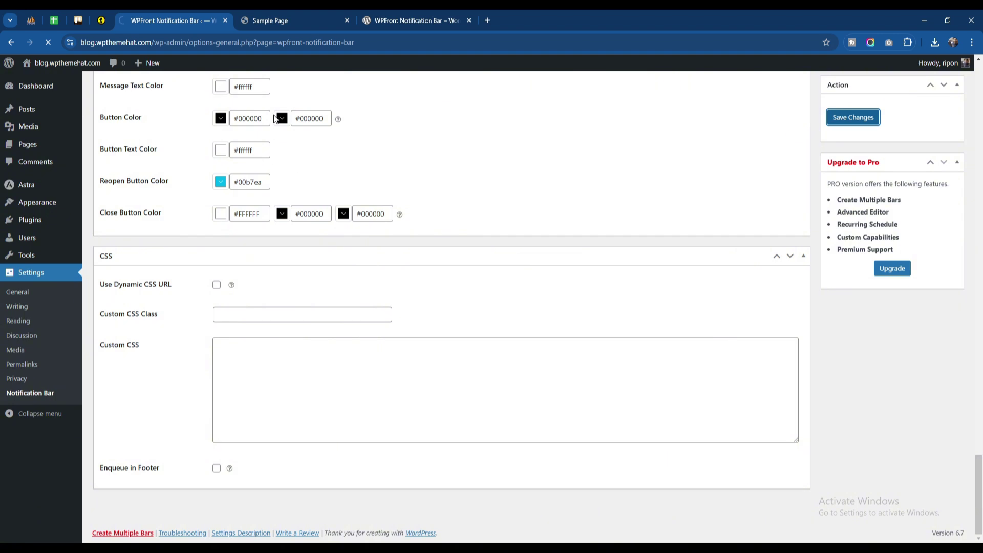
pyautogui.click(279, 19)
pyautogui.click(48, 42)
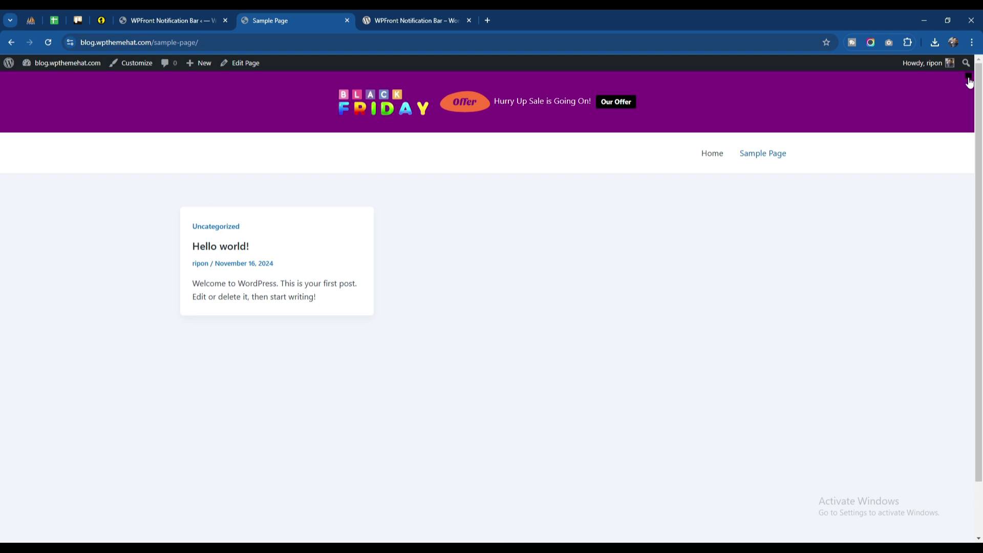
# Set the second Close Button Color value to green #00FF00, save, and check the close button on the reloaded sample page
pyautogui.click(204, 19)
pyautogui.scroll(-20, 335, 349)
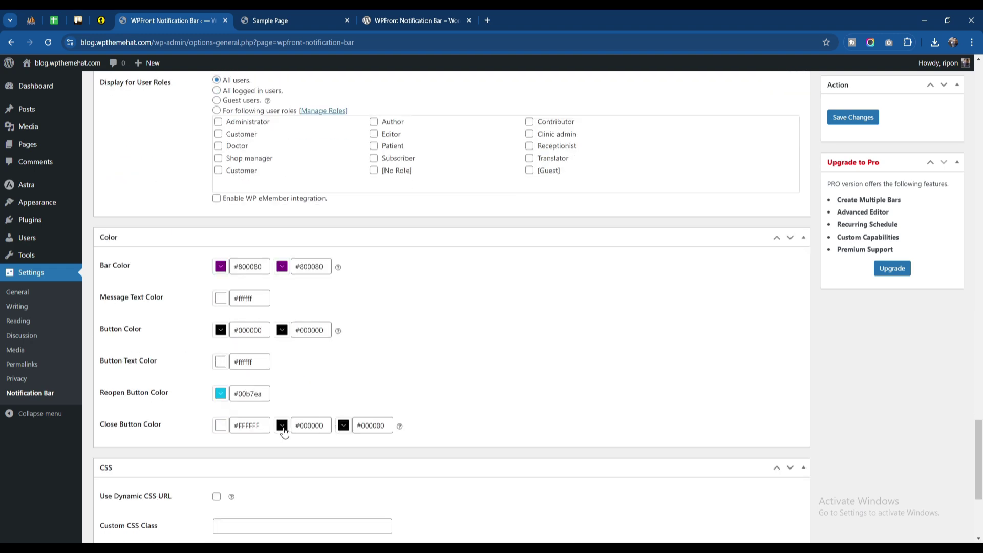
pyautogui.scroll(-3, 285, 432)
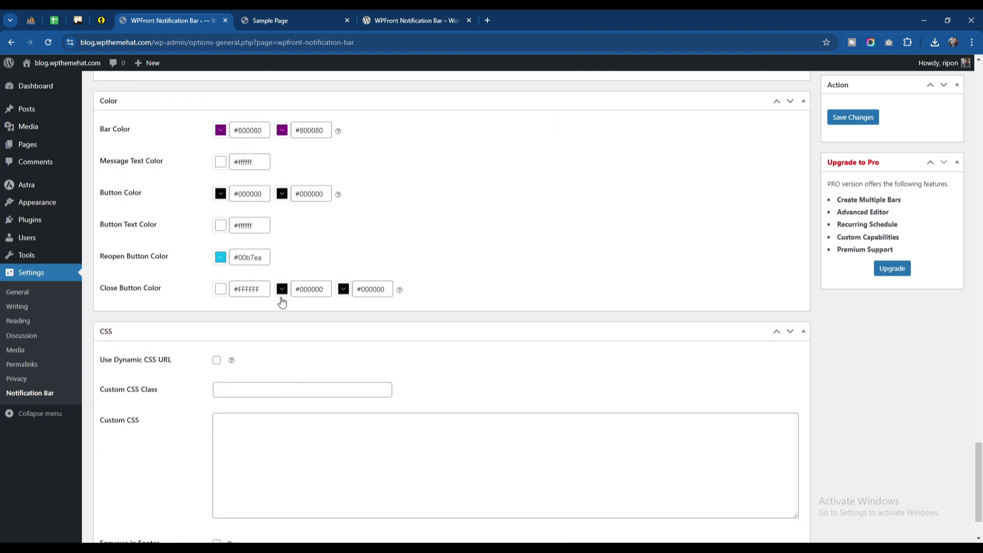
pyautogui.click(282, 290)
pyautogui.click(310, 401)
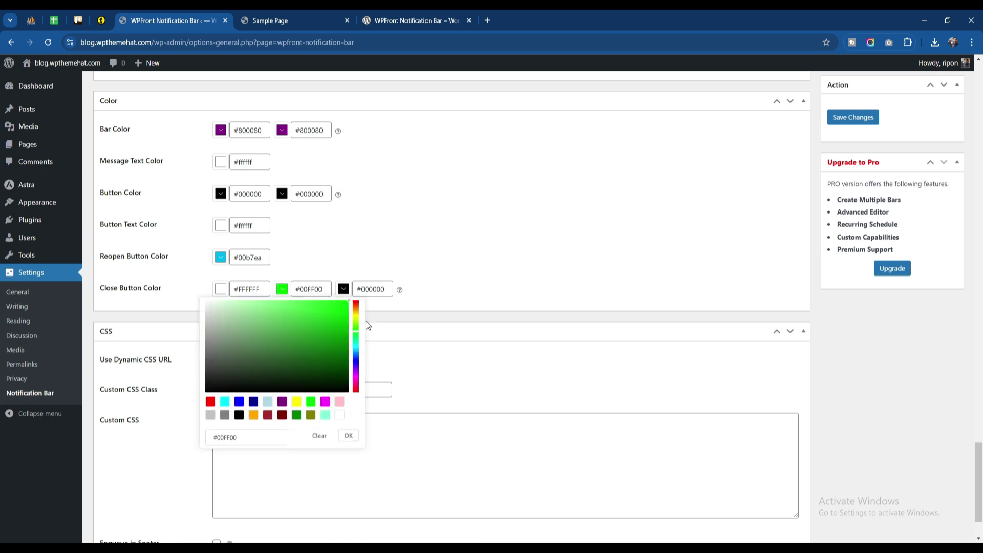
pyautogui.click(860, 118)
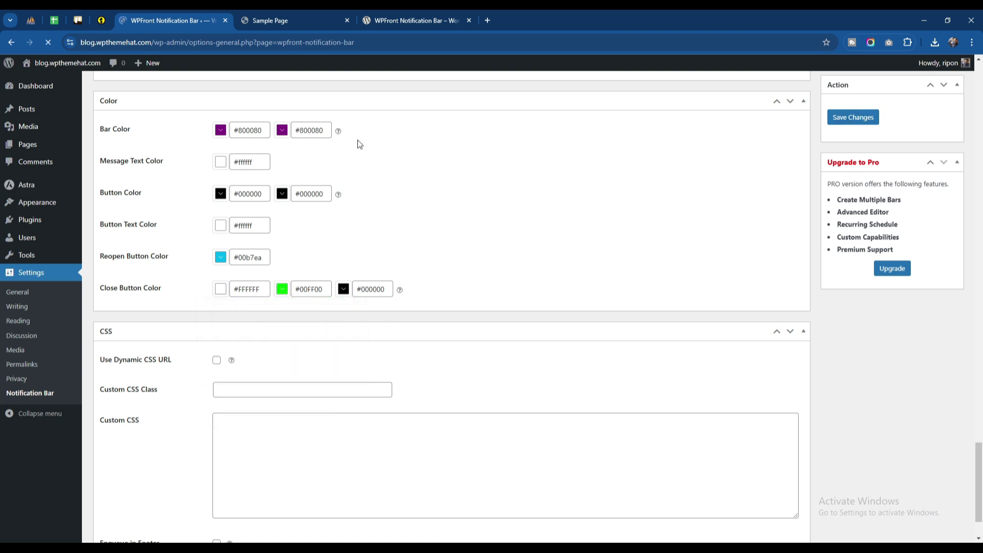
pyautogui.click(287, 21)
pyautogui.click(48, 43)
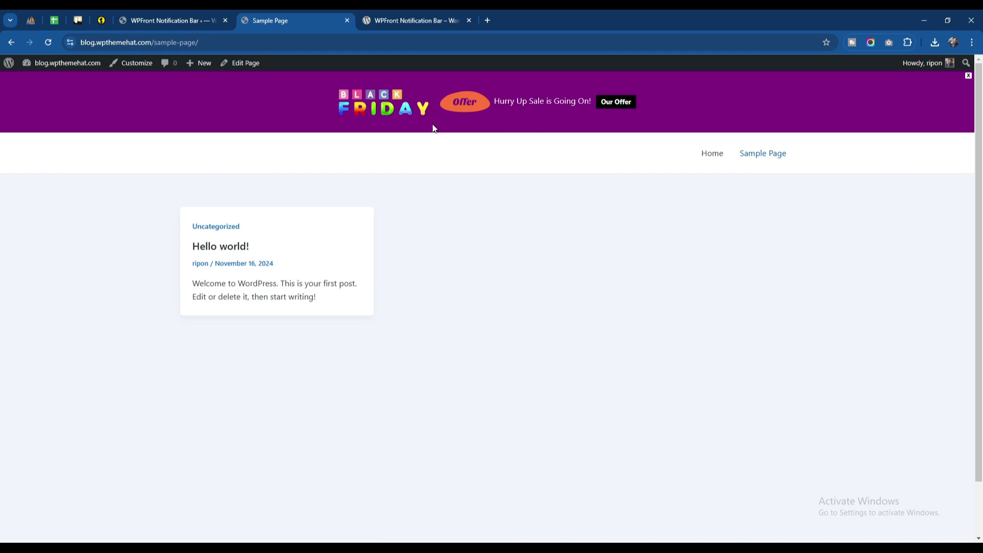
# Review the notification bar's filter, color, CSS and content settings, and view the finished bar on the sample page
pyautogui.click(174, 21)
pyautogui.scroll(-20, 365, 319)
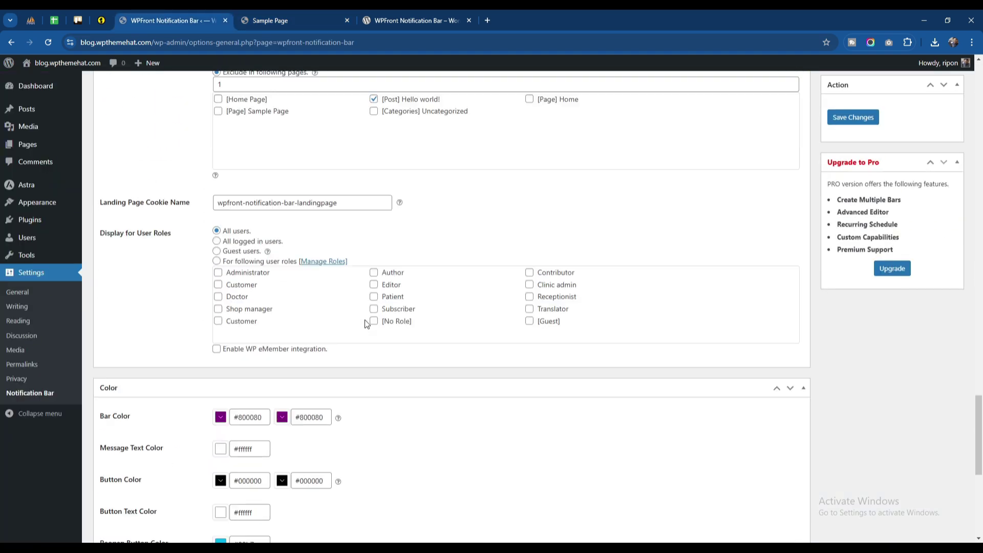
pyautogui.scroll(5, 366, 320)
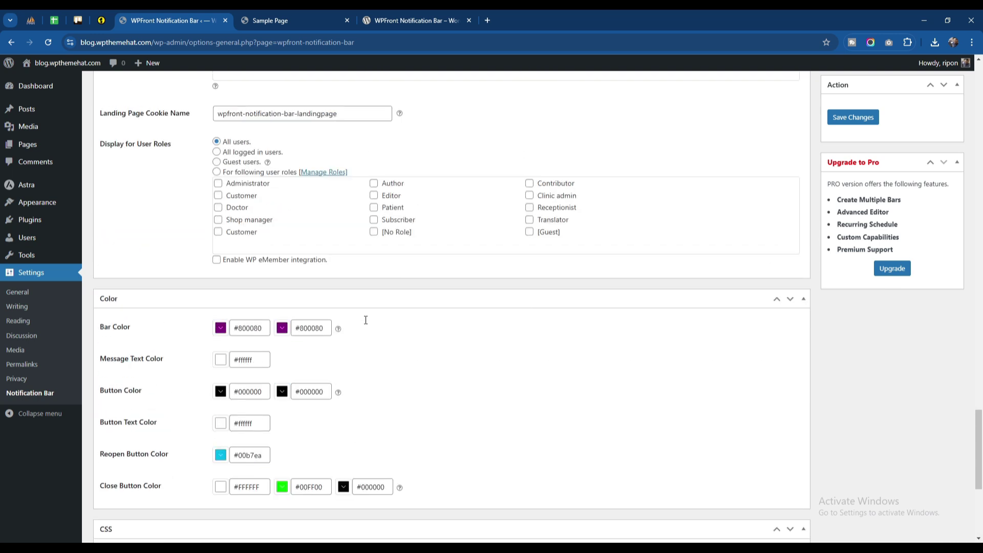
pyautogui.scroll(-5, 365, 320)
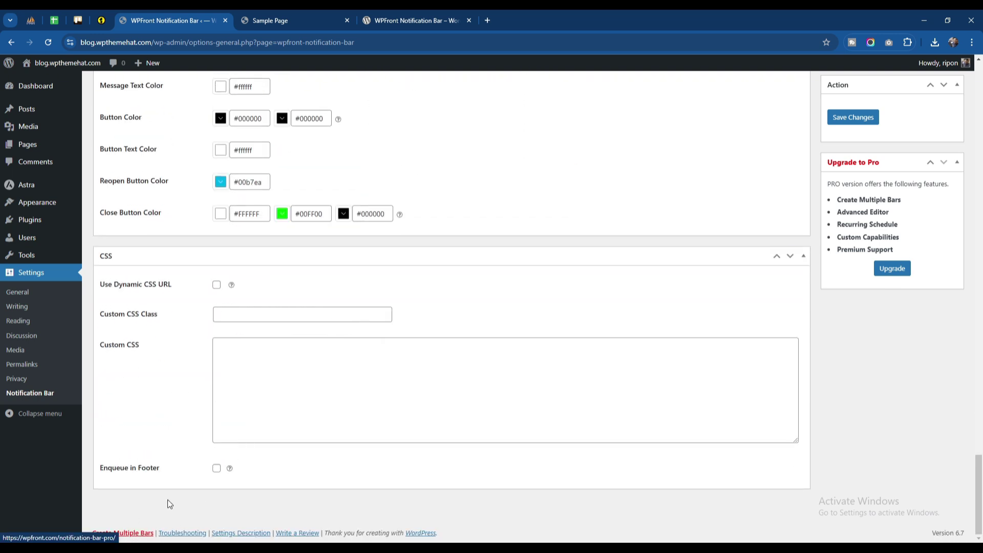
pyautogui.scroll(20, 383, 414)
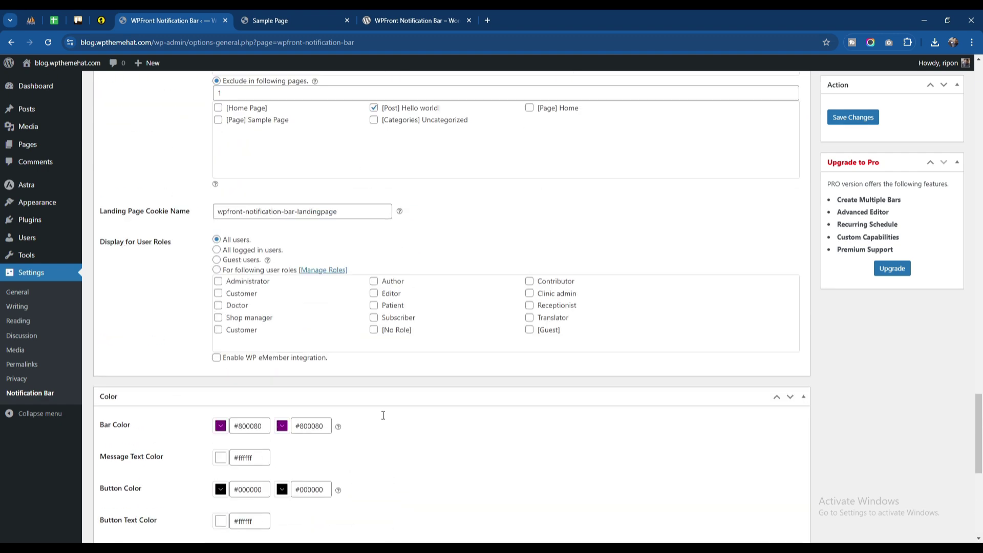
pyautogui.scroll(15, 382, 415)
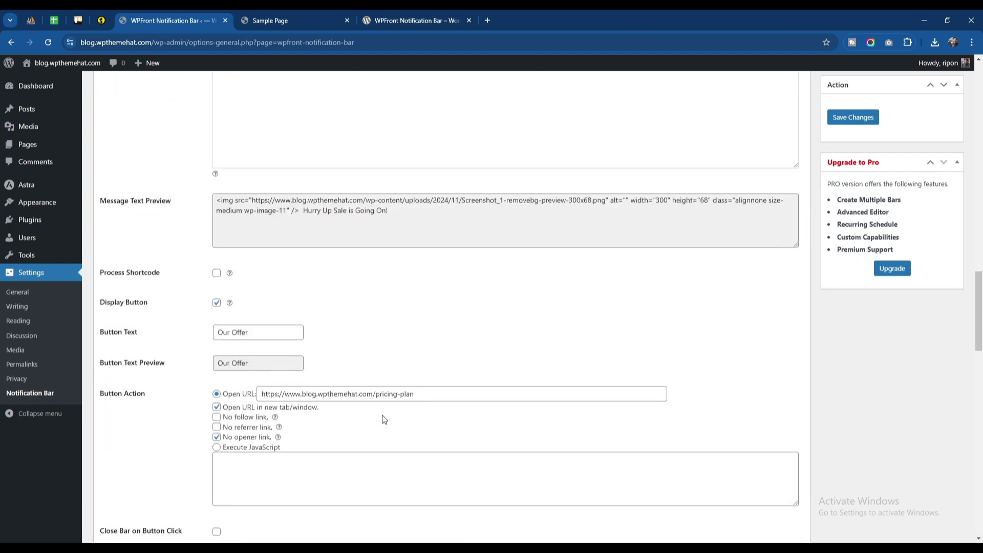
pyautogui.click(271, 20)
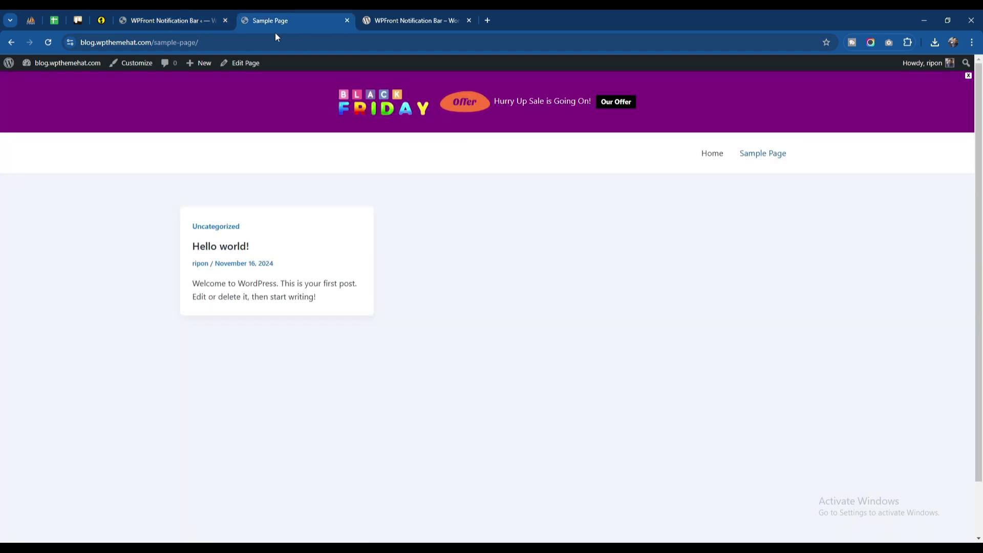